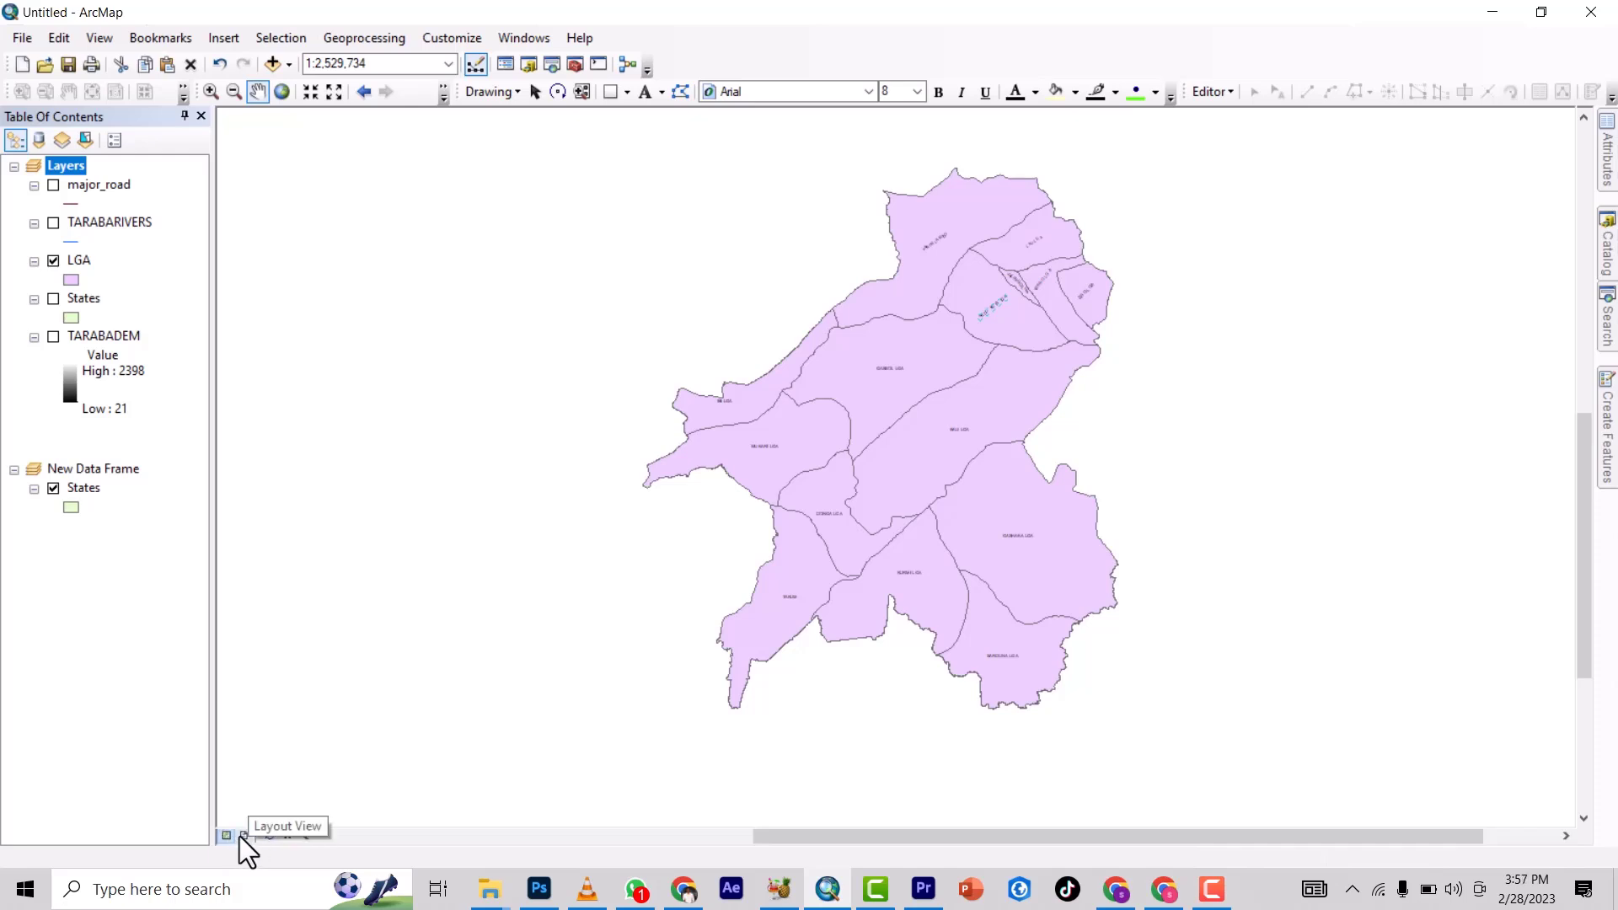
Step: Switch the map document from data view to layout view
left_click(243, 836)
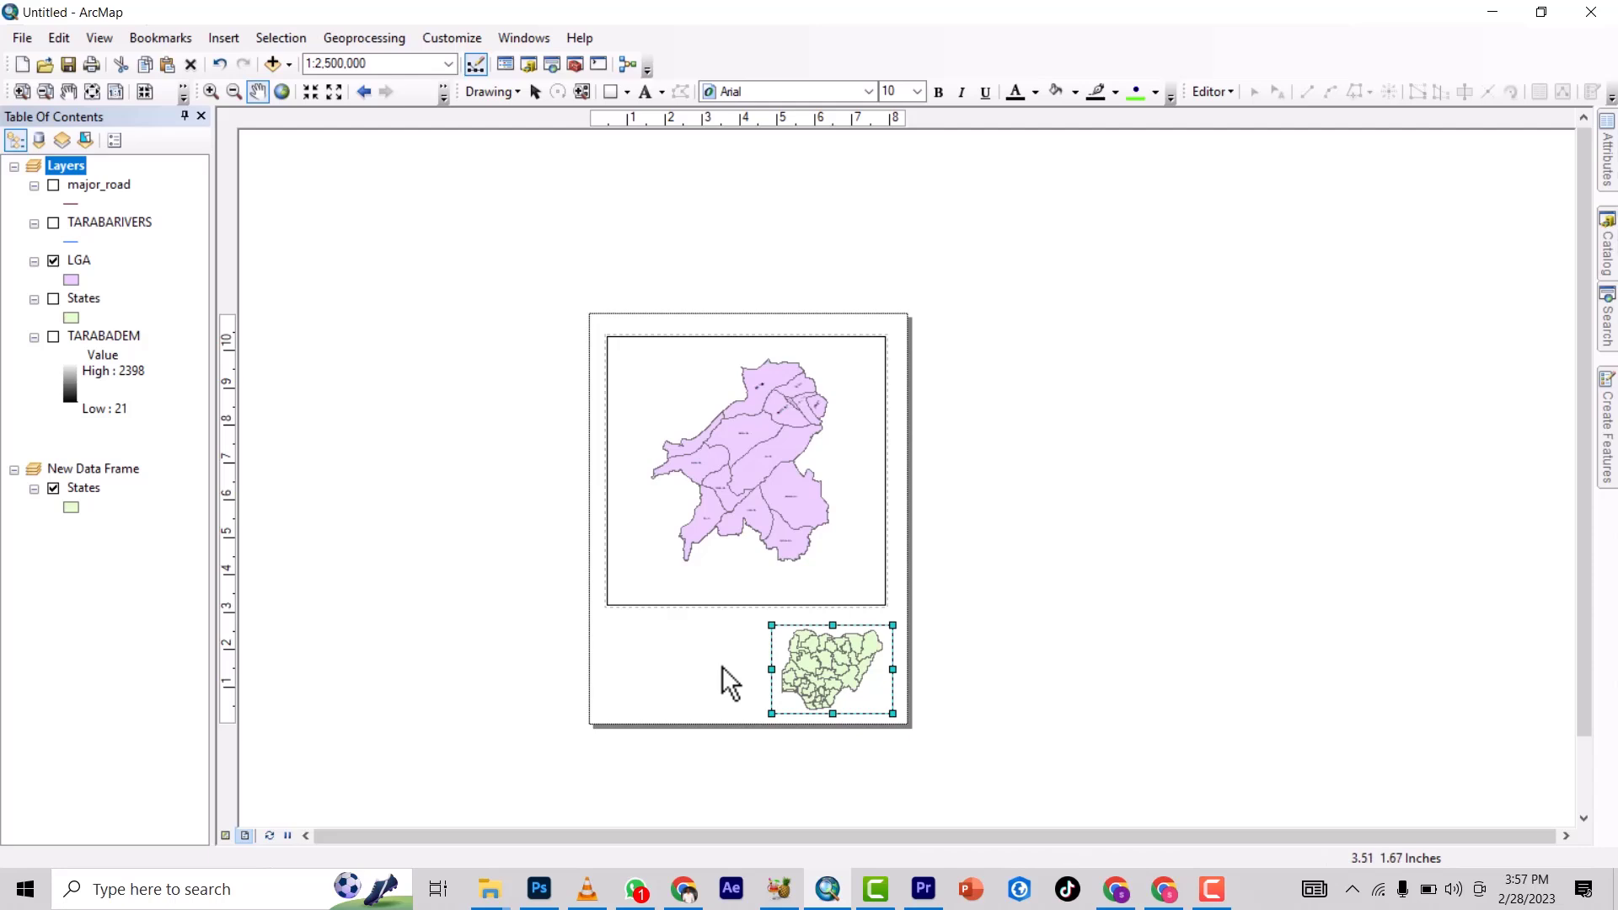
scroll(720, 689, "down", 5)
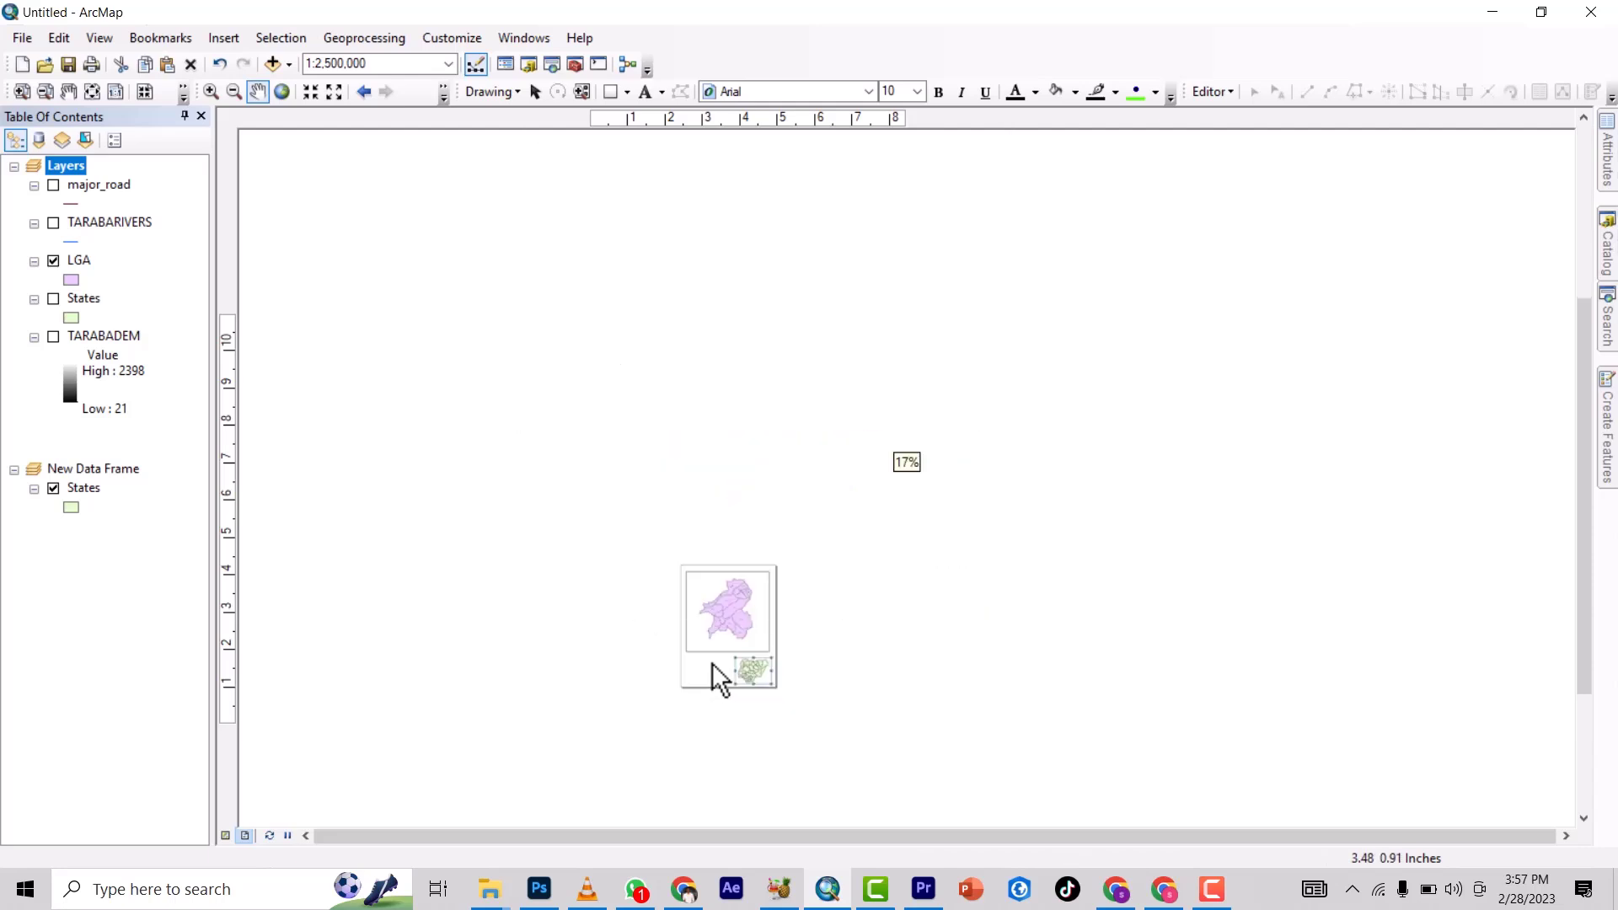
scroll(711, 663, "up", 6)
scroll(708, 661, "down", 2)
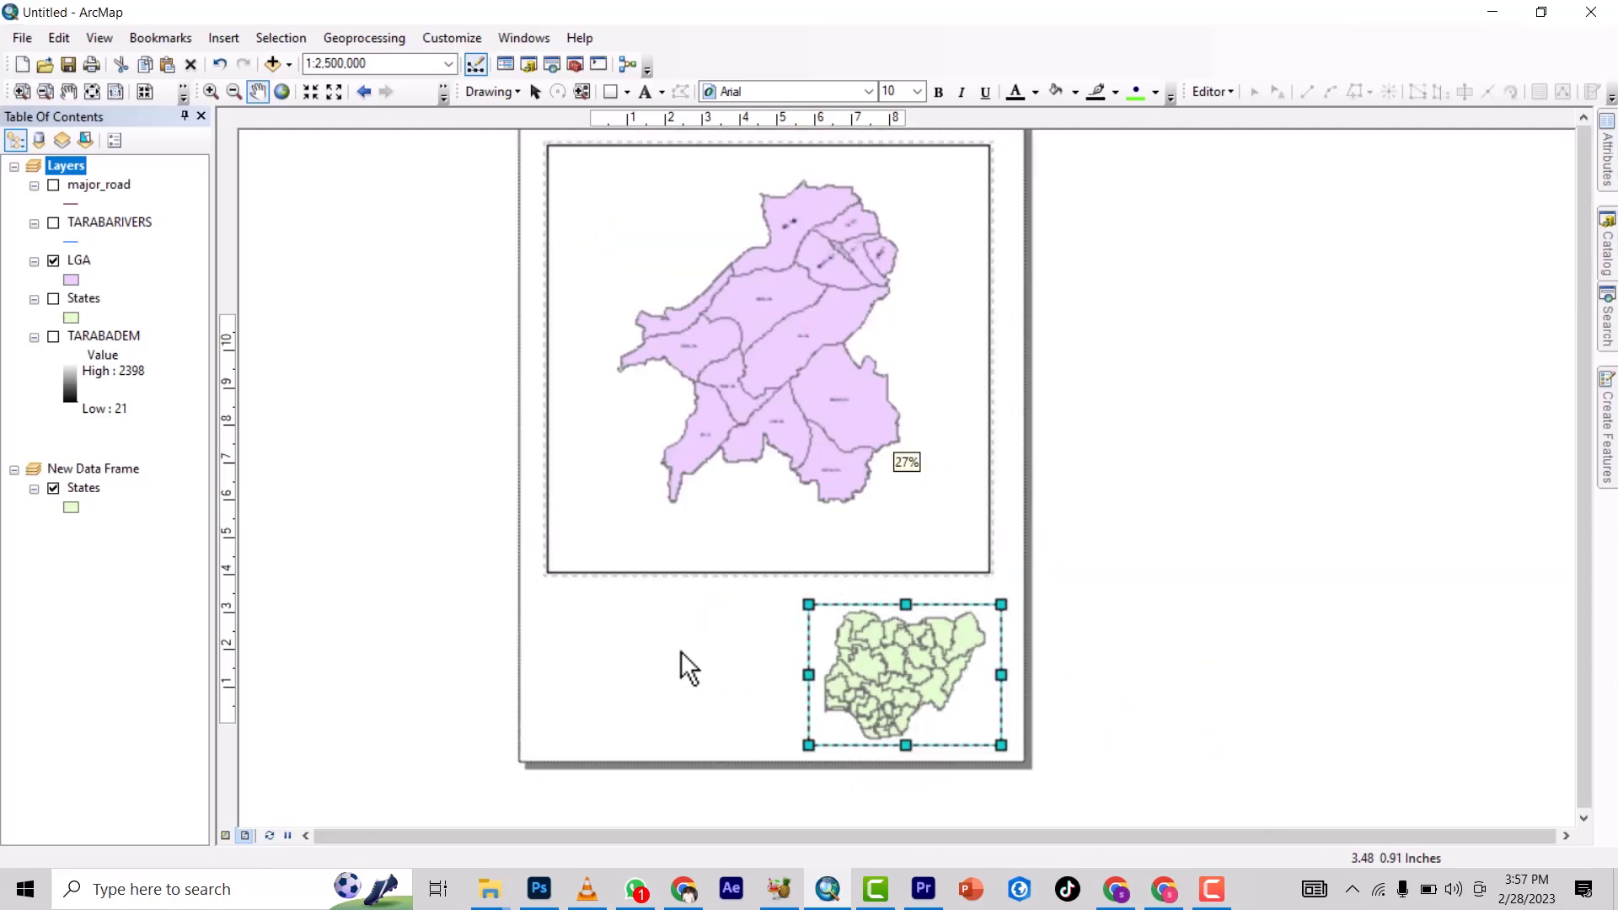
scroll(683, 648, "down", 3)
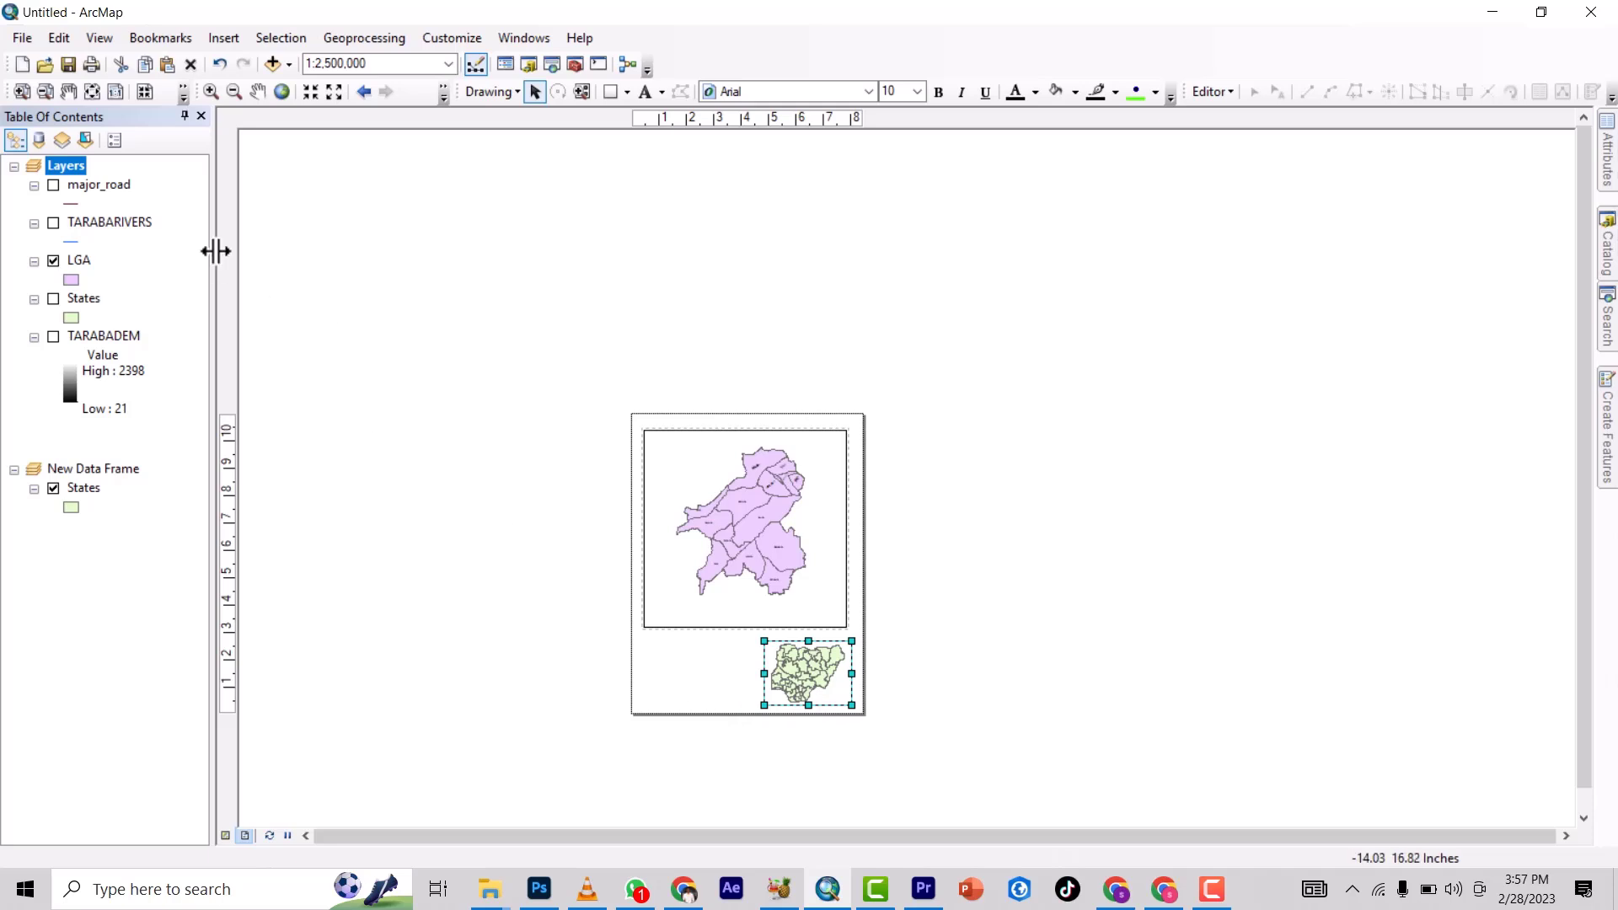
Step: Set the printer paper size to A4 in the page and print setup
left_click(19, 40)
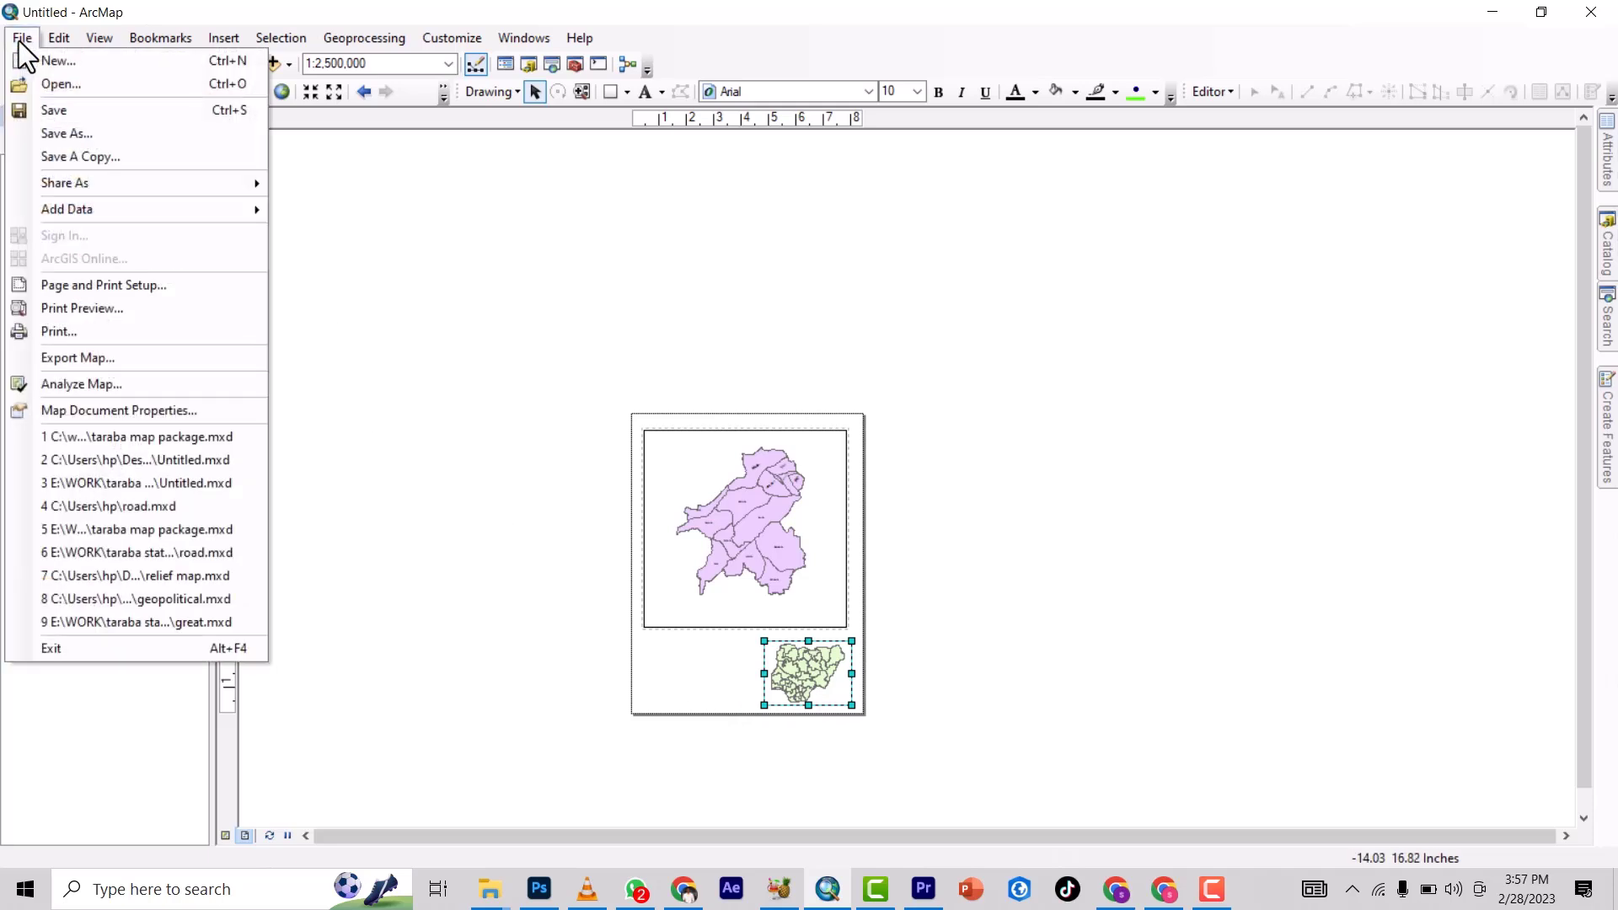
left_click(99, 285)
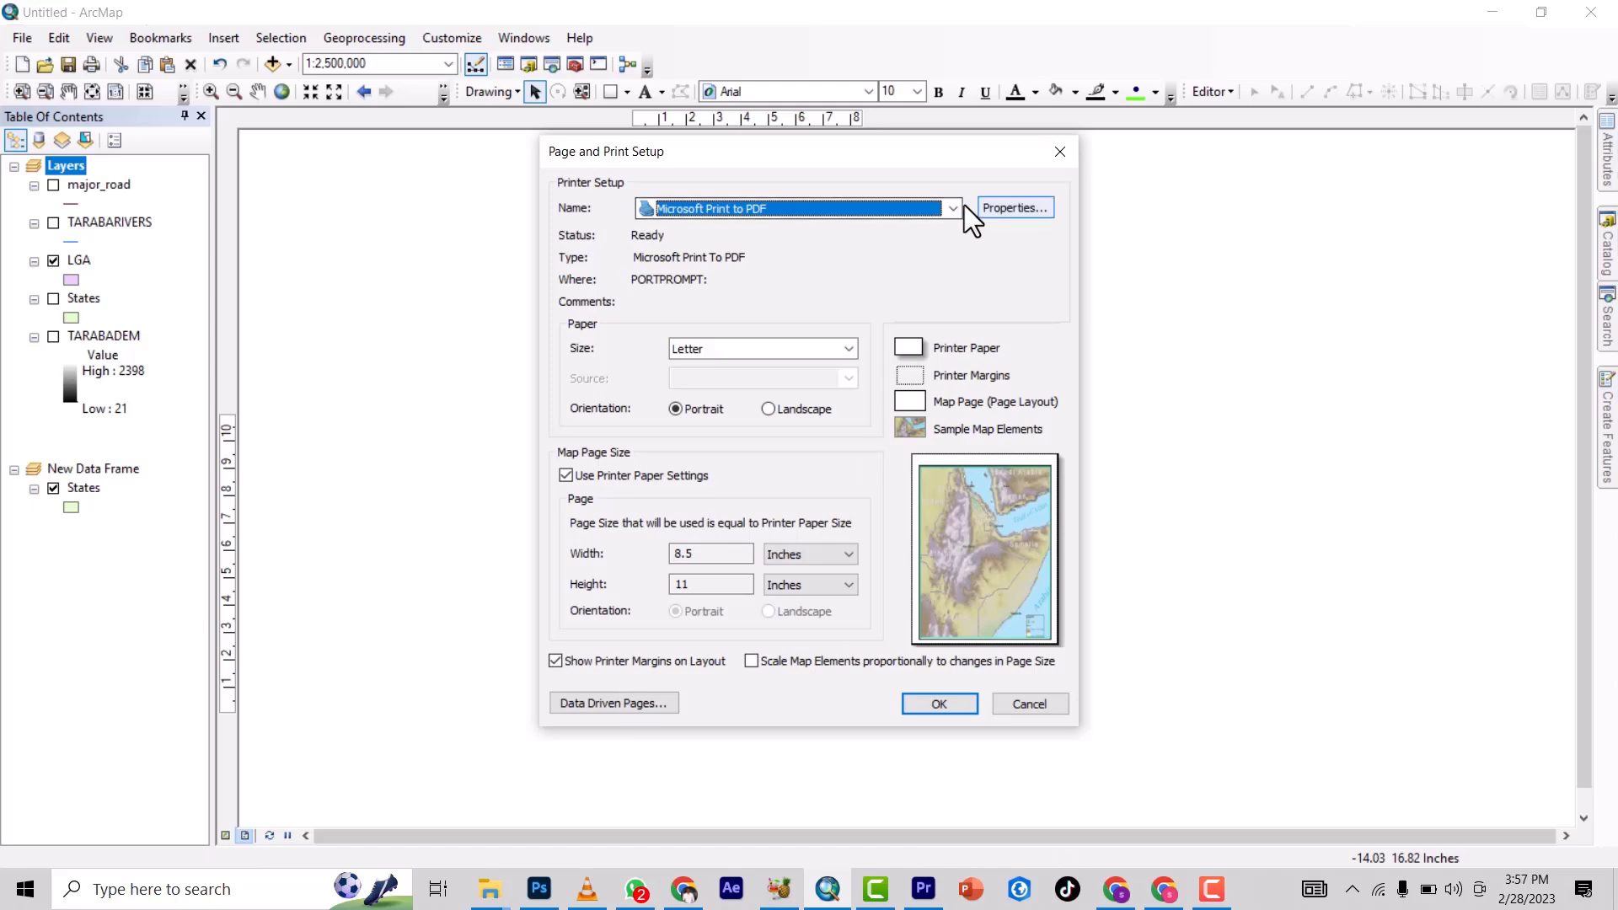
left_click(721, 348)
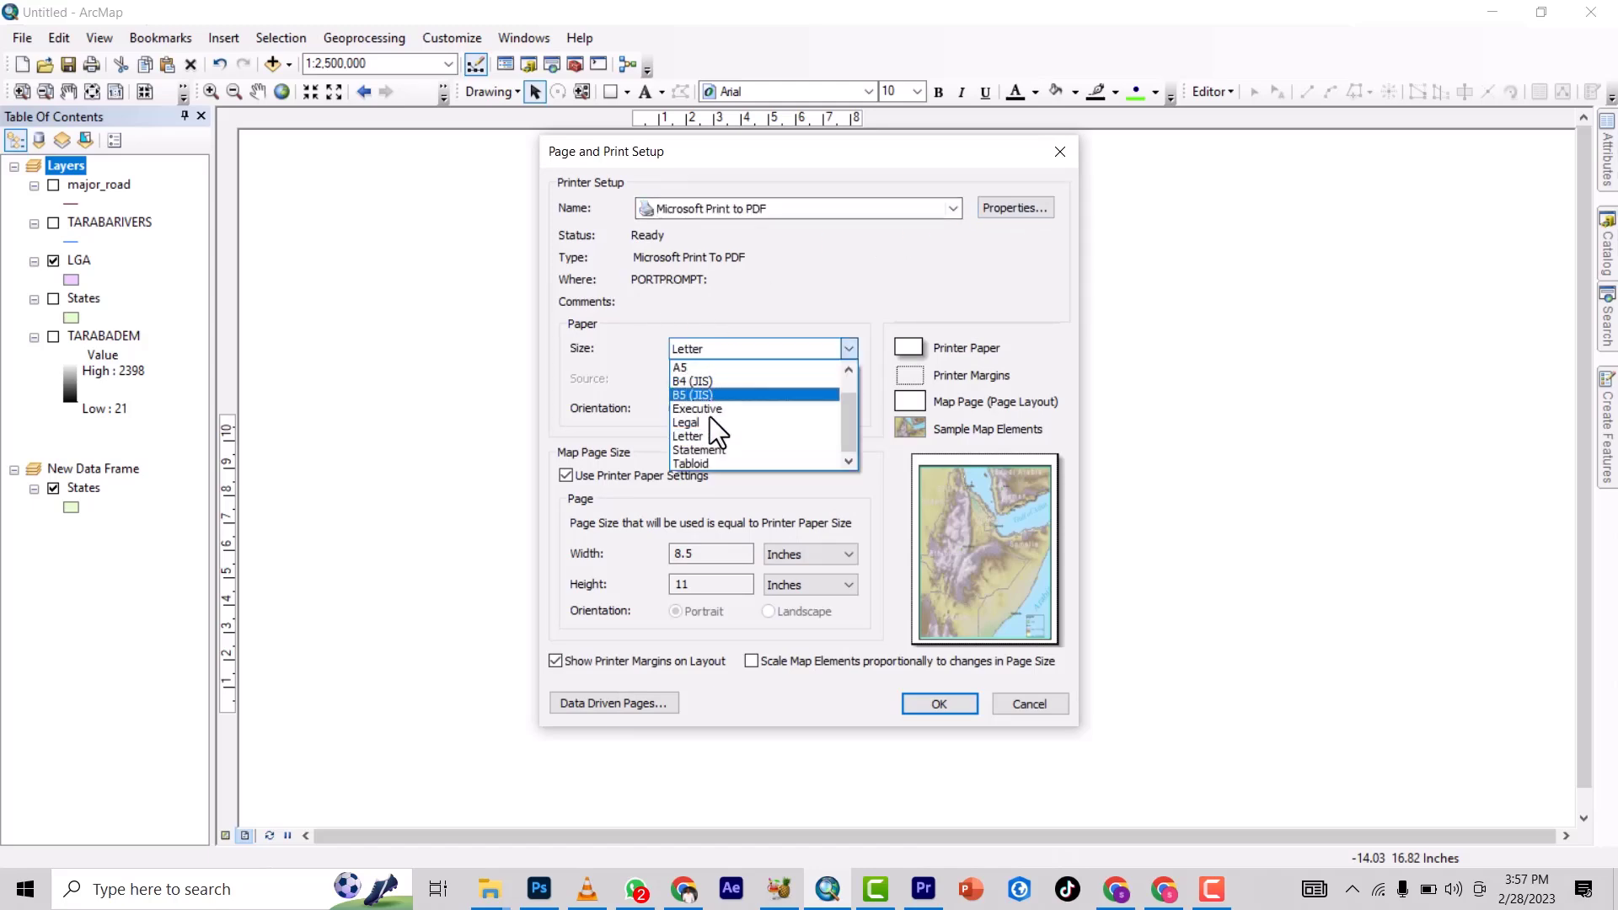
scroll(683, 386, "up", 1)
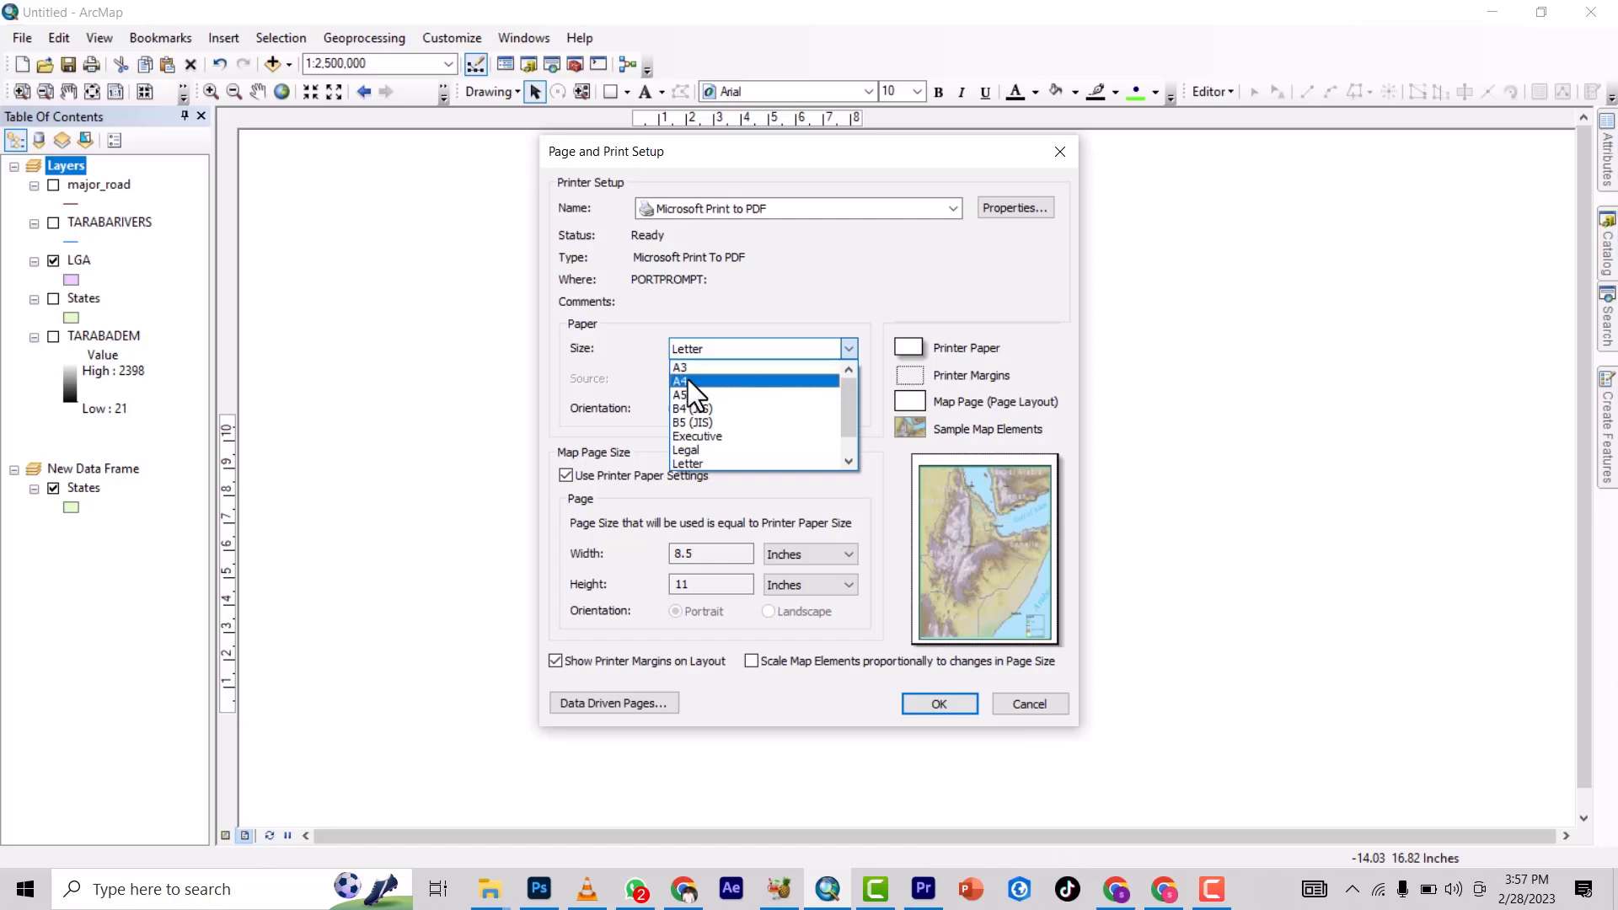
left_click(687, 380)
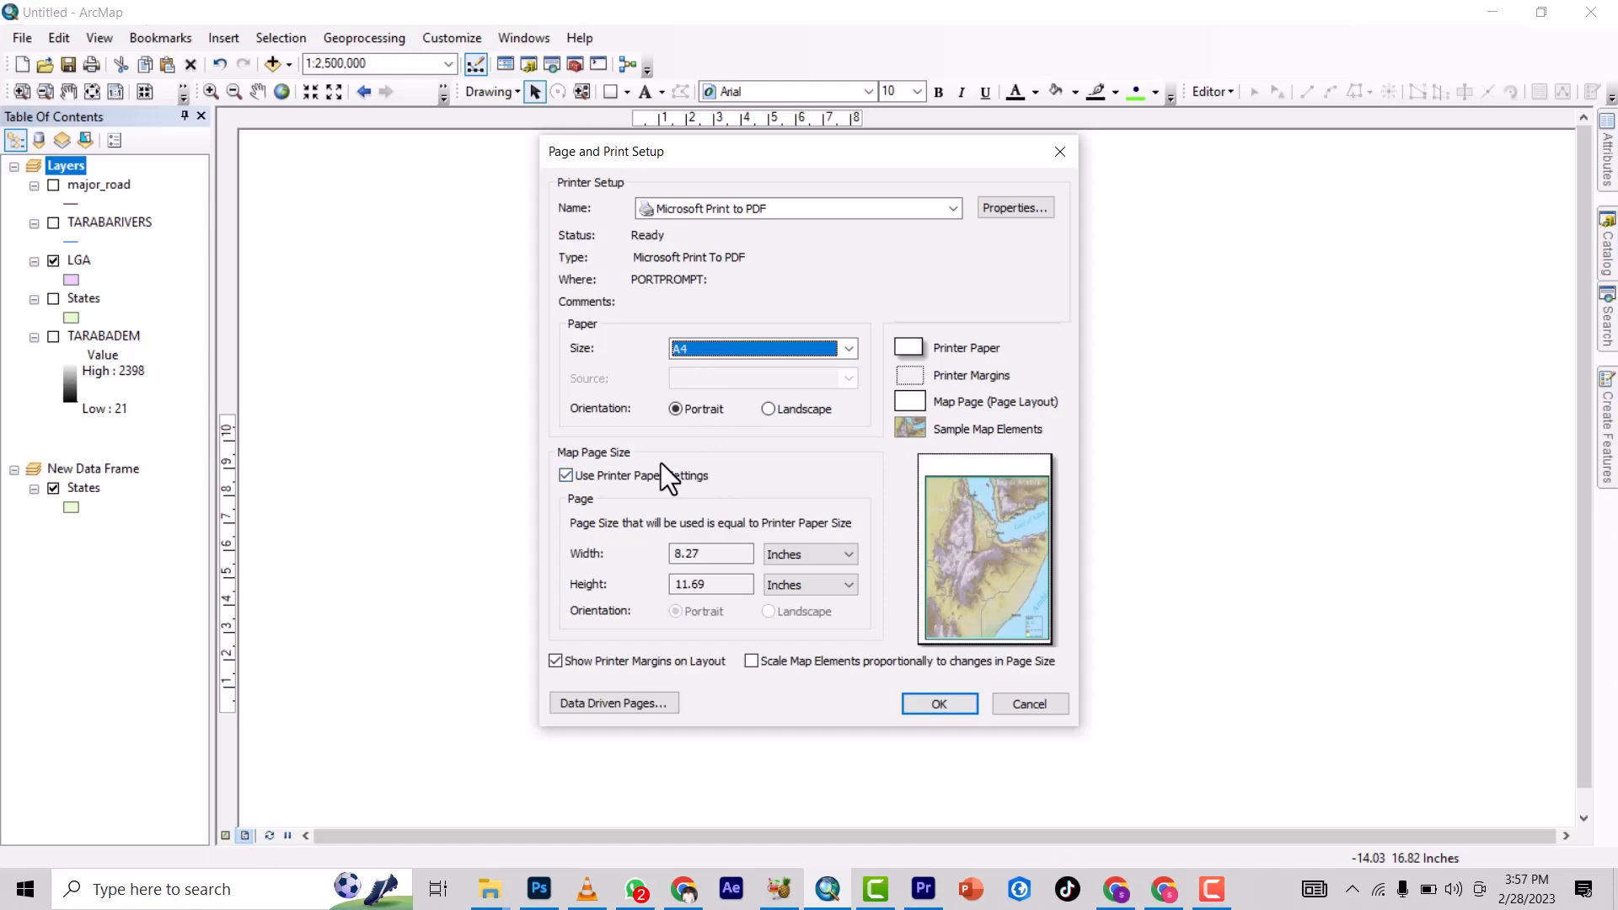
Step: Decouple the map page size from the printer paper settings and scale map elements proportionally to page size changes
left_click(565, 475)
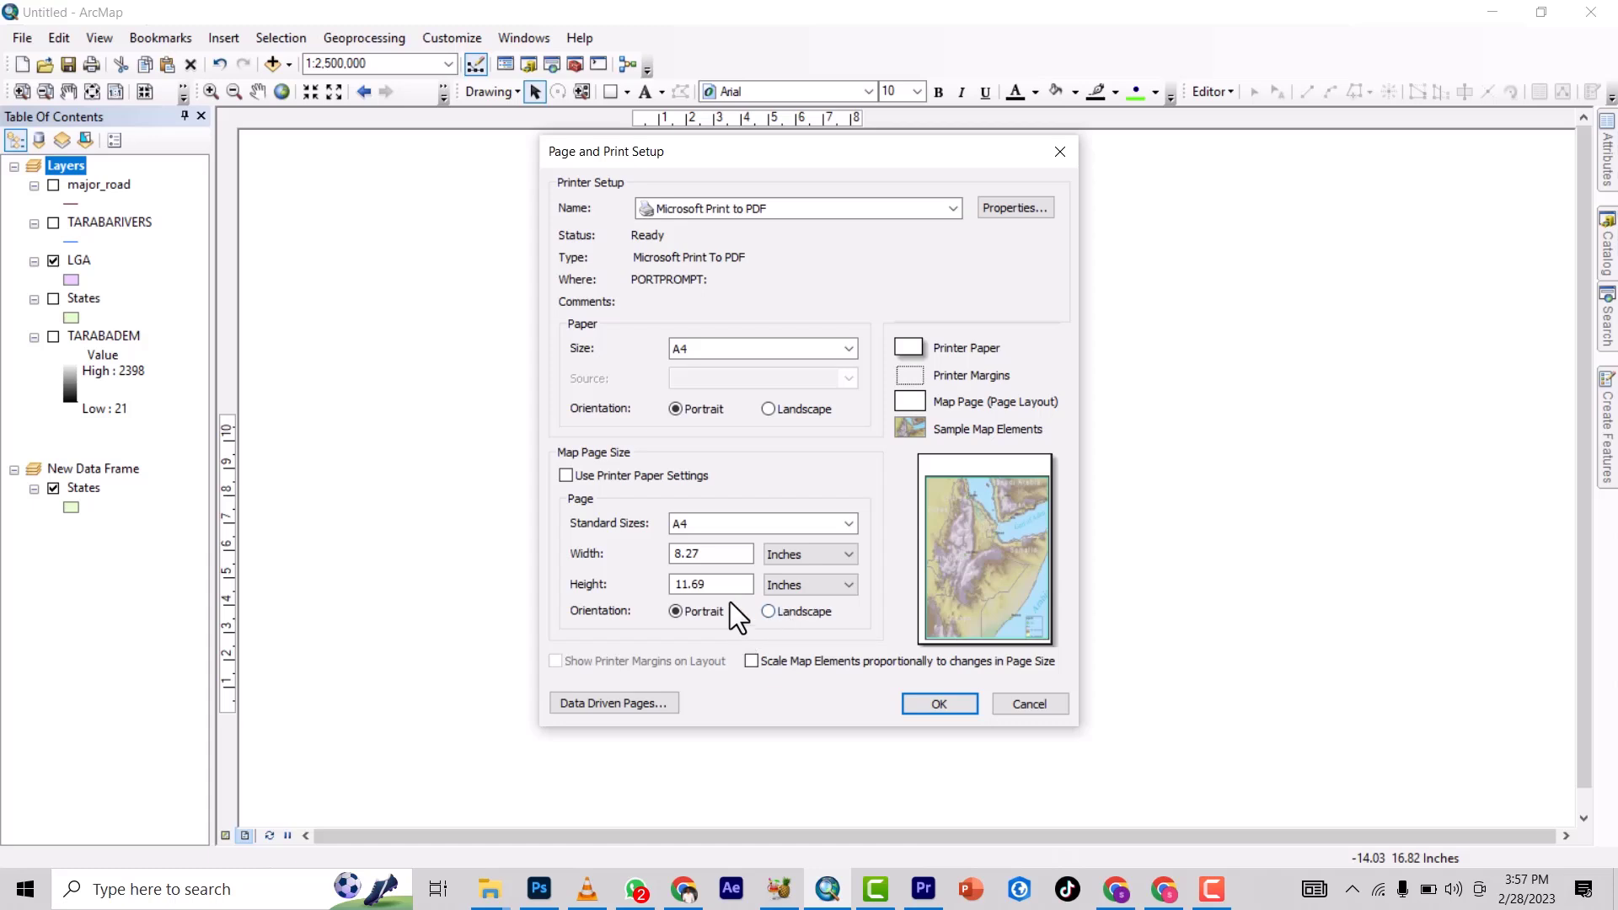
left_click(753, 661)
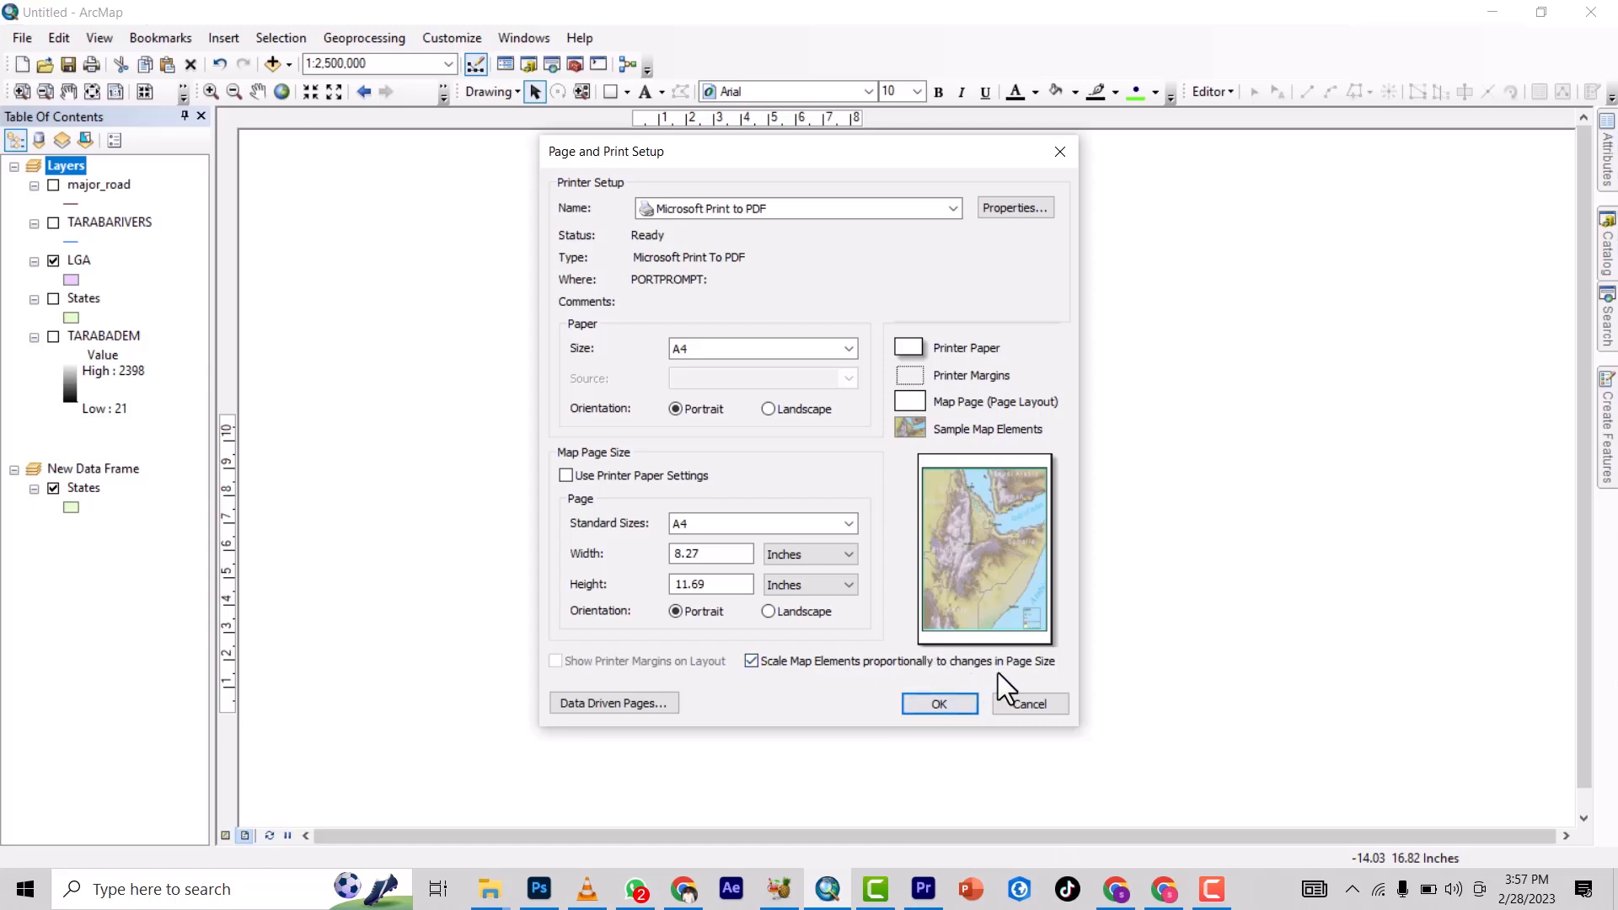
left_click(921, 702)
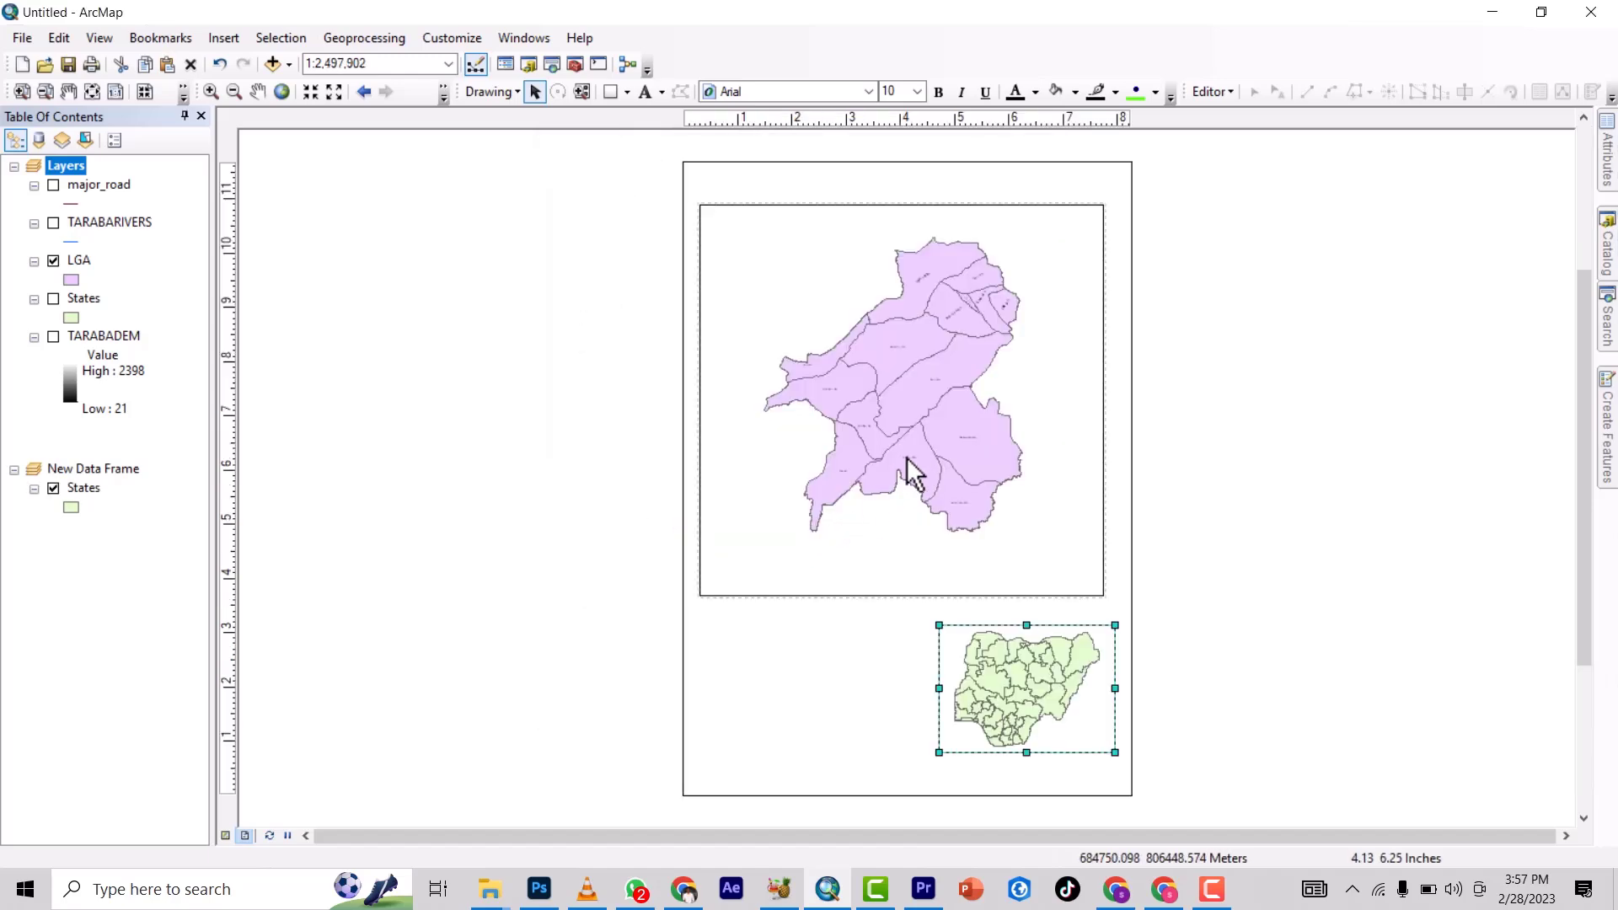
Step: Move the main LGA data frame slightly downward on the layout page
scroll(773, 447, "up", 3)
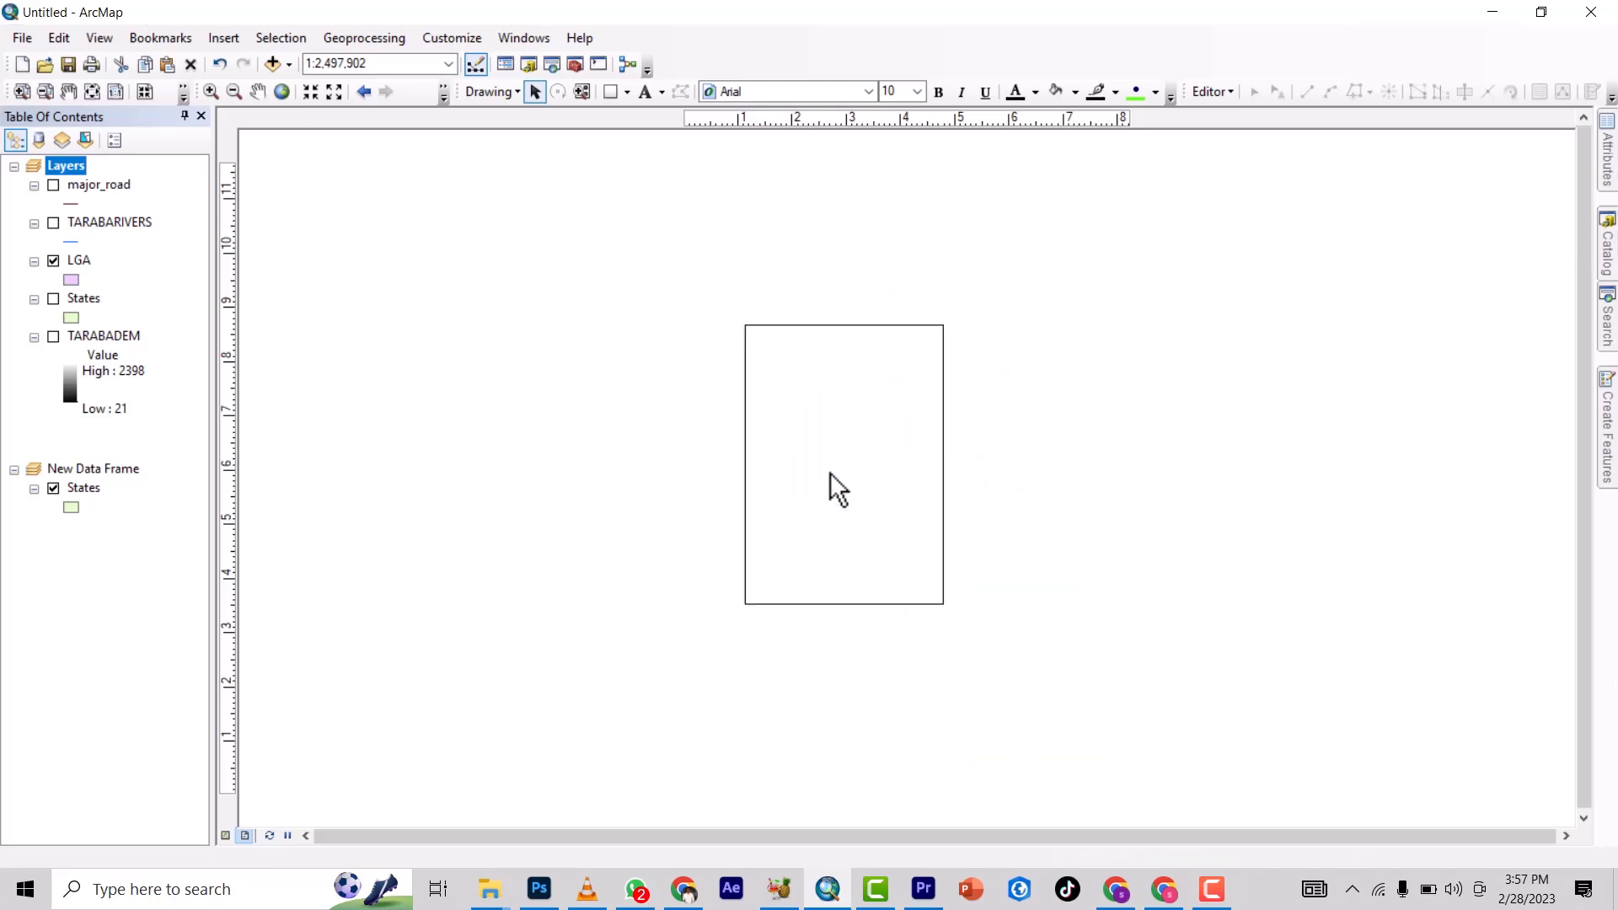
scroll(841, 425, "down", 2)
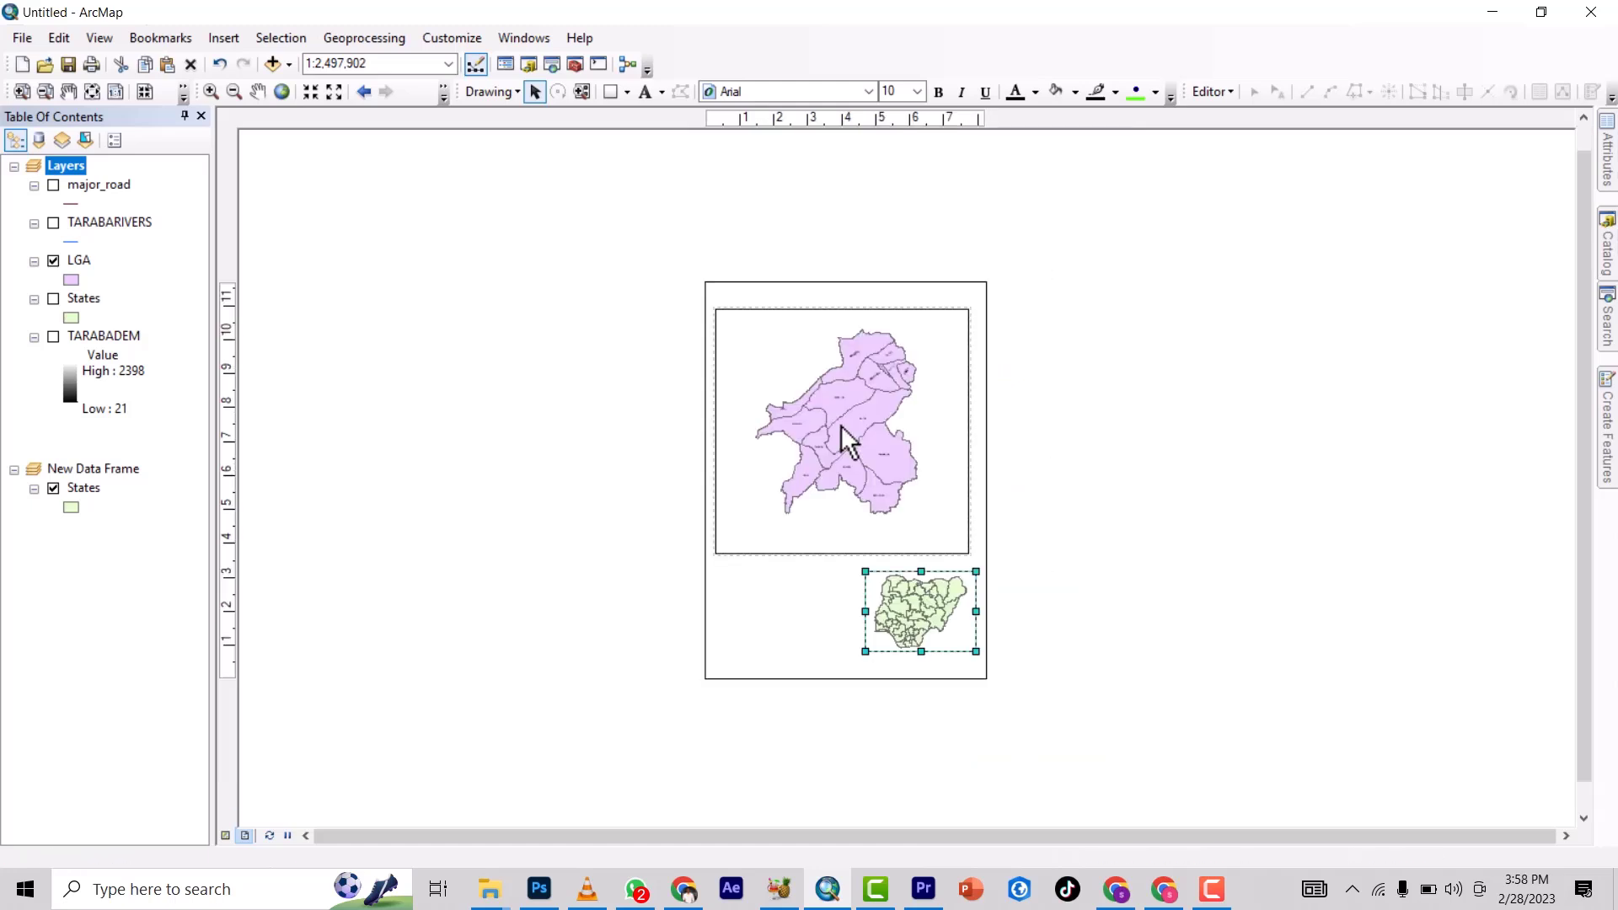
left_click(865, 420)
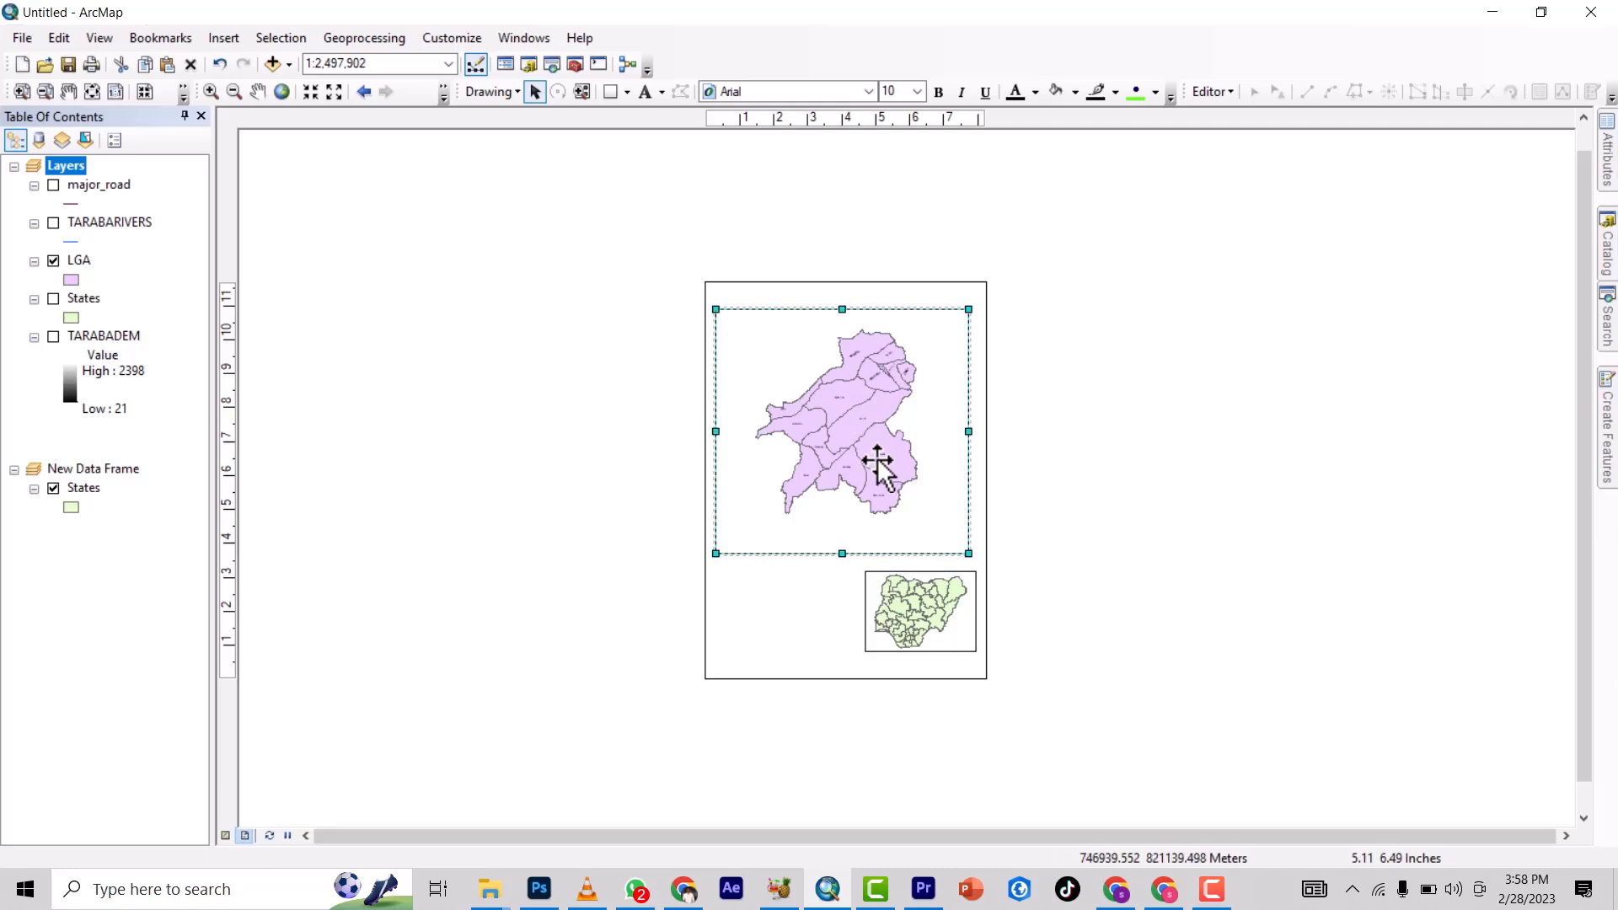
left_click_drag(858, 435, 861, 442)
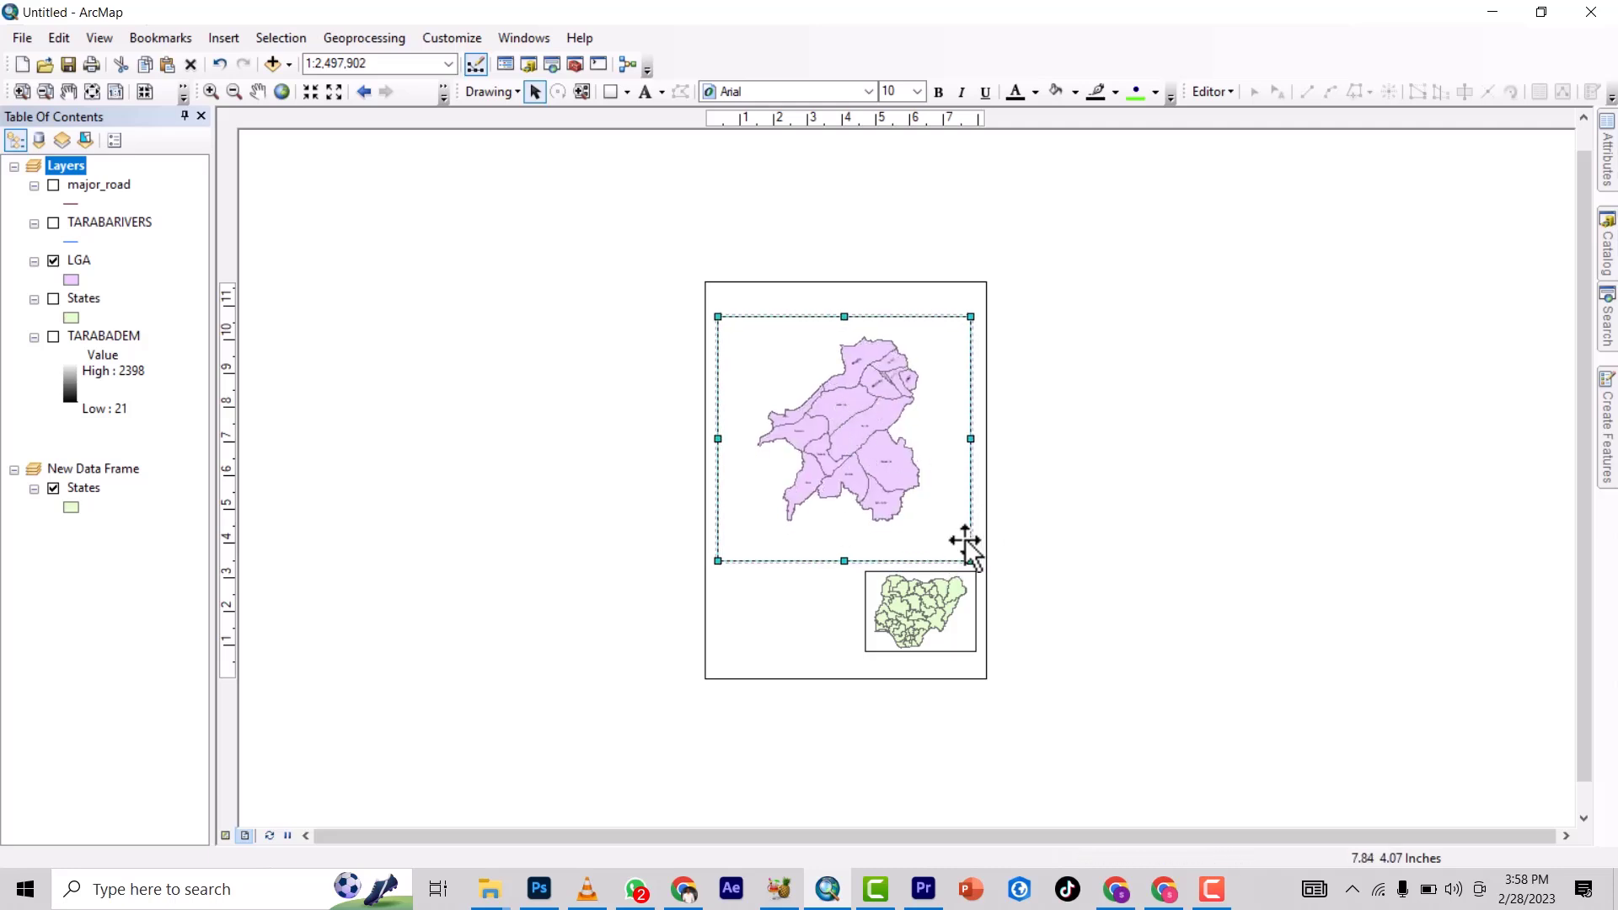
Step: Reposition the Nigeria states frame below the main data frame, lining up their right edges
left_click(893, 588)
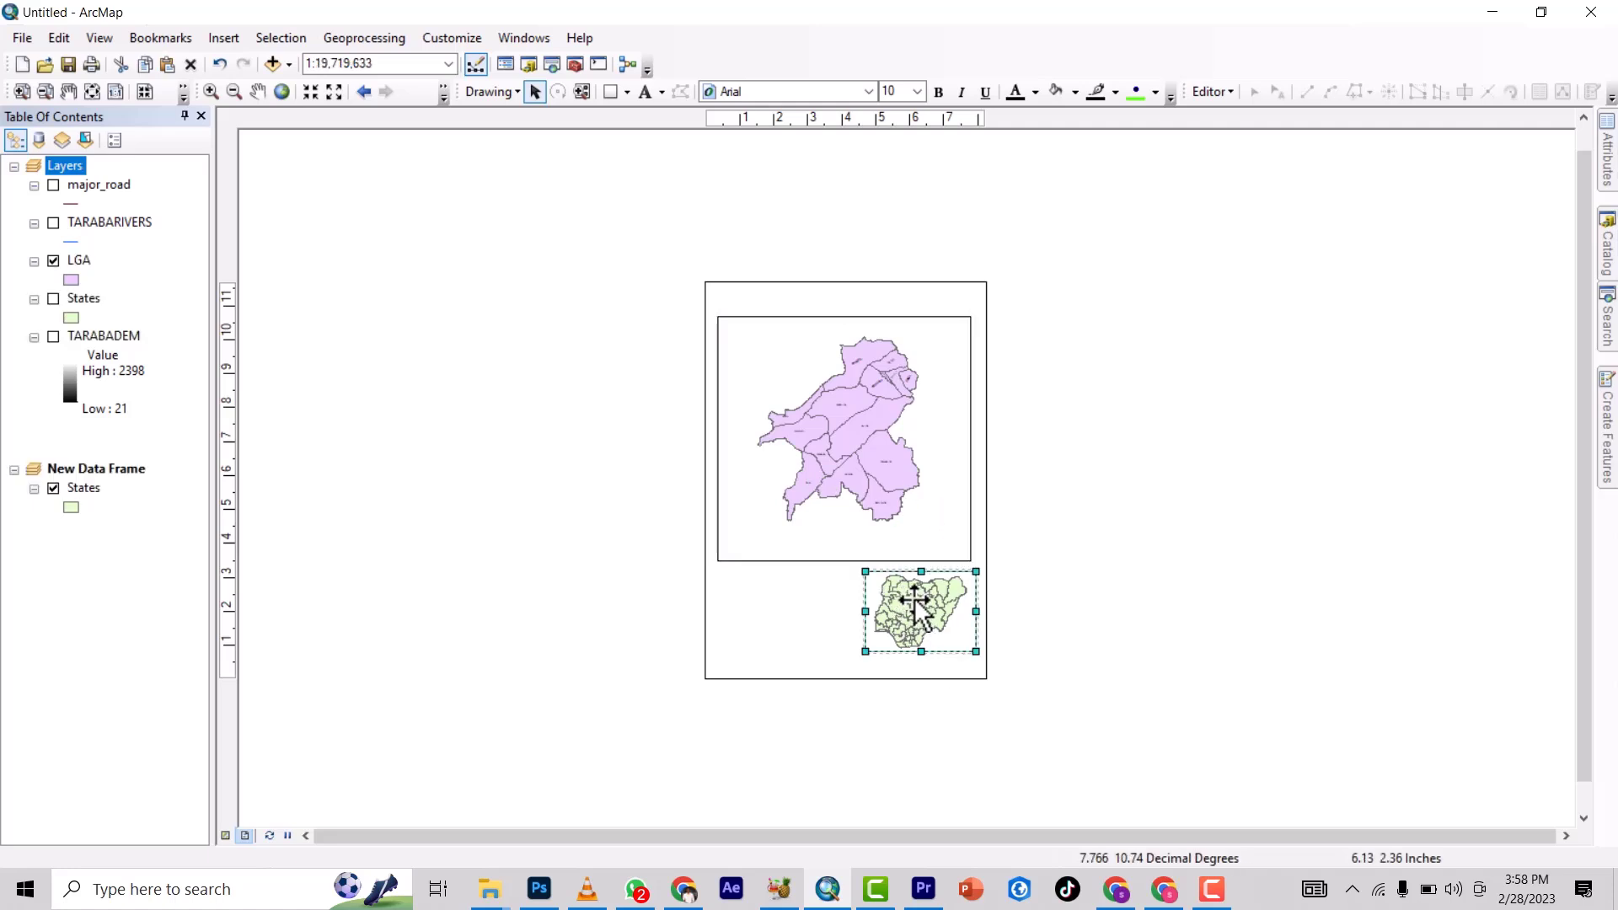
left_click_drag(906, 597, 898, 596)
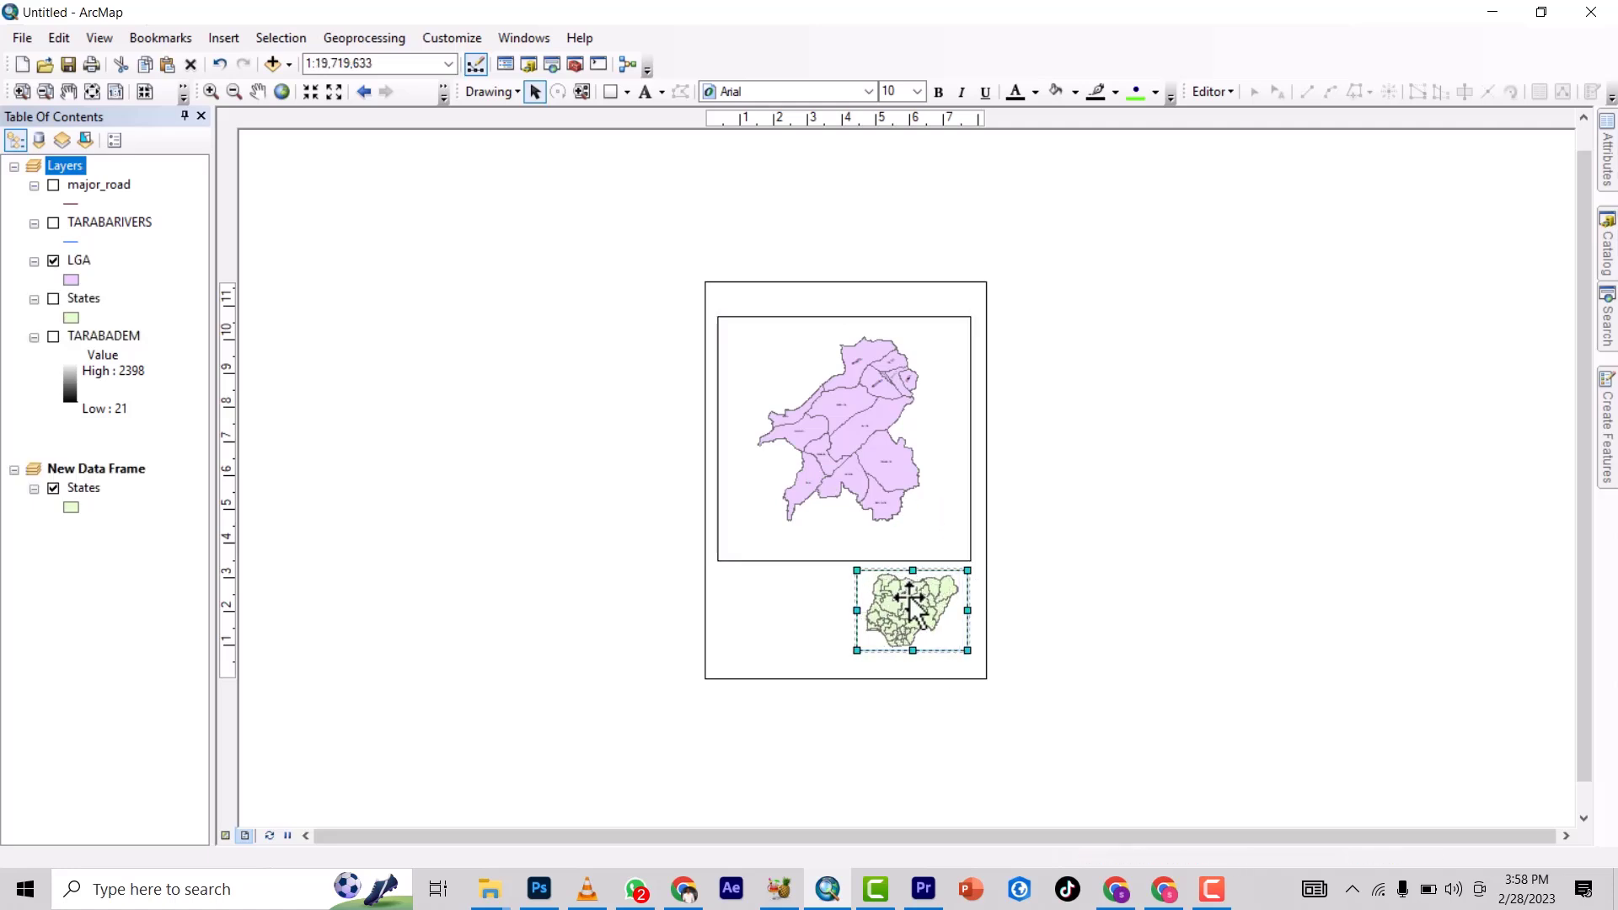
left_click(1066, 568)
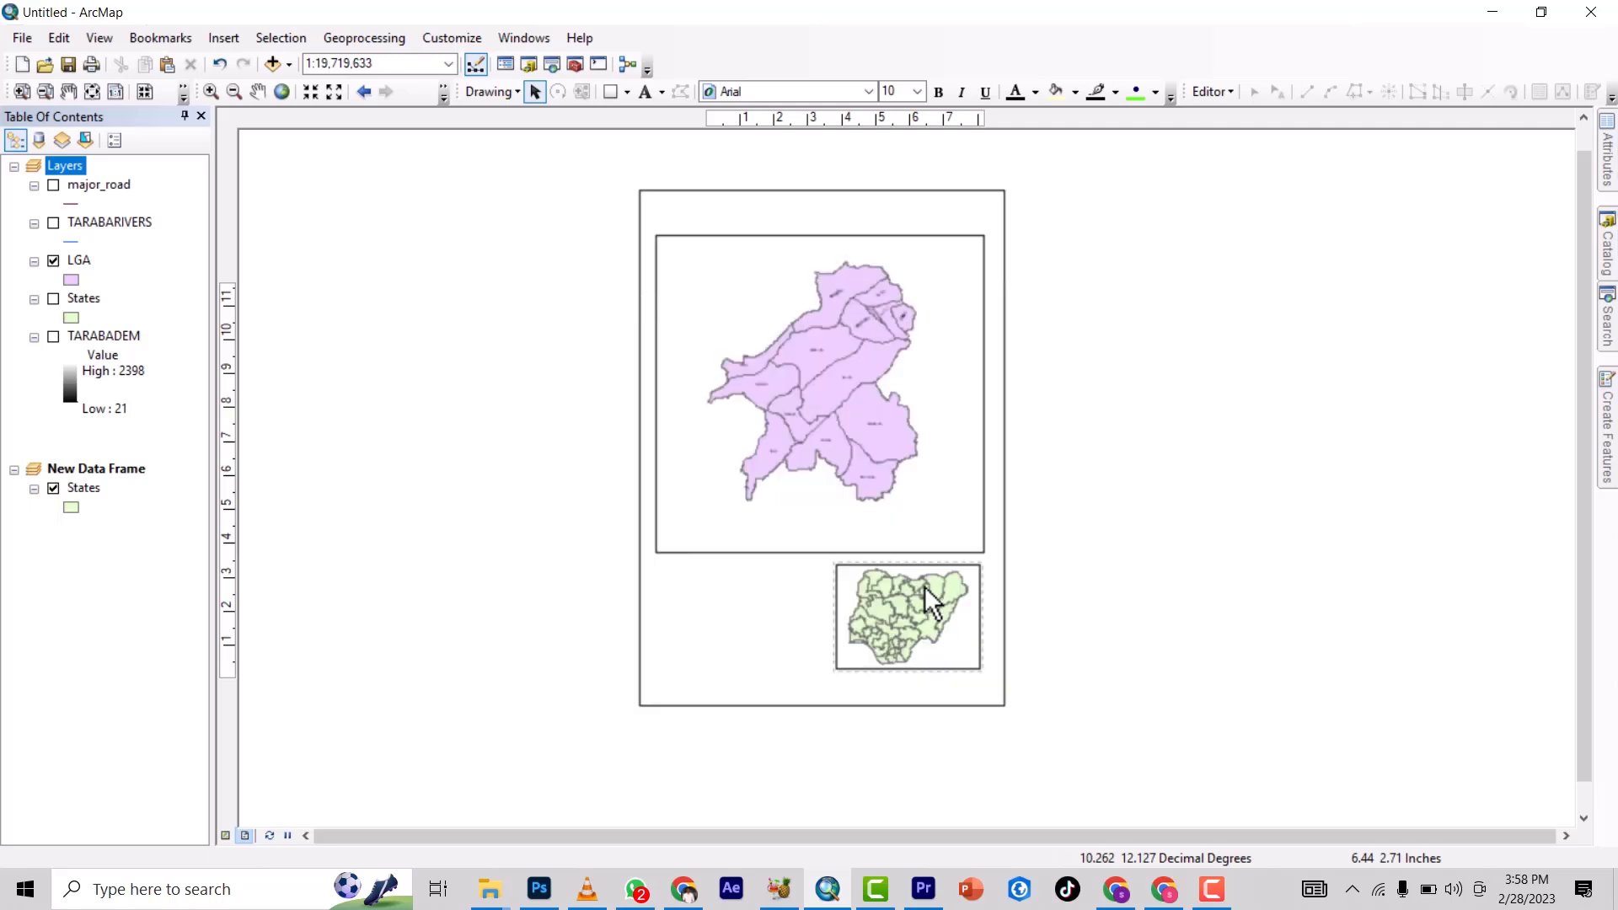
scroll(926, 585, "up", 2)
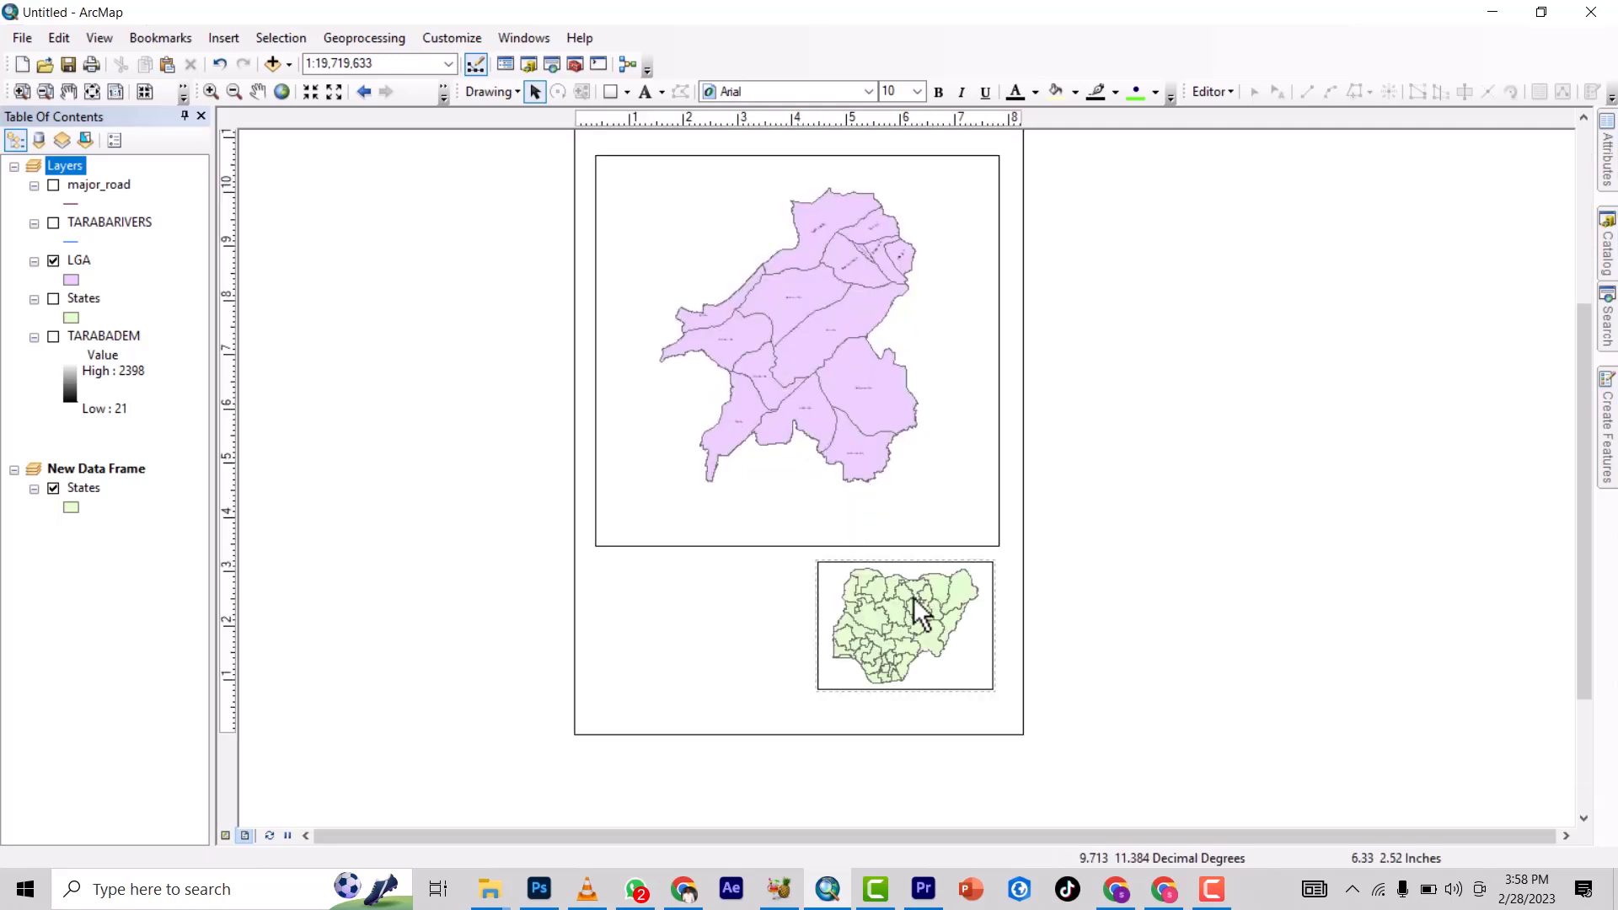
left_click_drag(906, 603, 912, 633)
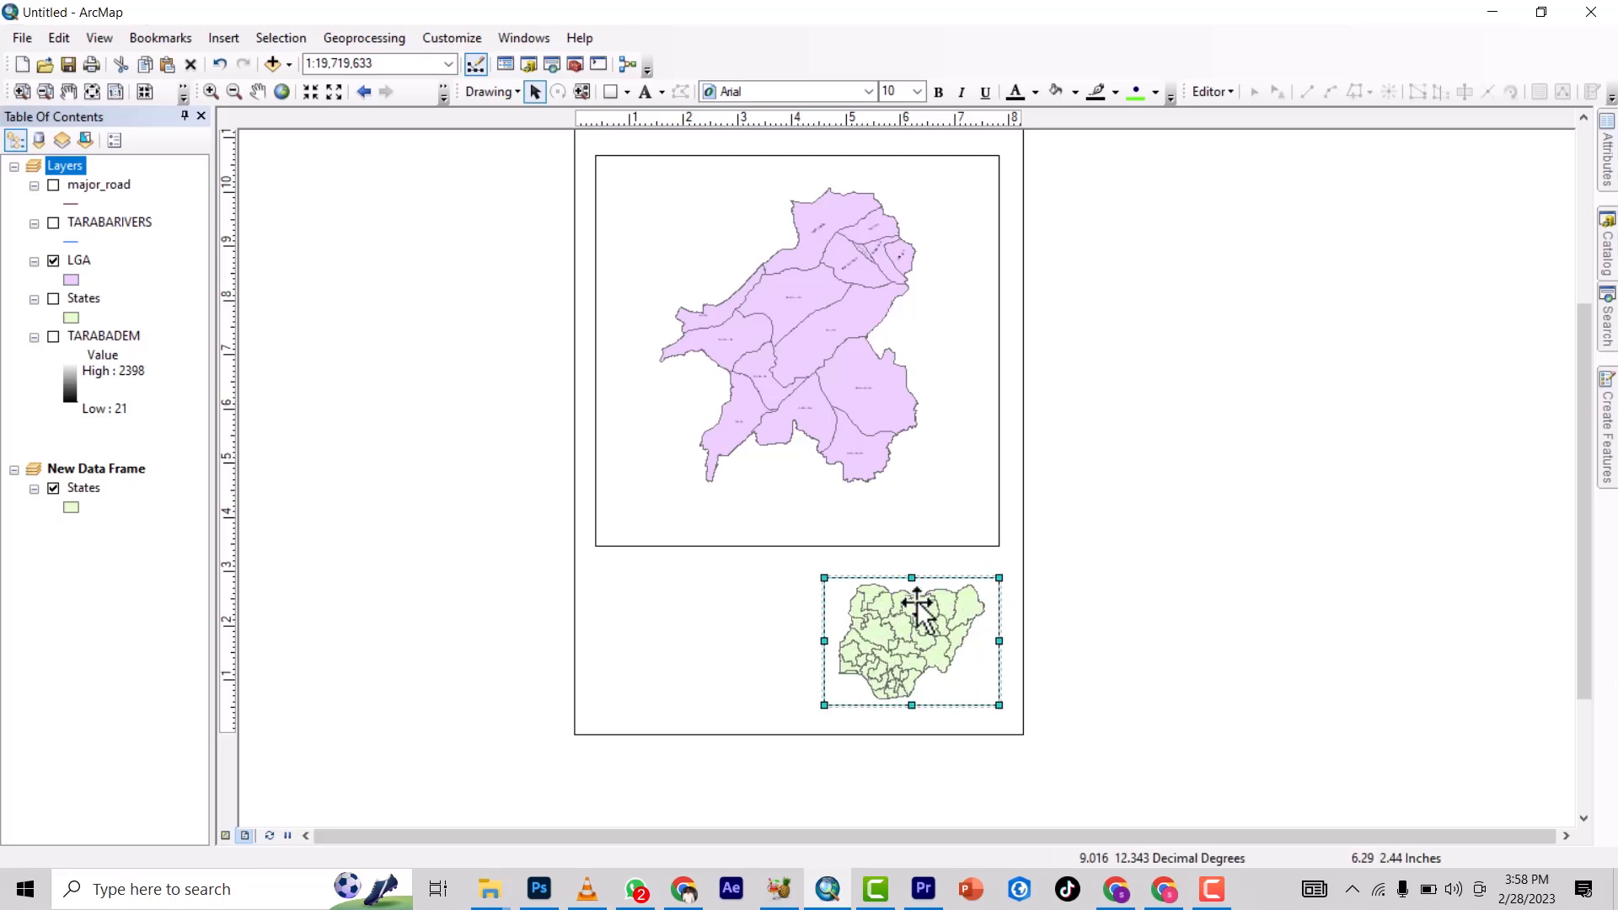
left_click(680, 570)
left_click(719, 440)
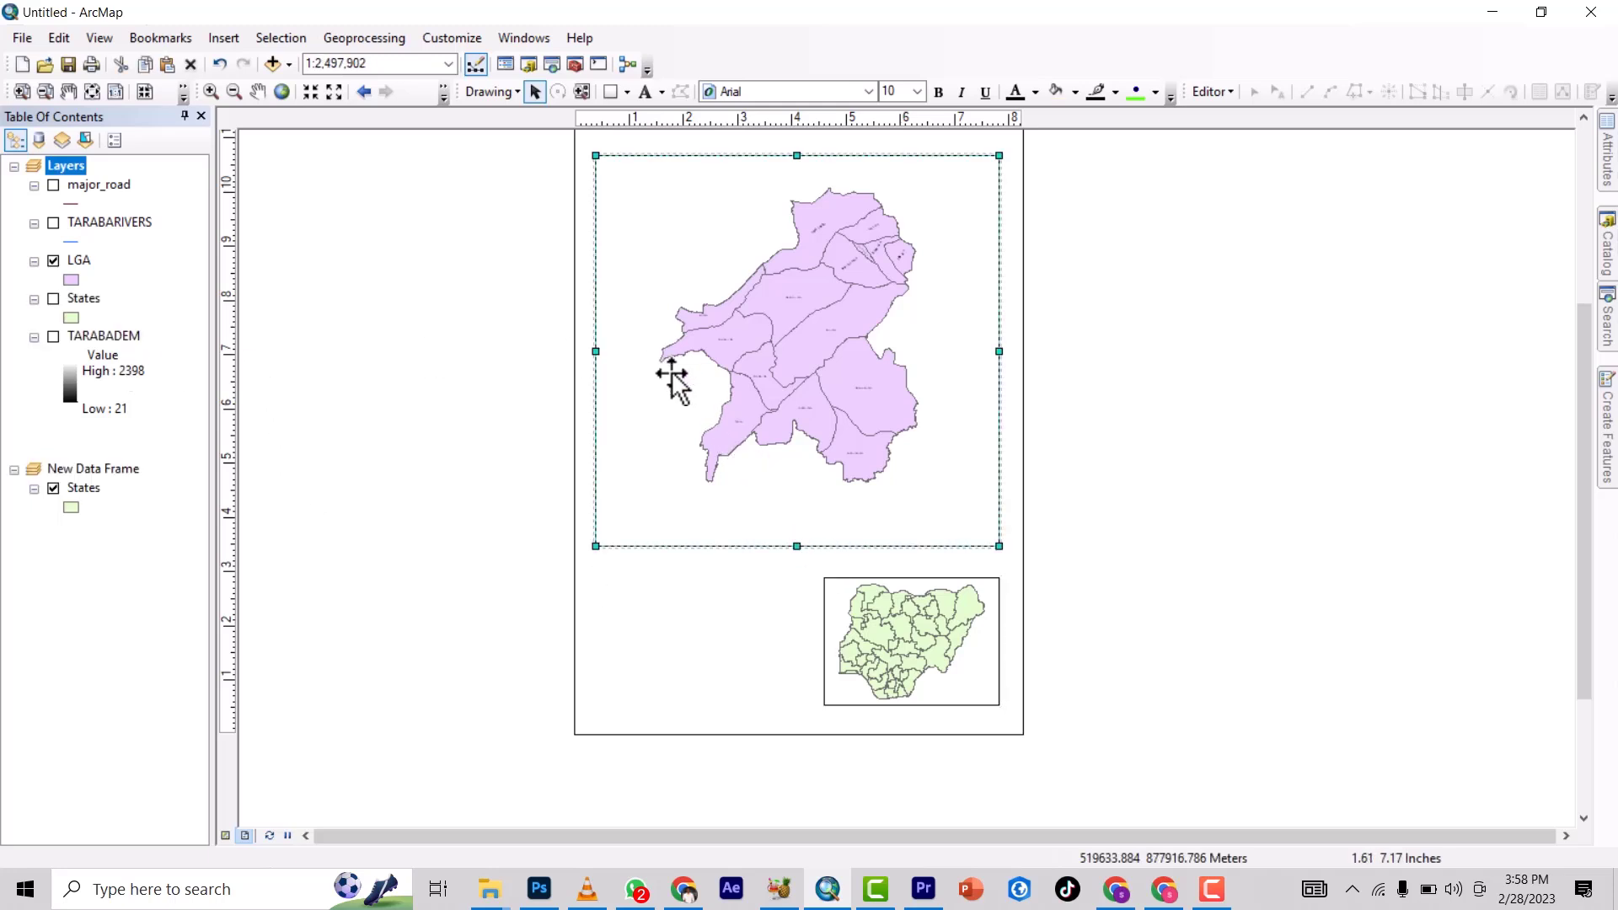
scroll(811, 324, "up", 2)
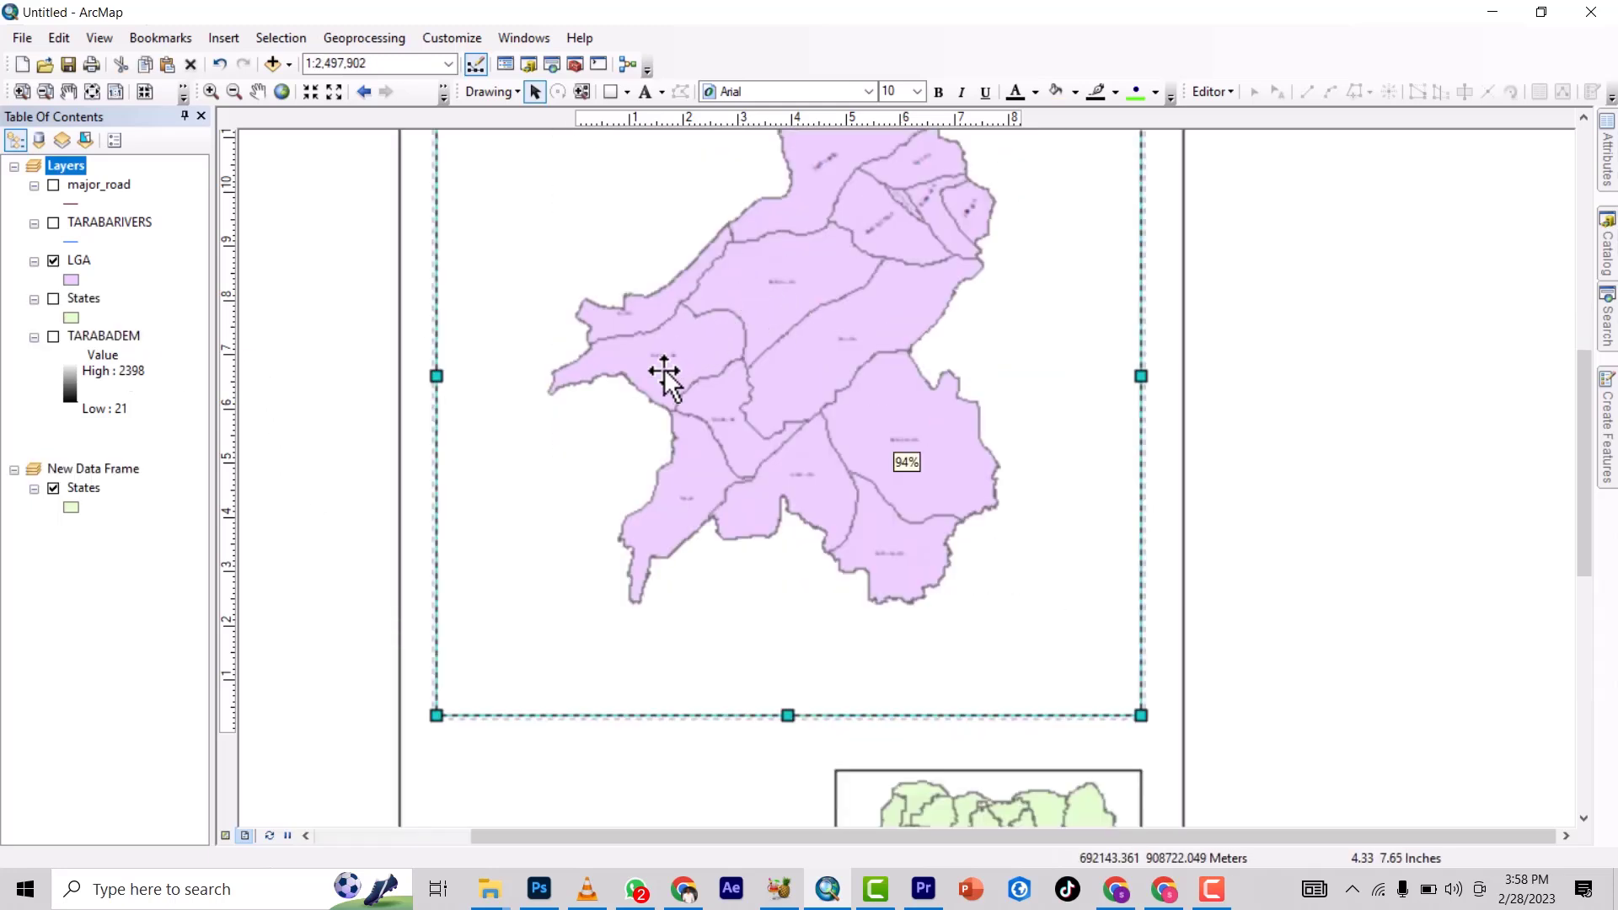
scroll(704, 404, "up", 1)
scroll(695, 383, "down", 10)
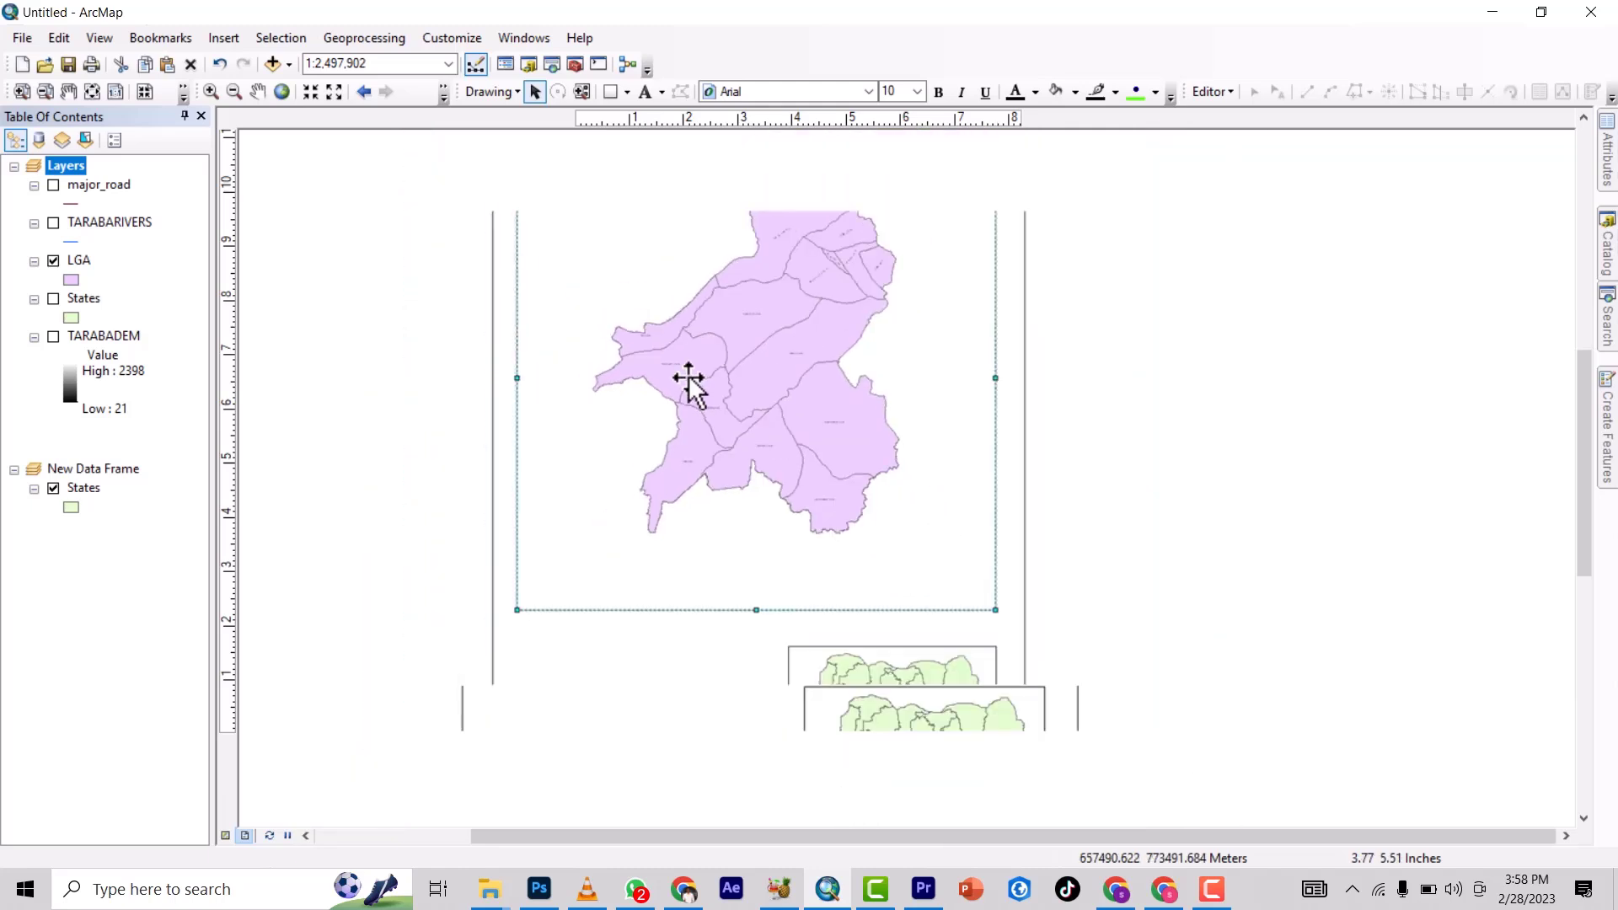
scroll(684, 345, "up", 6)
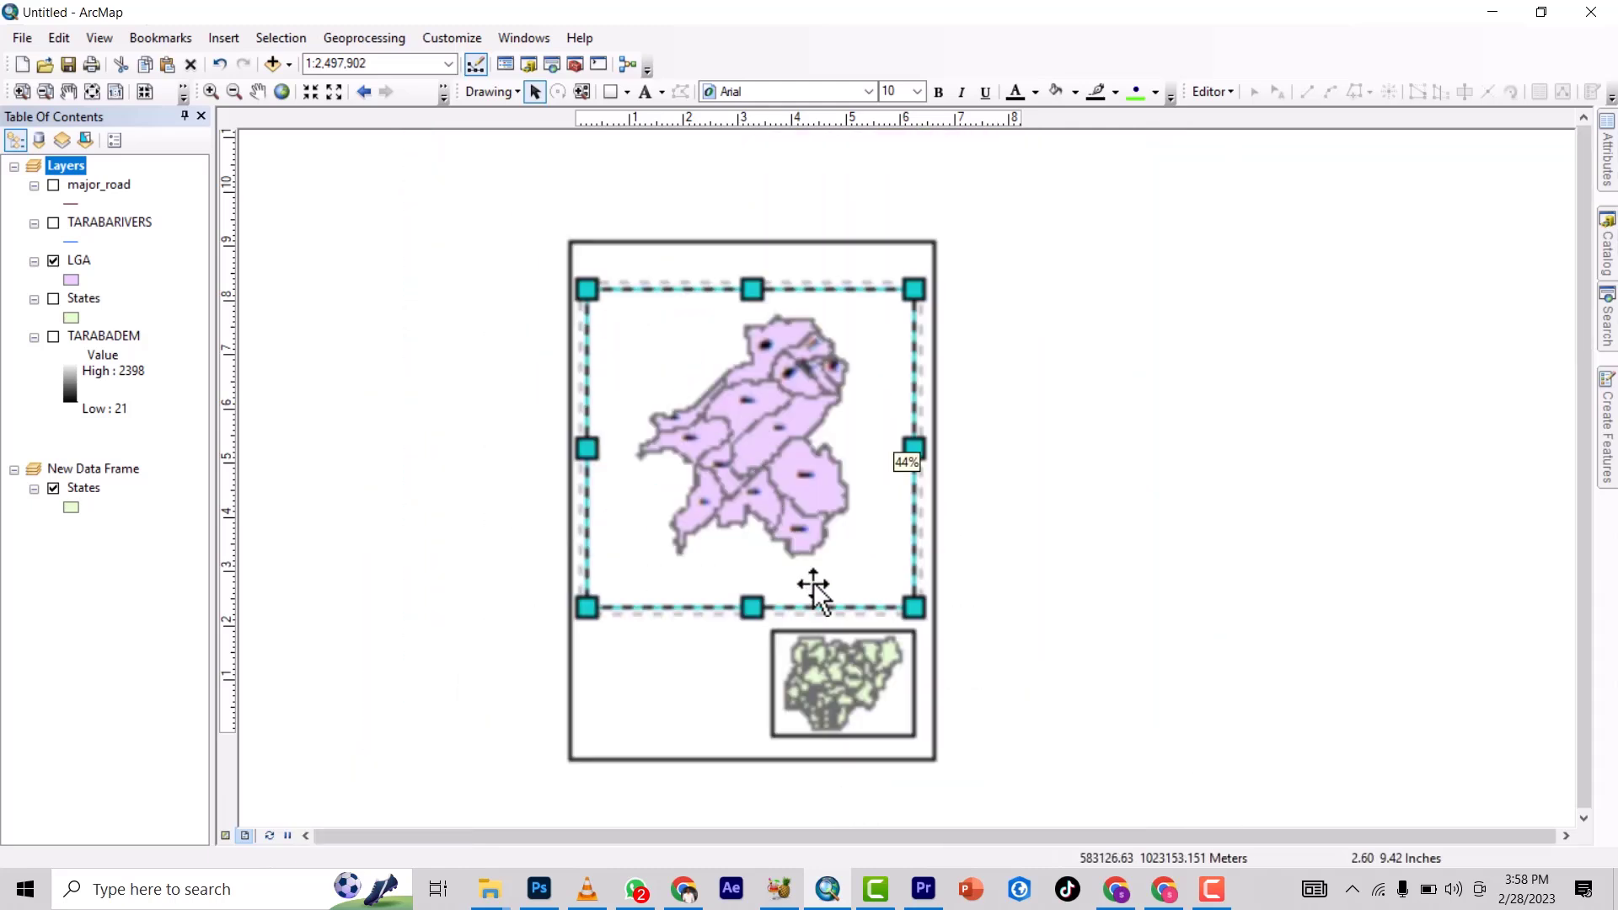
left_click(849, 684)
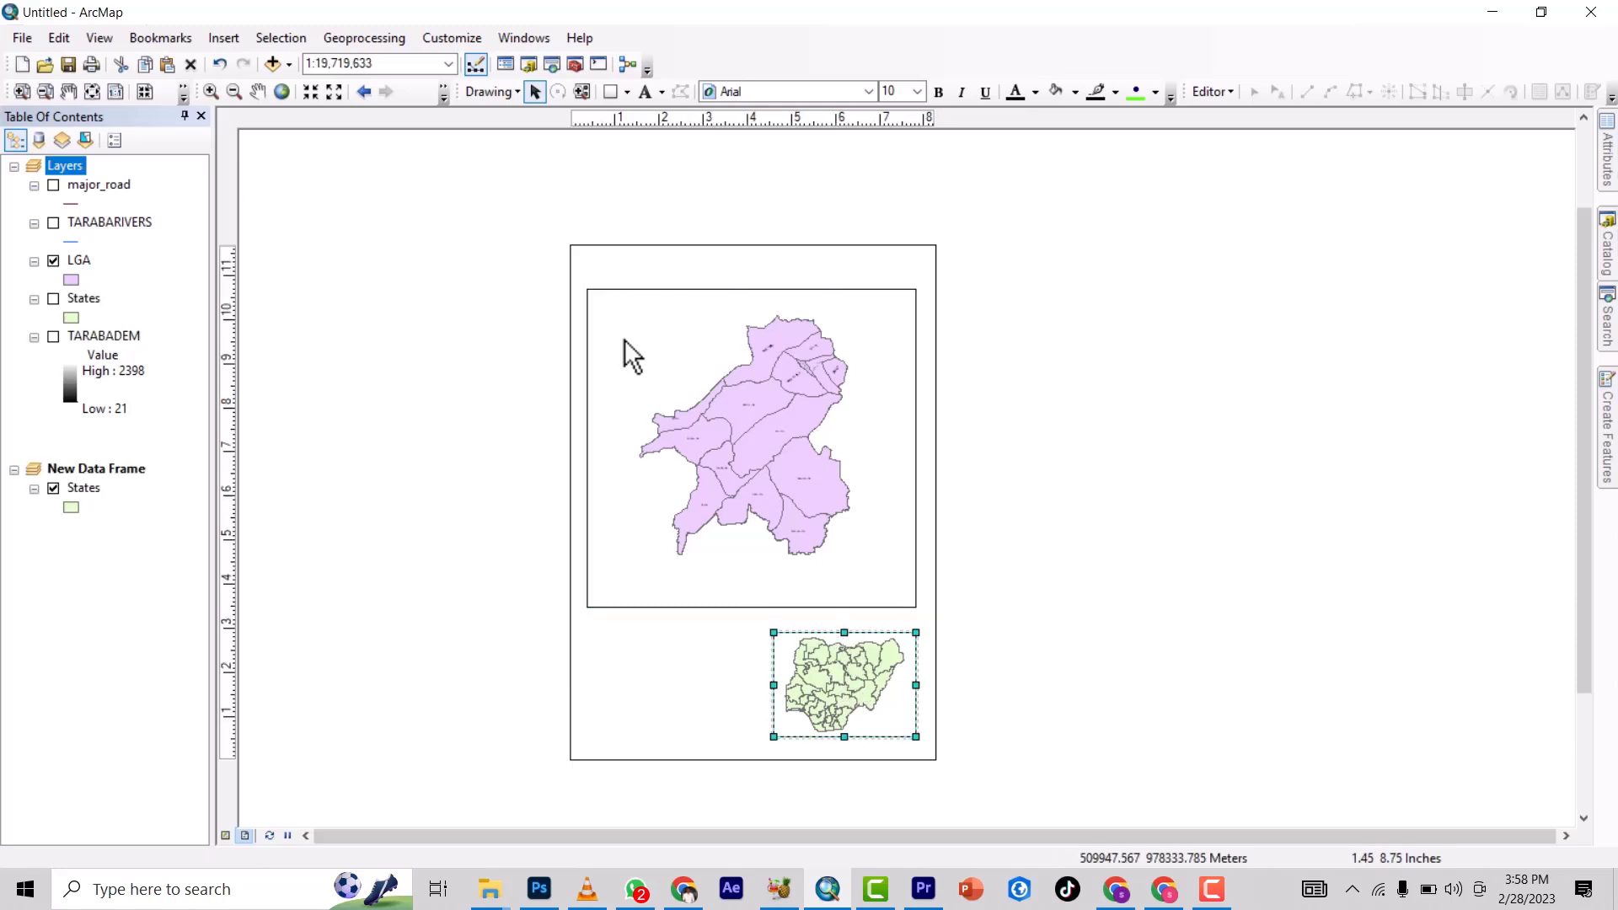
Step: Zoom the LGA map out within its data frame to a scale of 1:3,000,000
left_click(680, 390)
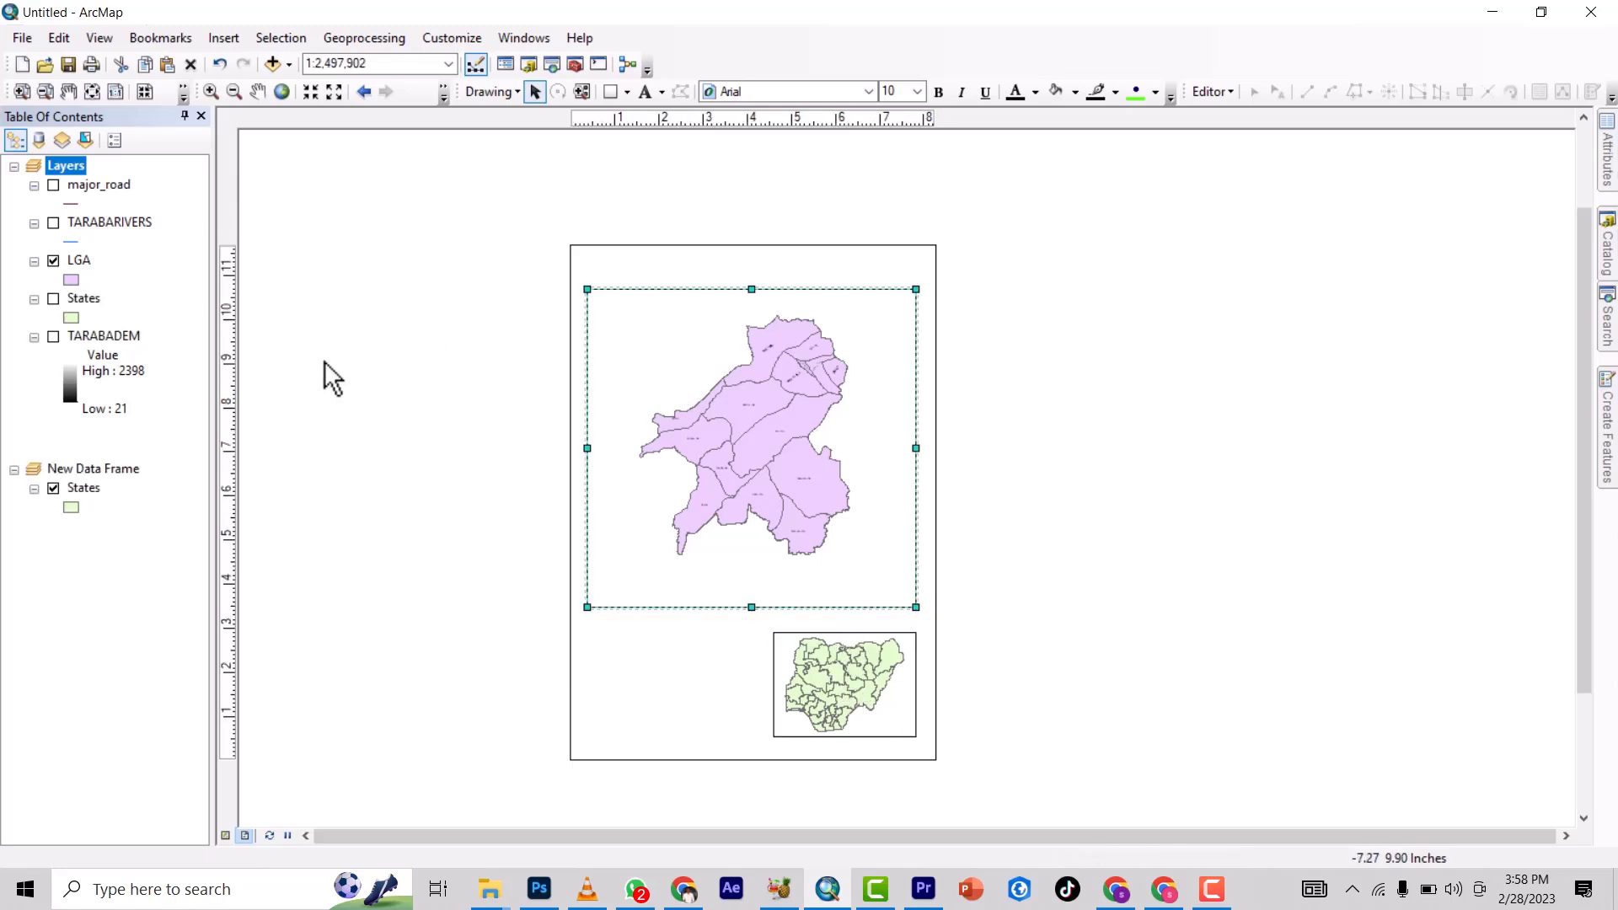
left_click(310, 89)
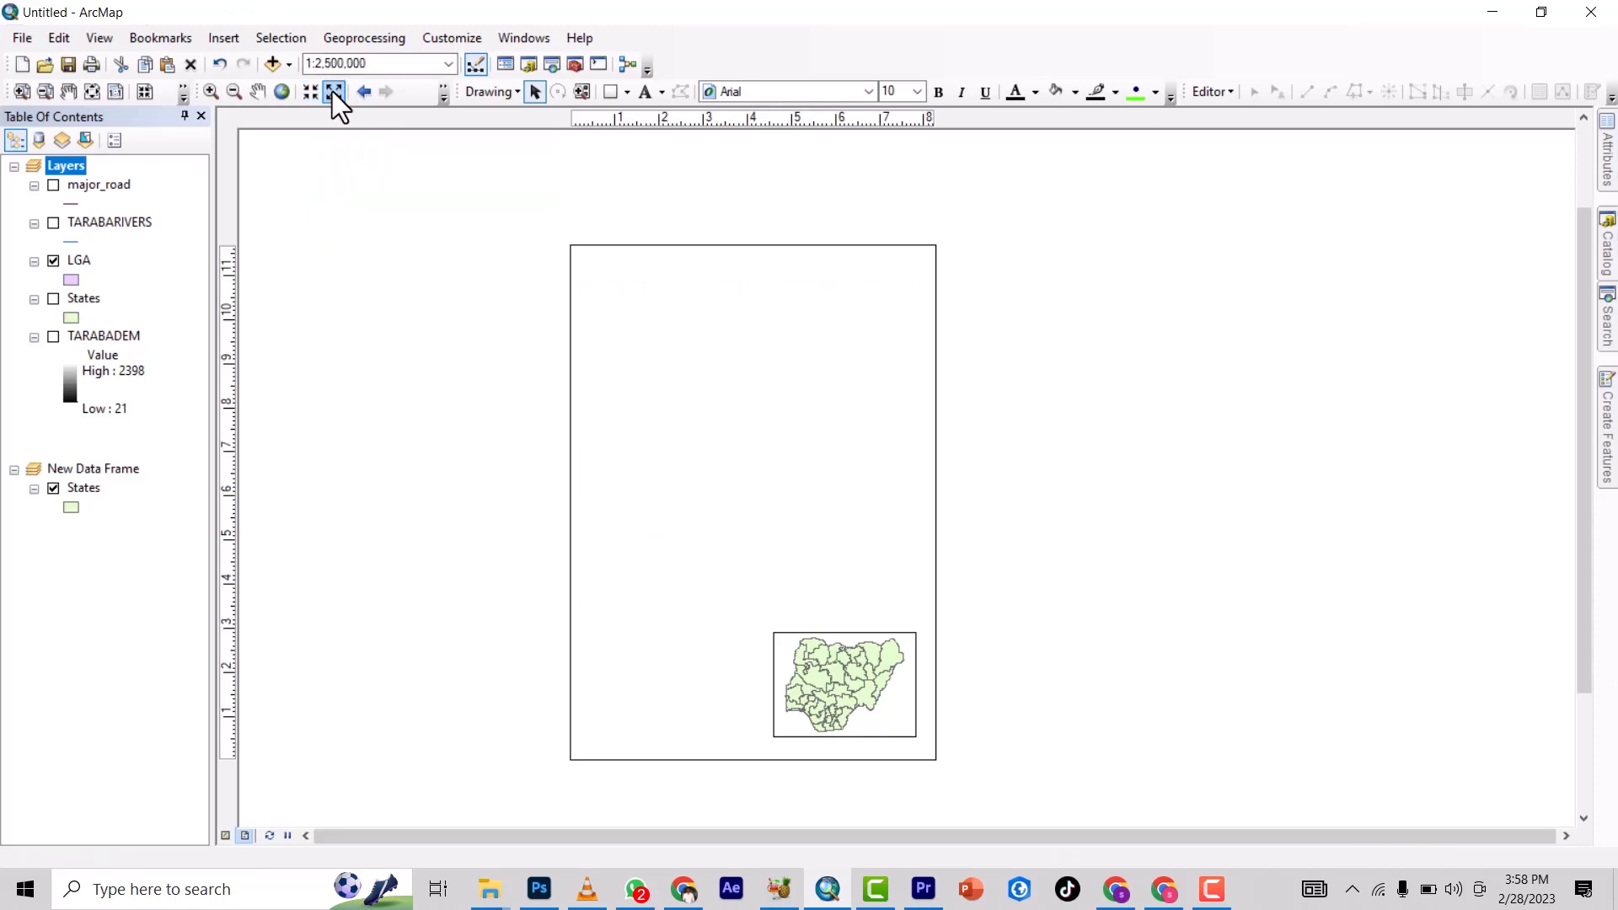
left_click(334, 91)
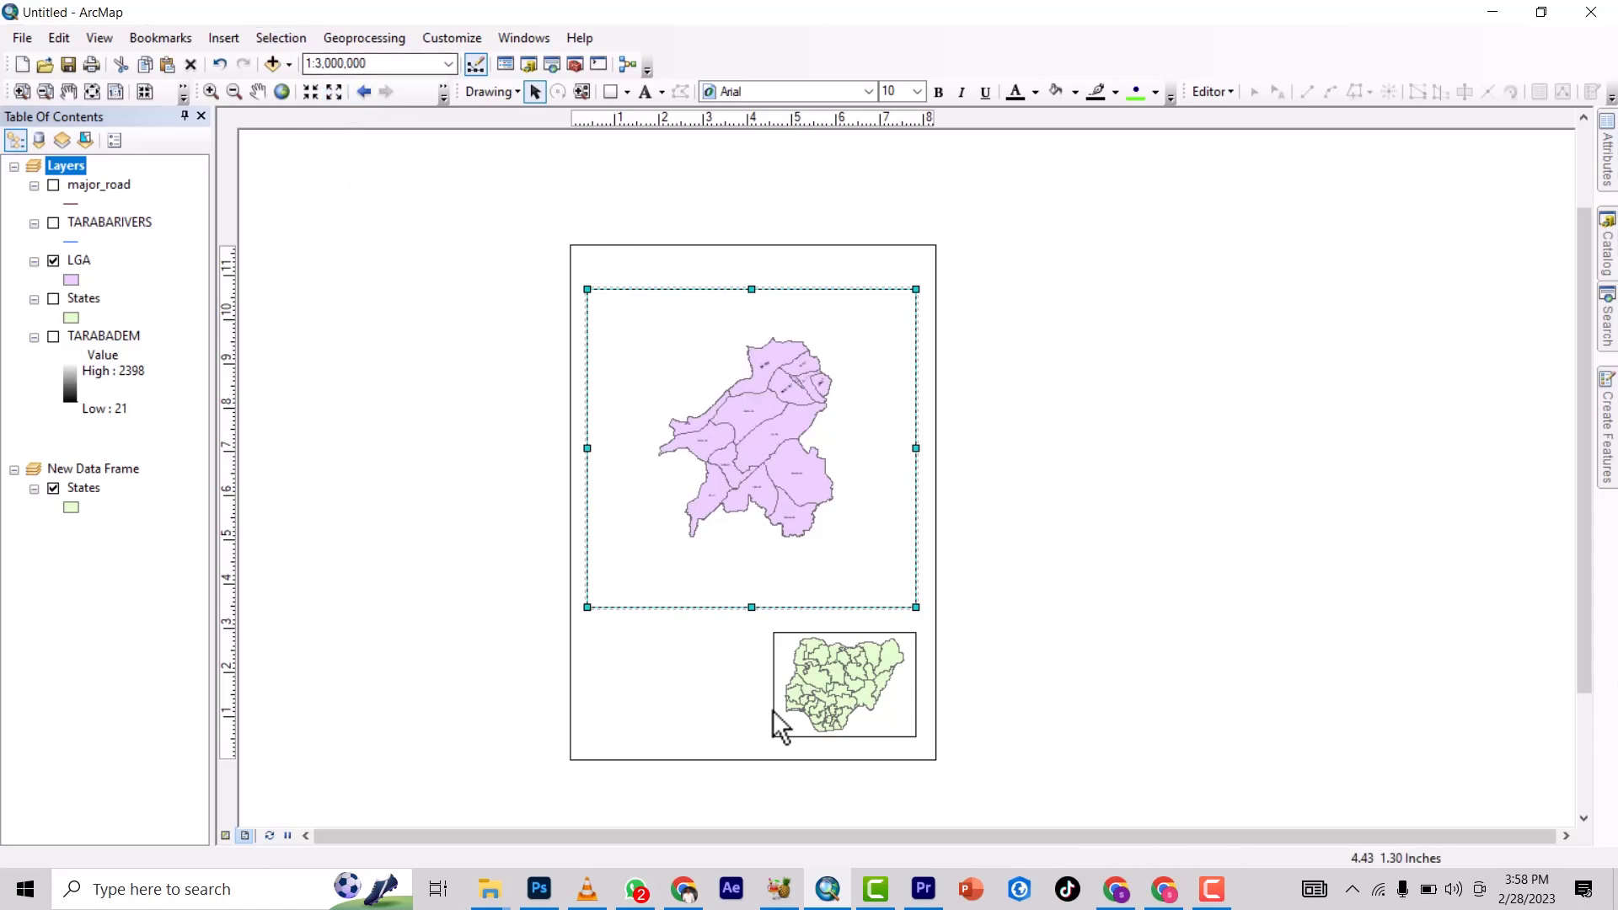
Step: Adjust the Nigeria states map within its frame to a scale of 1:25,000,000
left_click(853, 689)
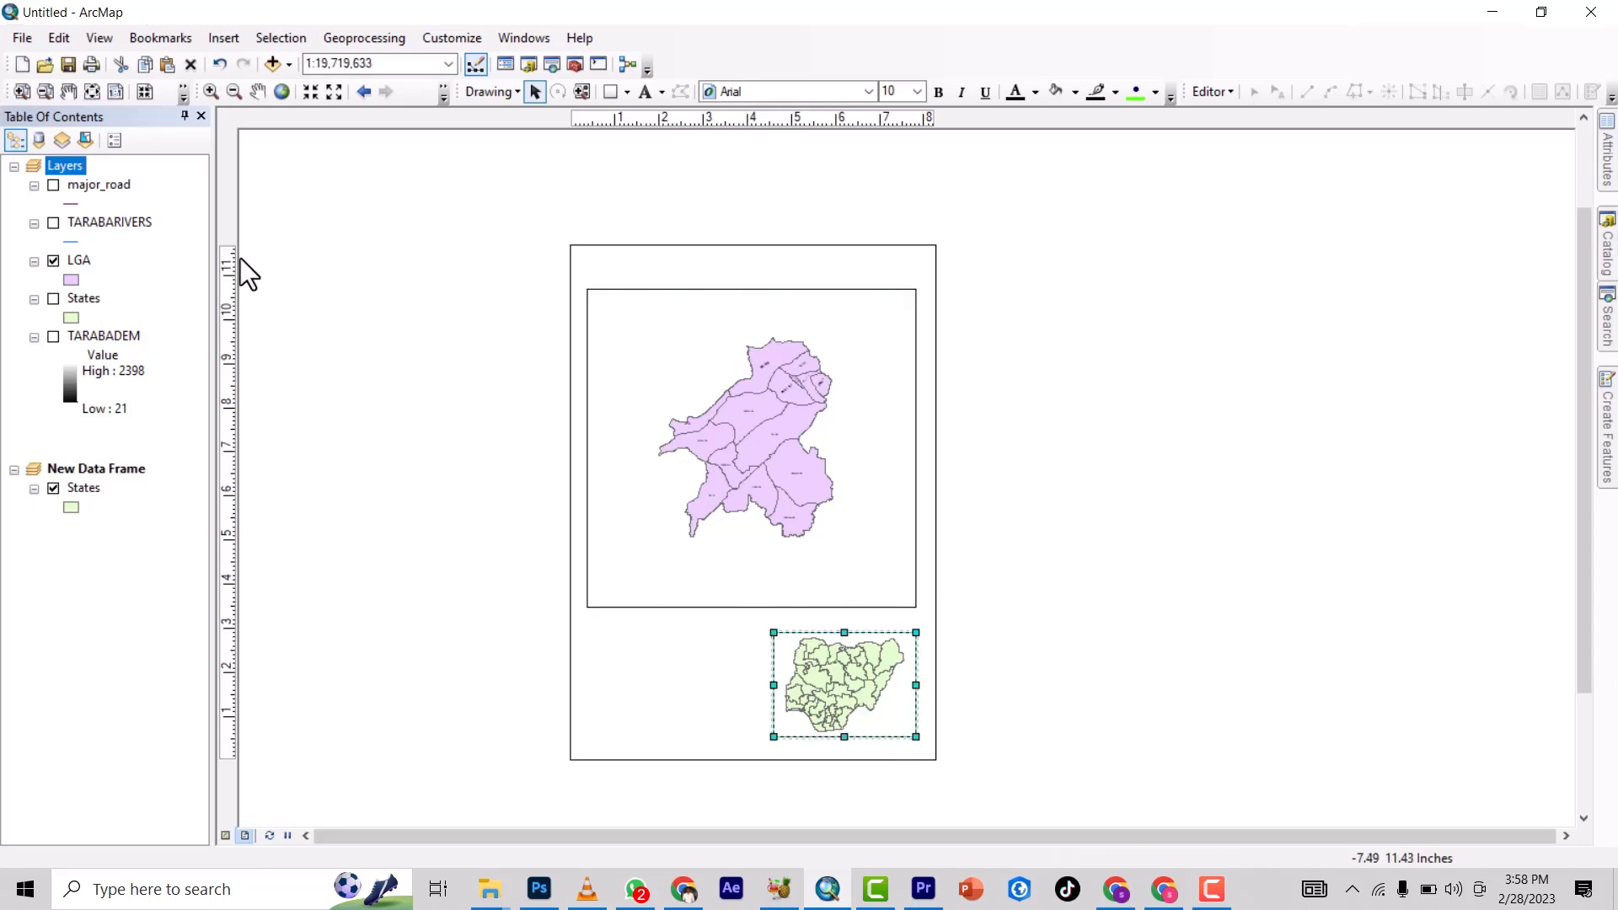
left_click(332, 91)
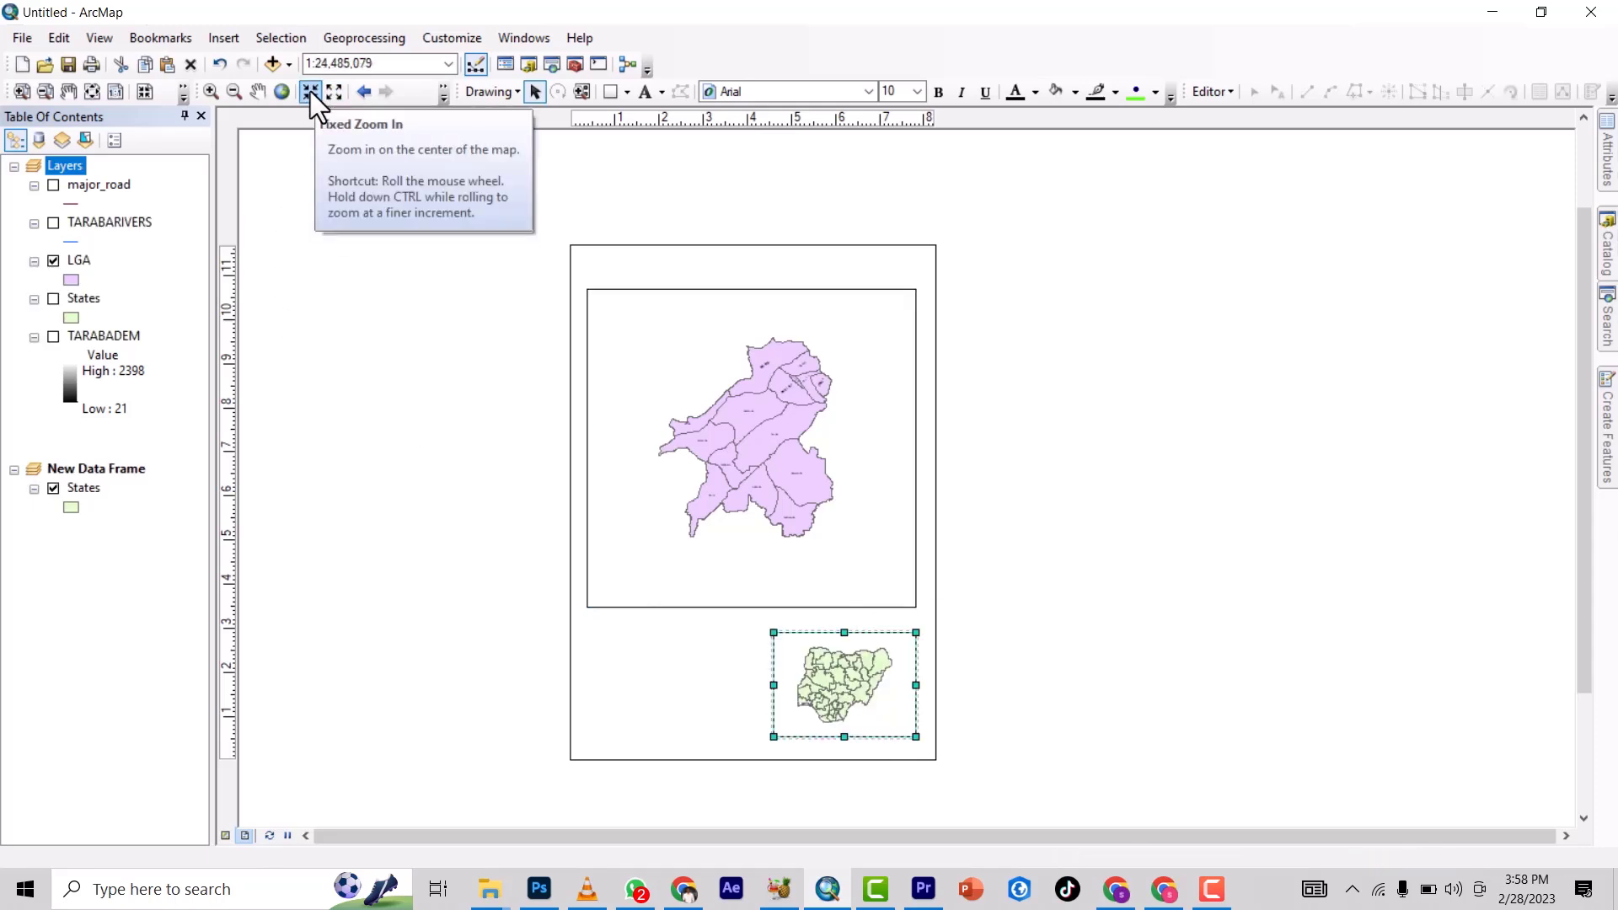
left_click(336, 95)
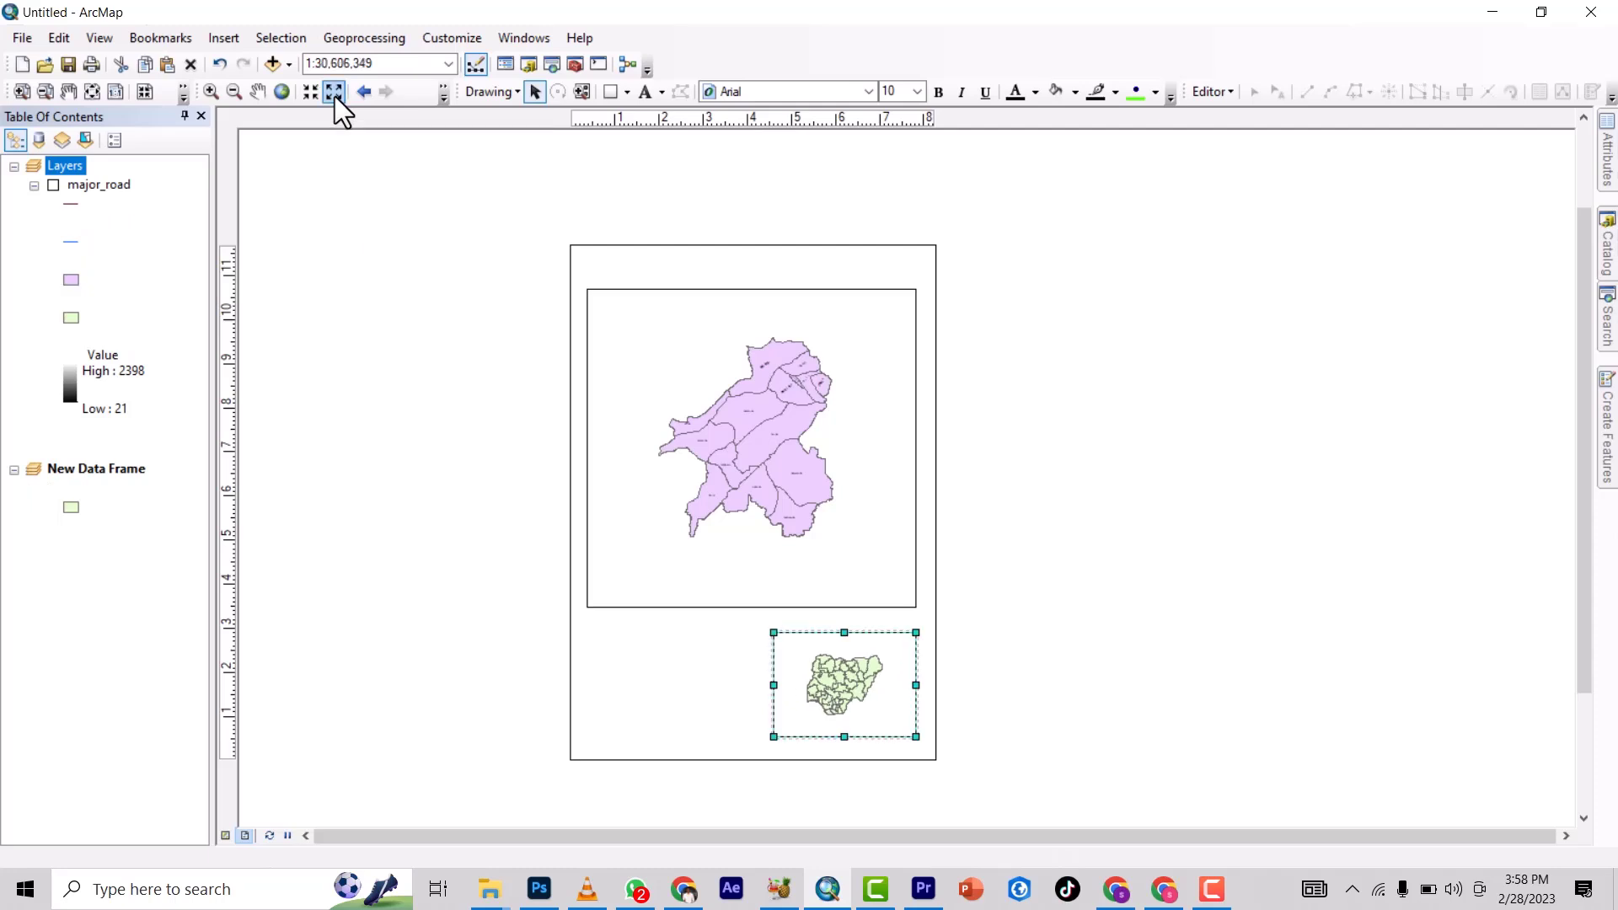
left_click(336, 98)
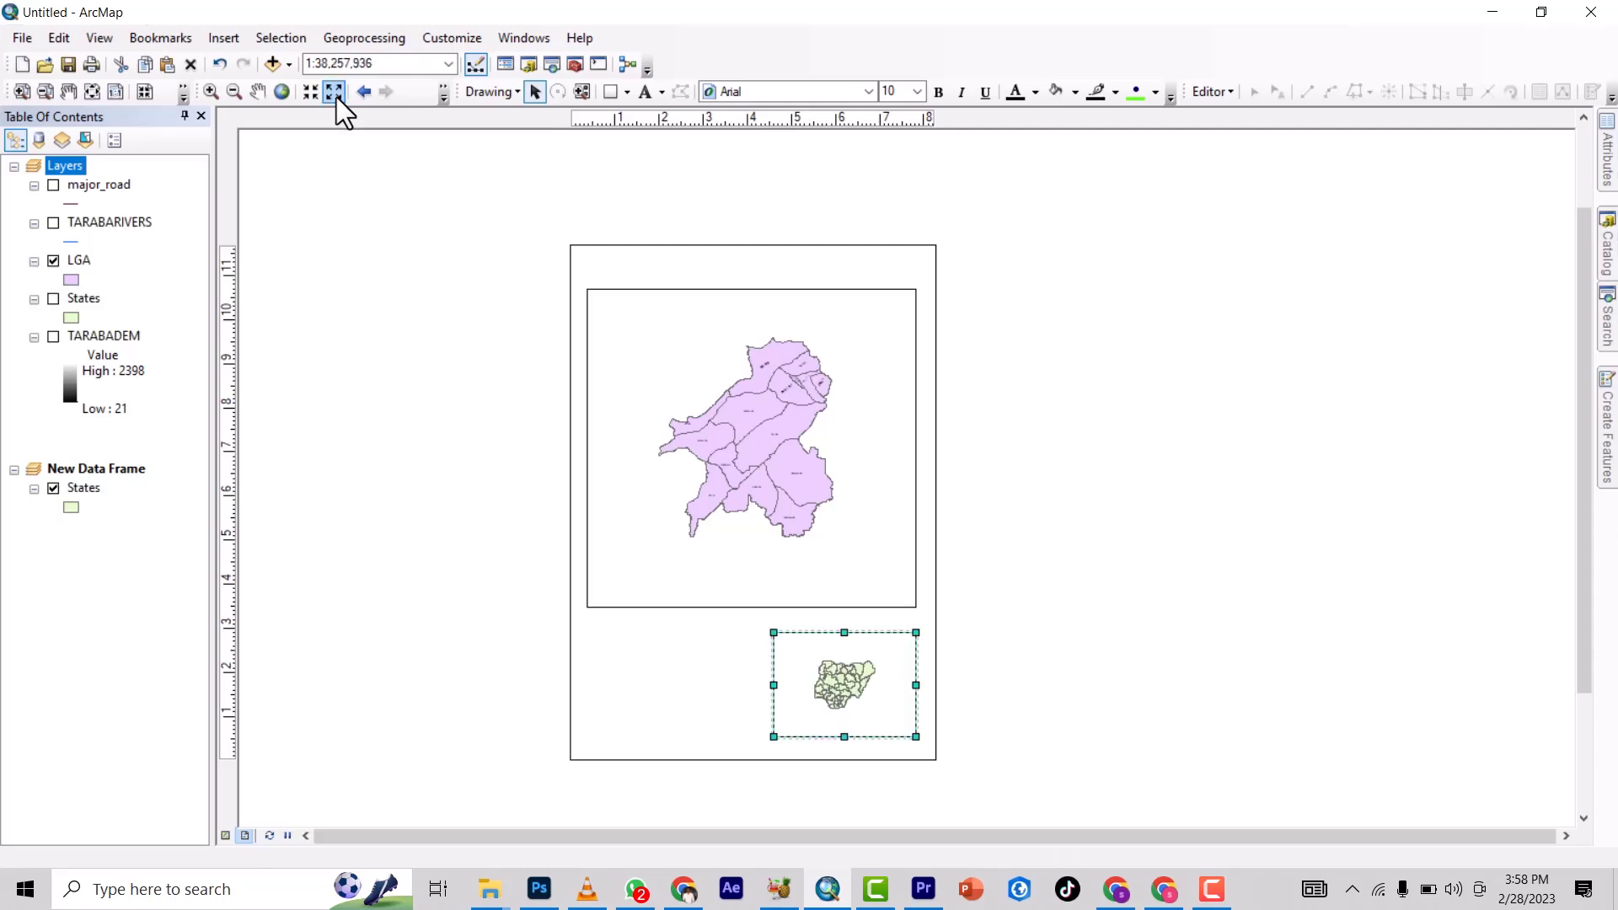
left_click(312, 98)
left_click(312, 97)
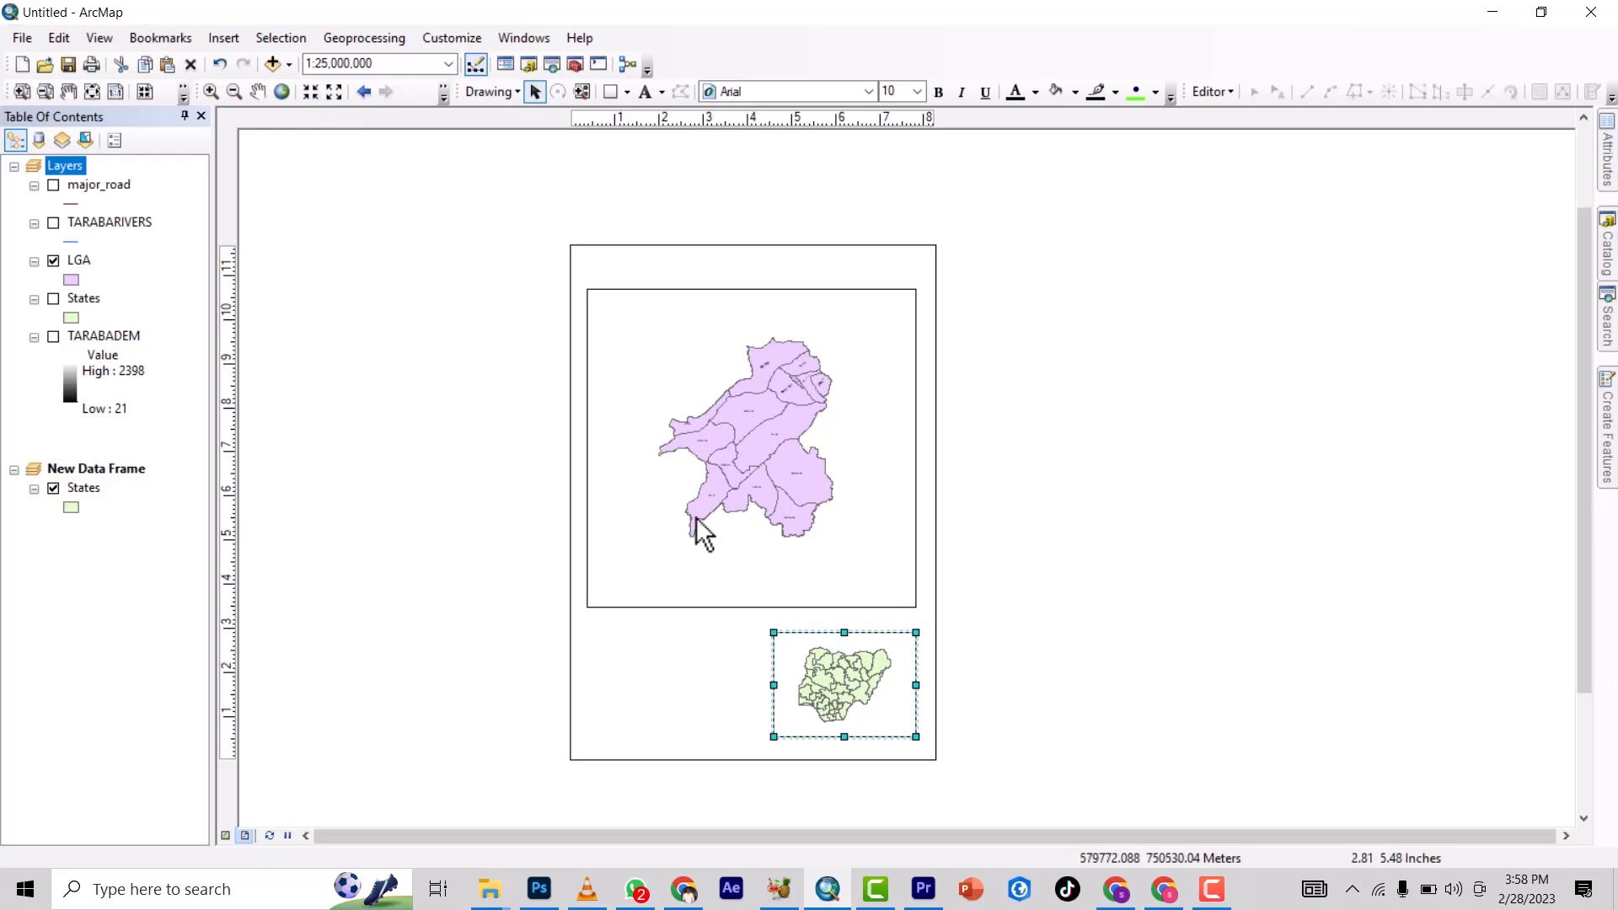
Step: Insert a map title with the placeholder text "fgggg" and place it above the main LGA data frame
left_click(831, 410)
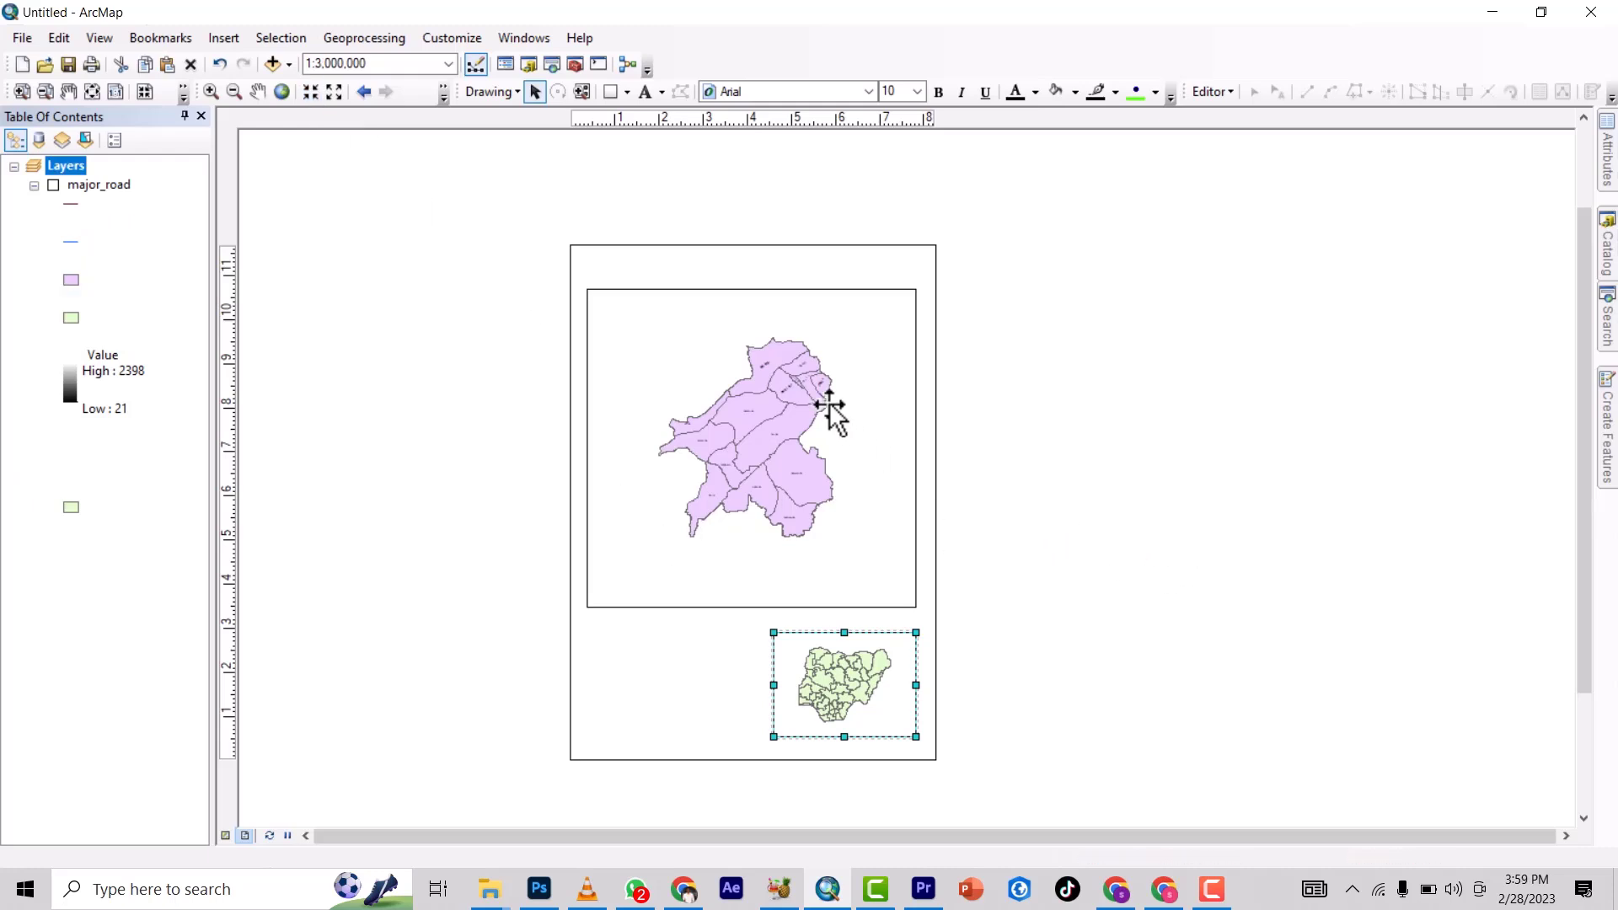
left_click(222, 38)
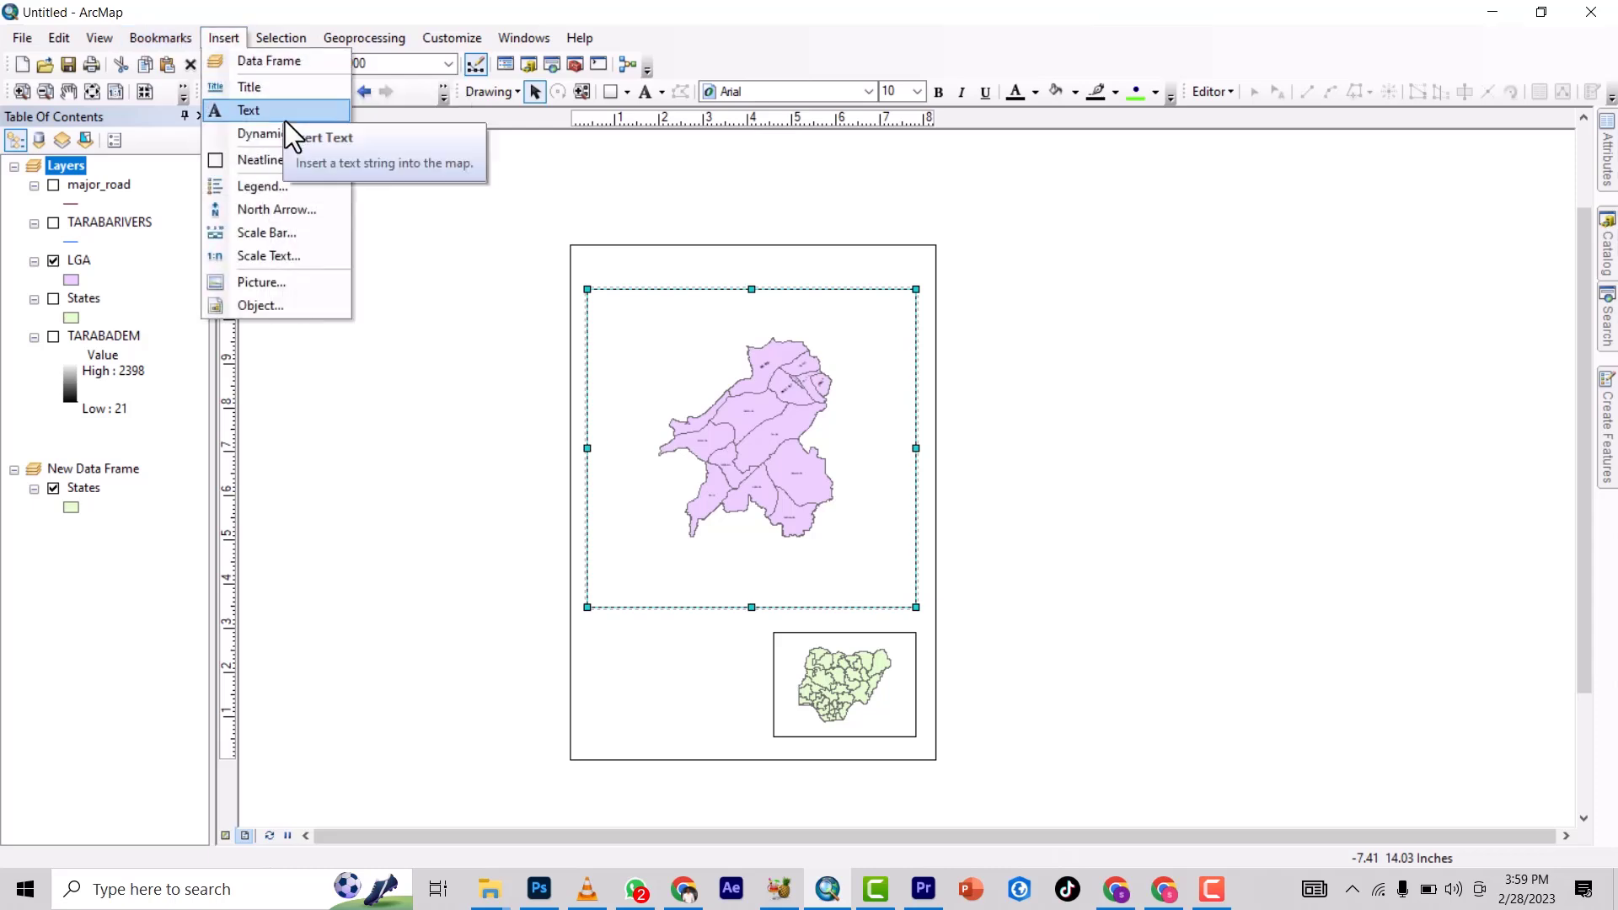
left_click(252, 88)
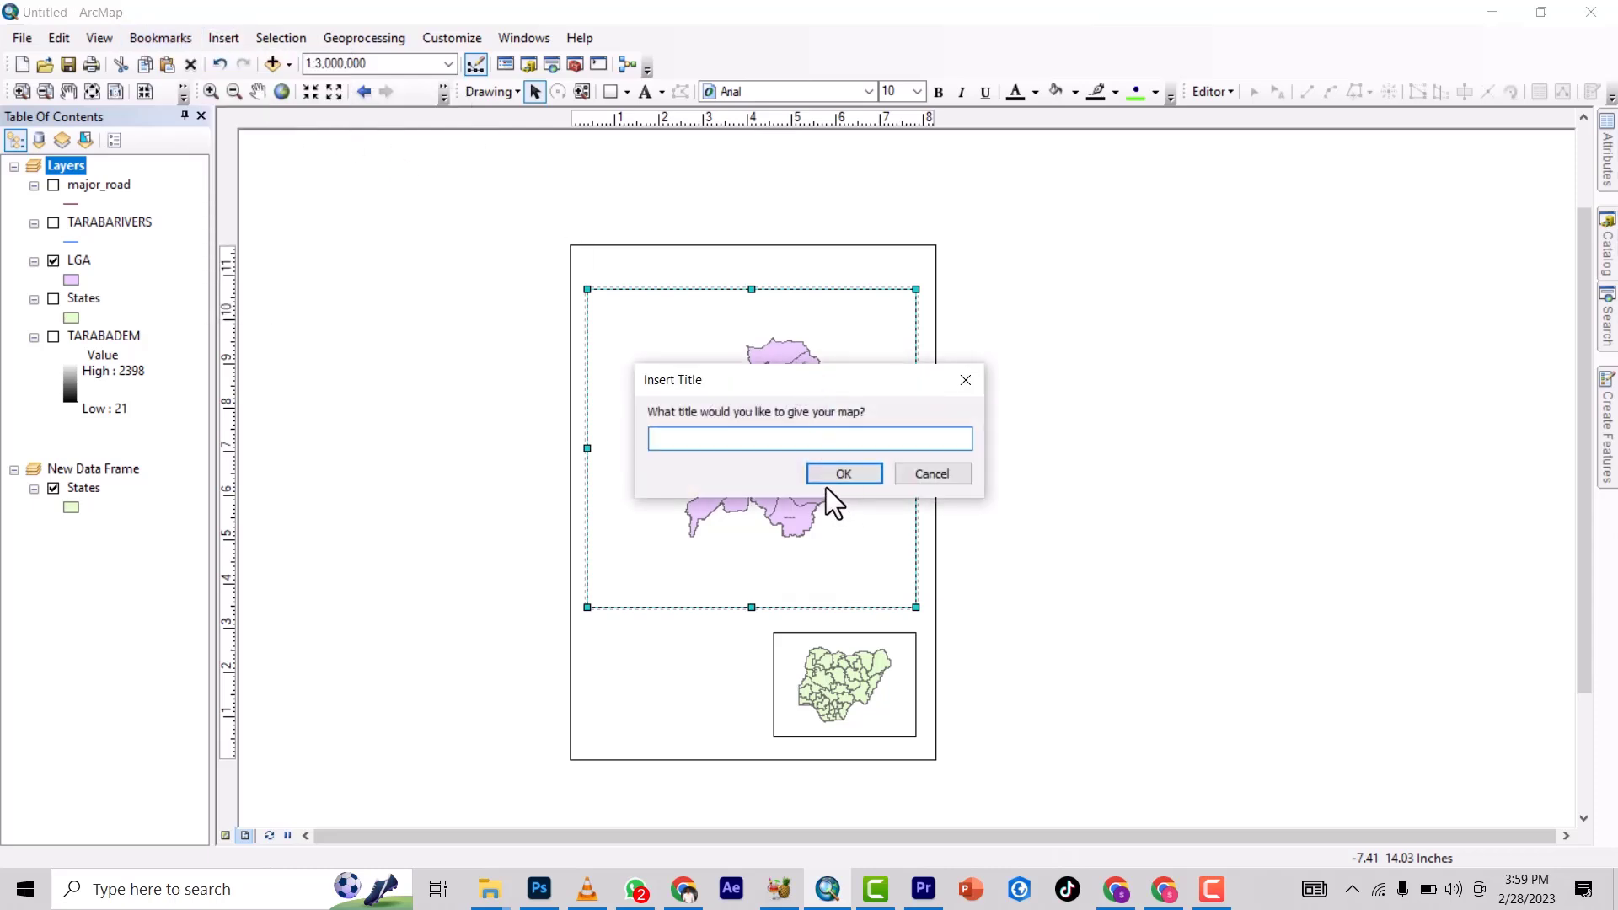
type("fgggg")
left_click(843, 473)
left_click_drag(900, 219, 671, 269)
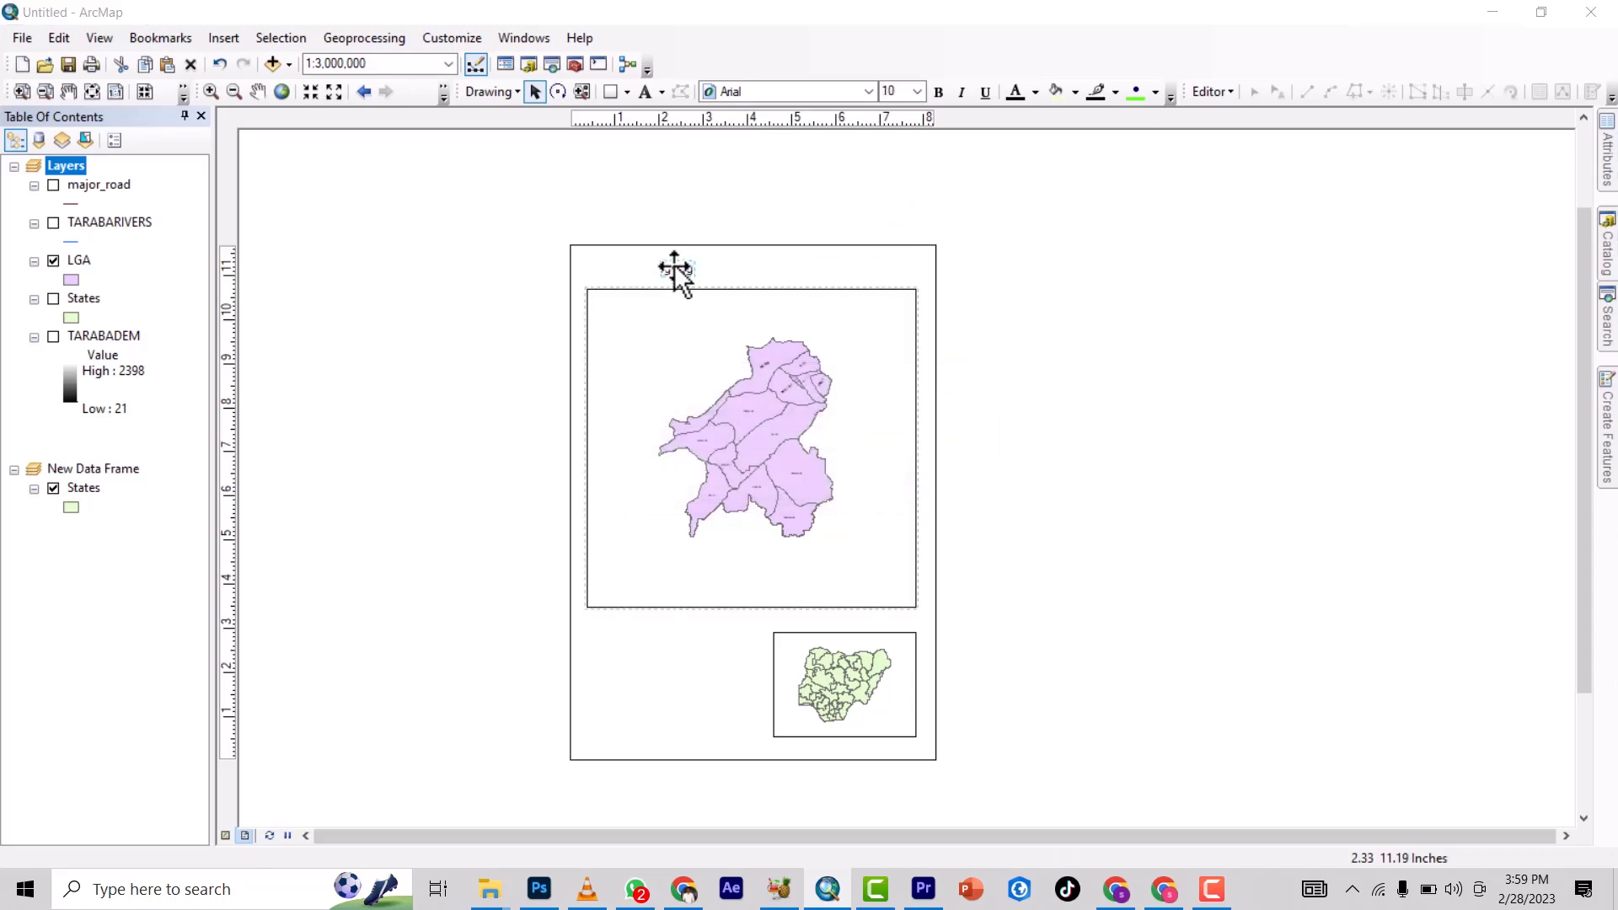
Step: Replace the title element's text with "STUDY AREA MAP"
double_click(674, 268)
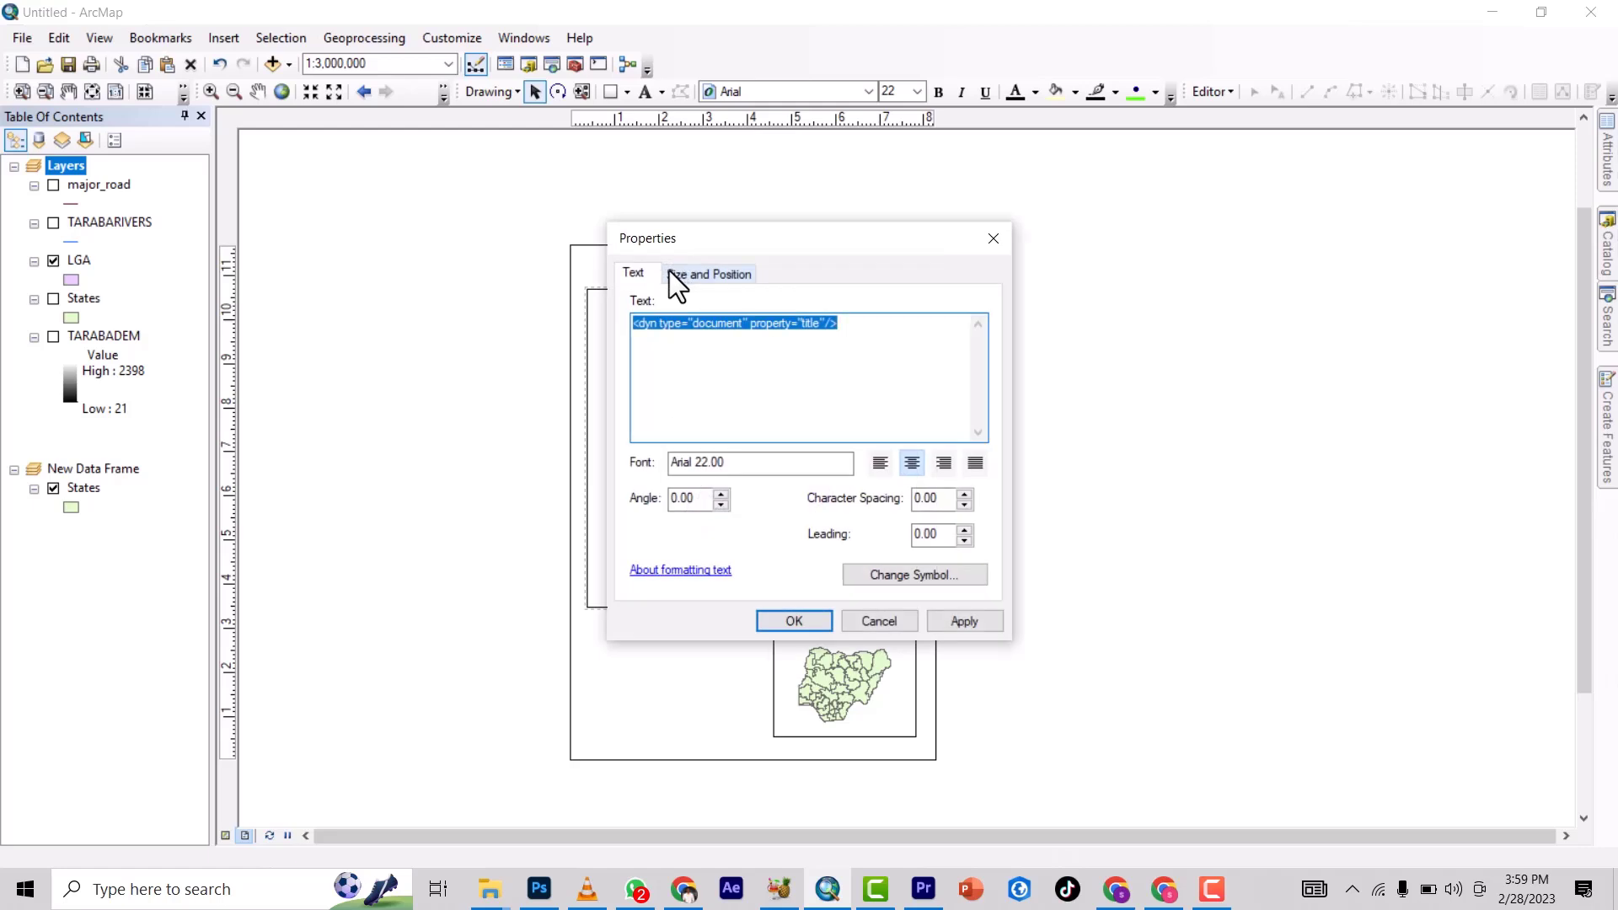
type("s")
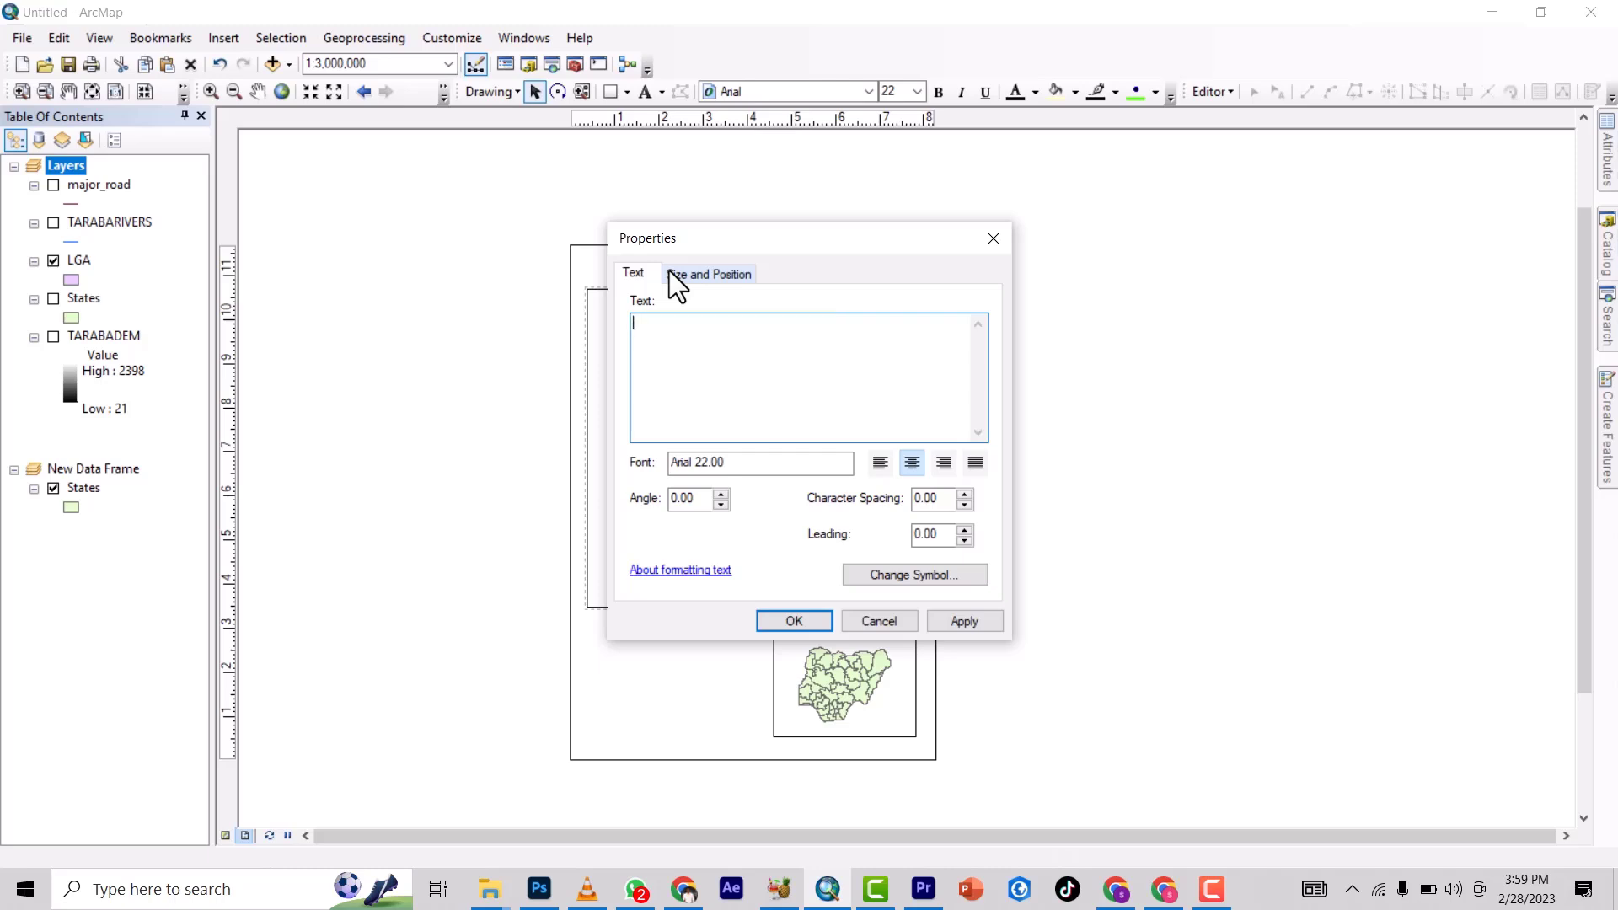
type("STUDY AREA MAP")
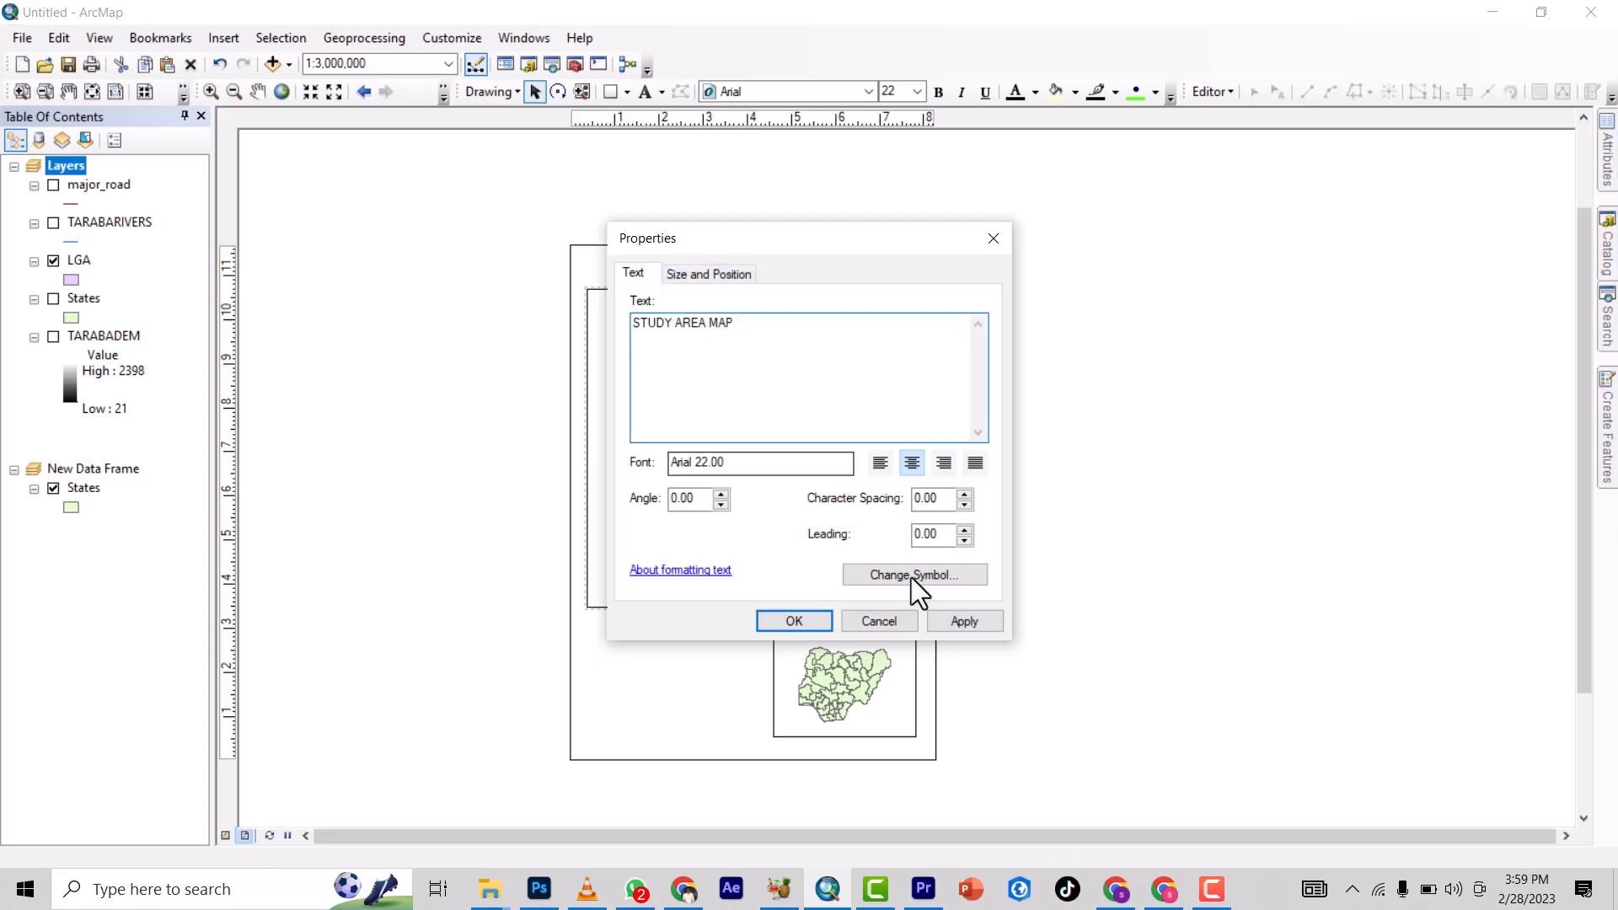
Step: Make the map title bold and move it towards the middle of the space above the main data frame
left_click(868, 574)
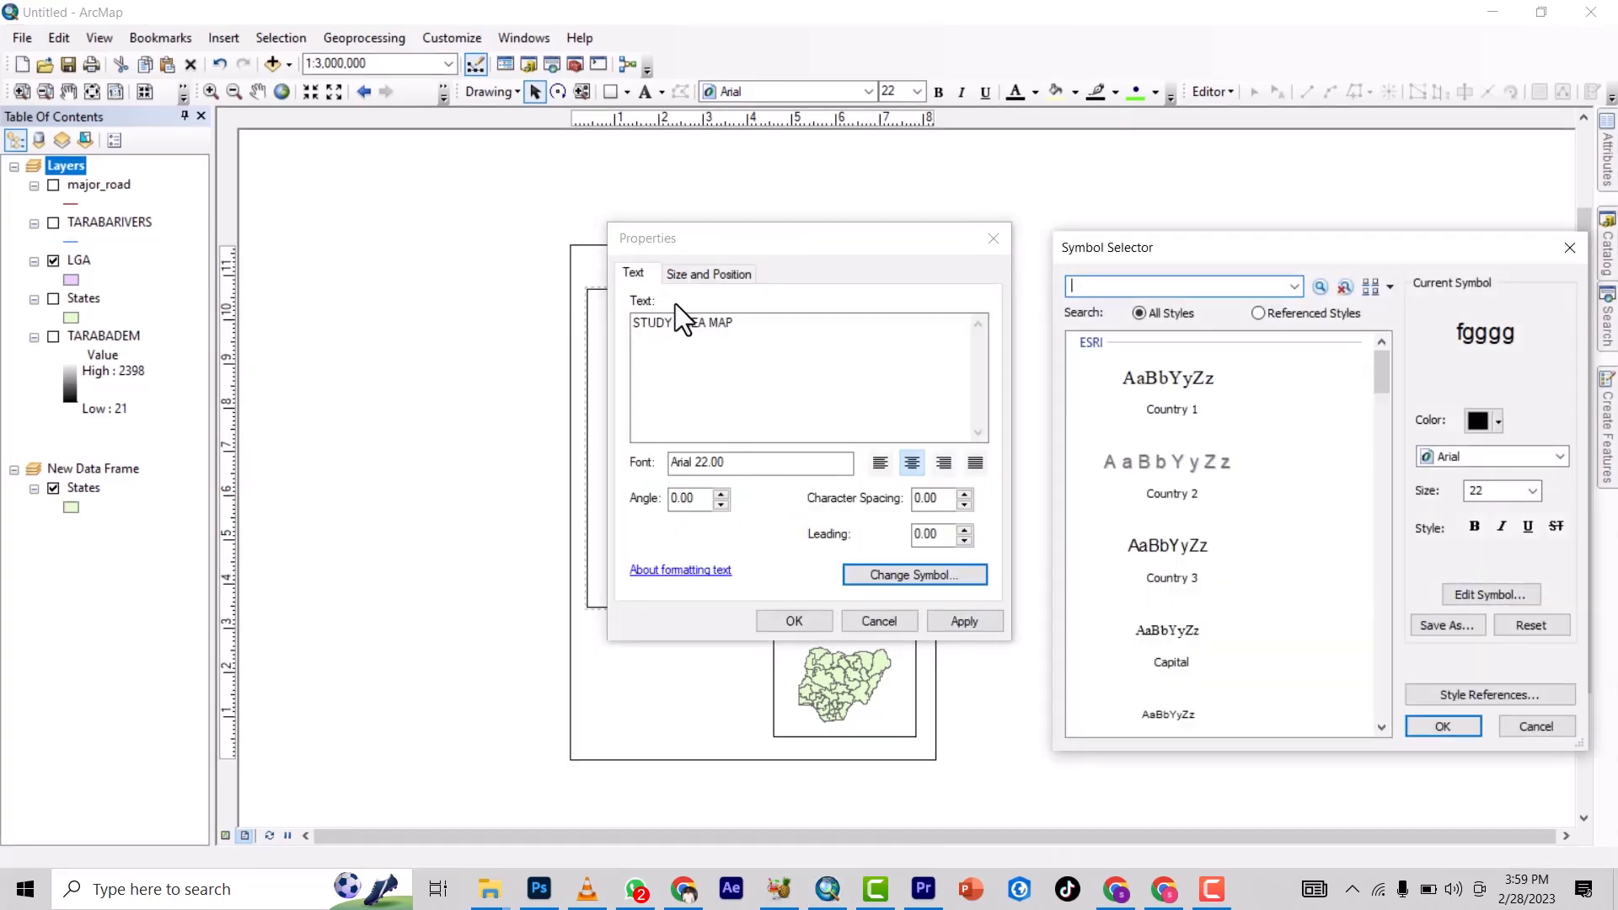
left_click(1475, 527)
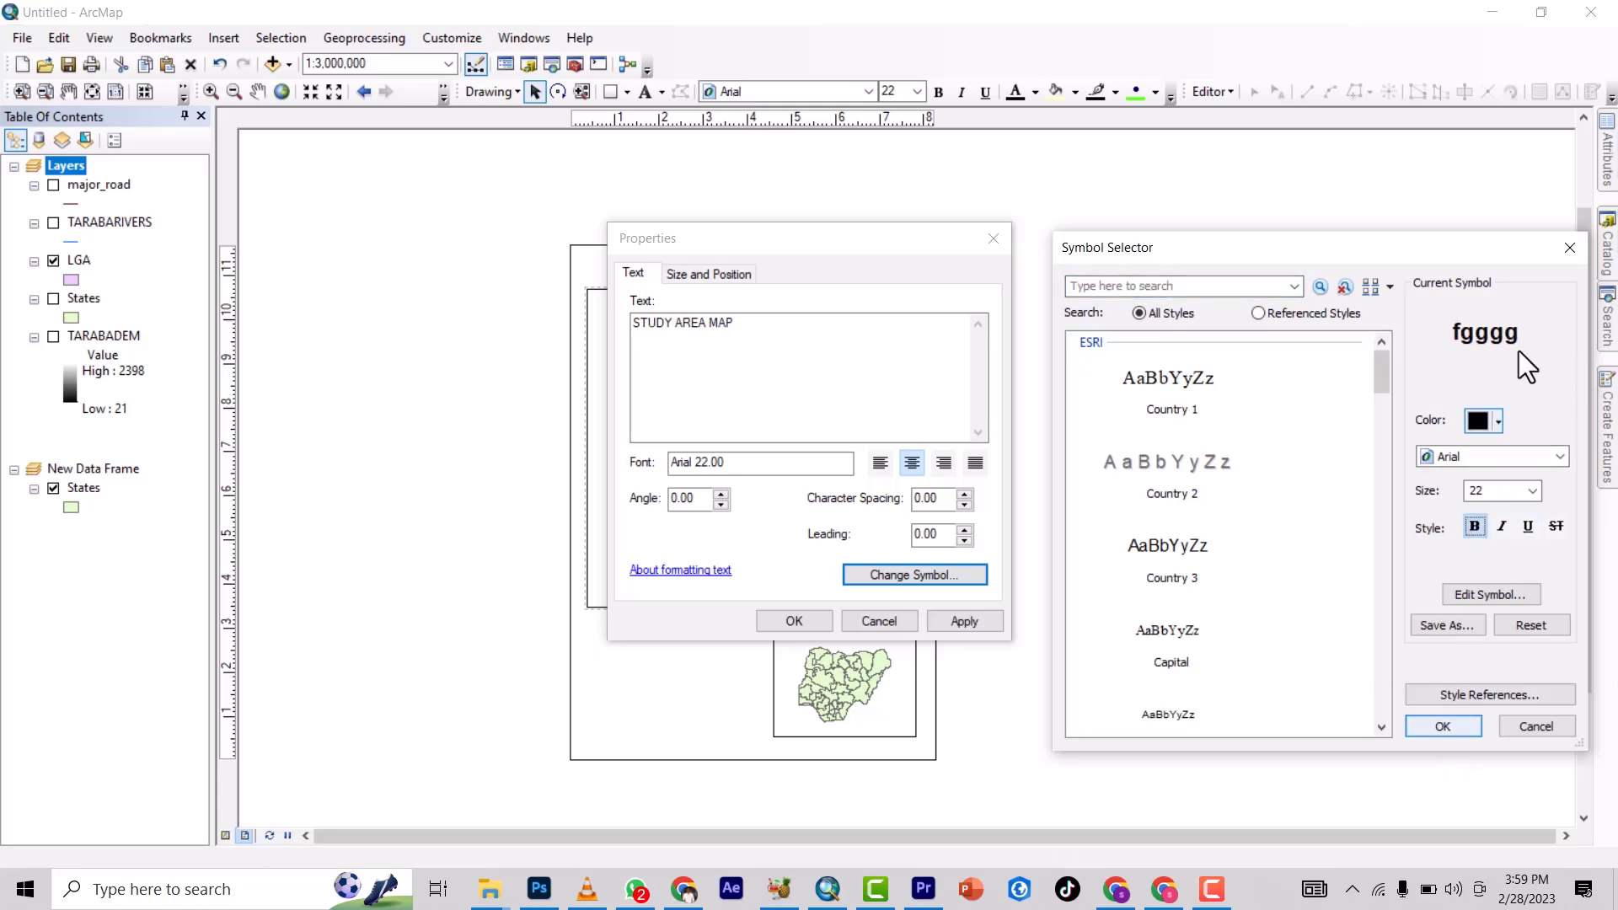
left_click(1443, 726)
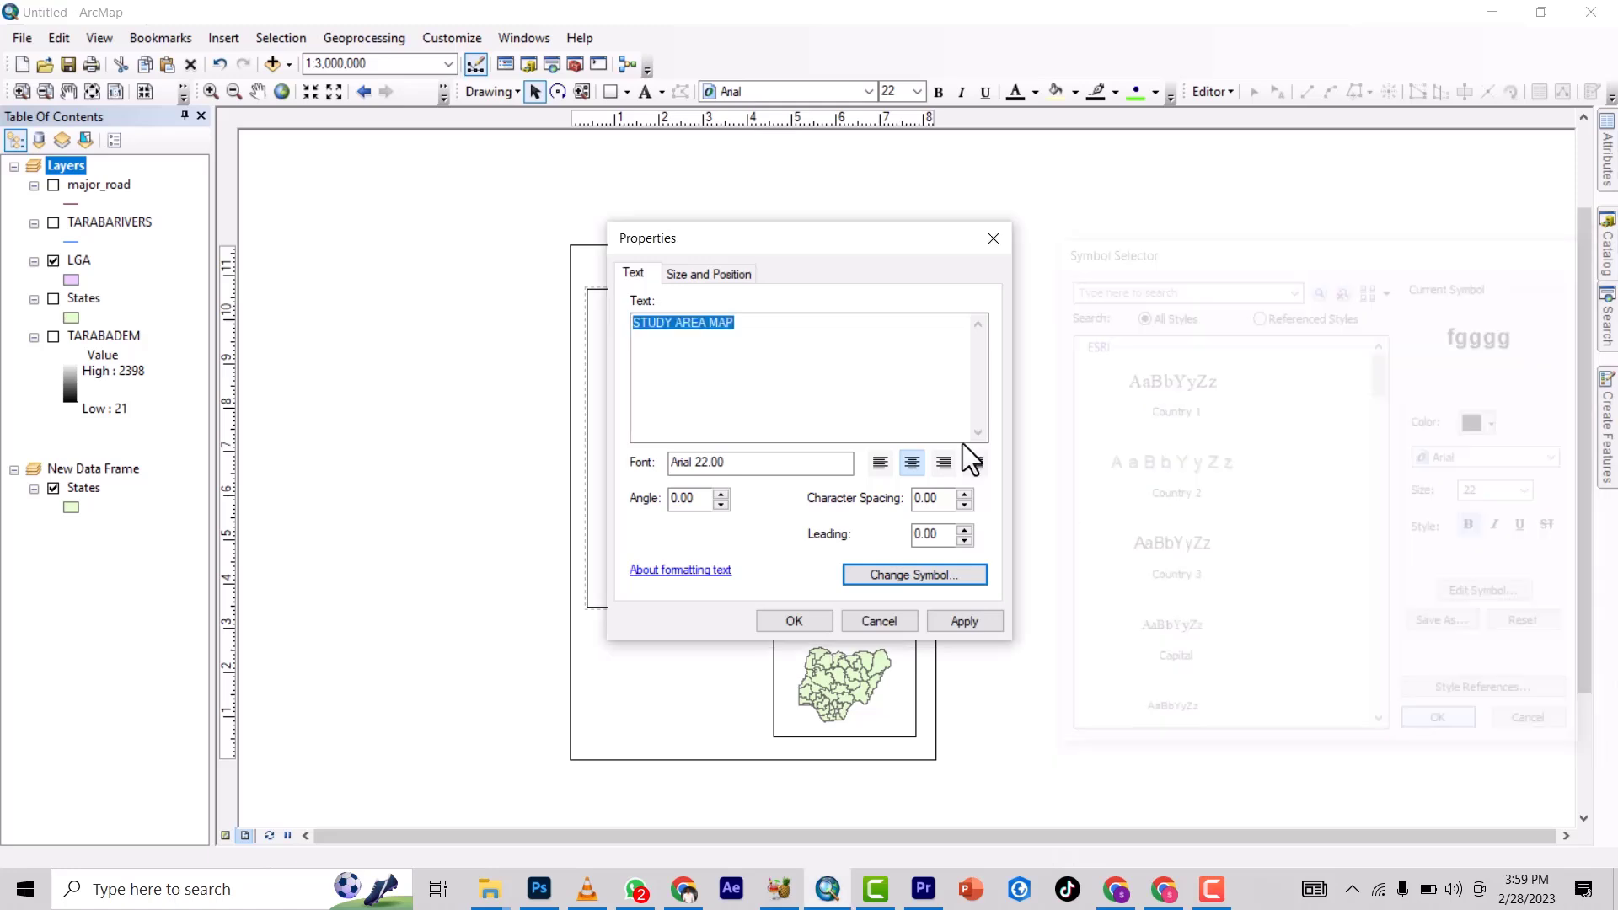
left_click(787, 615)
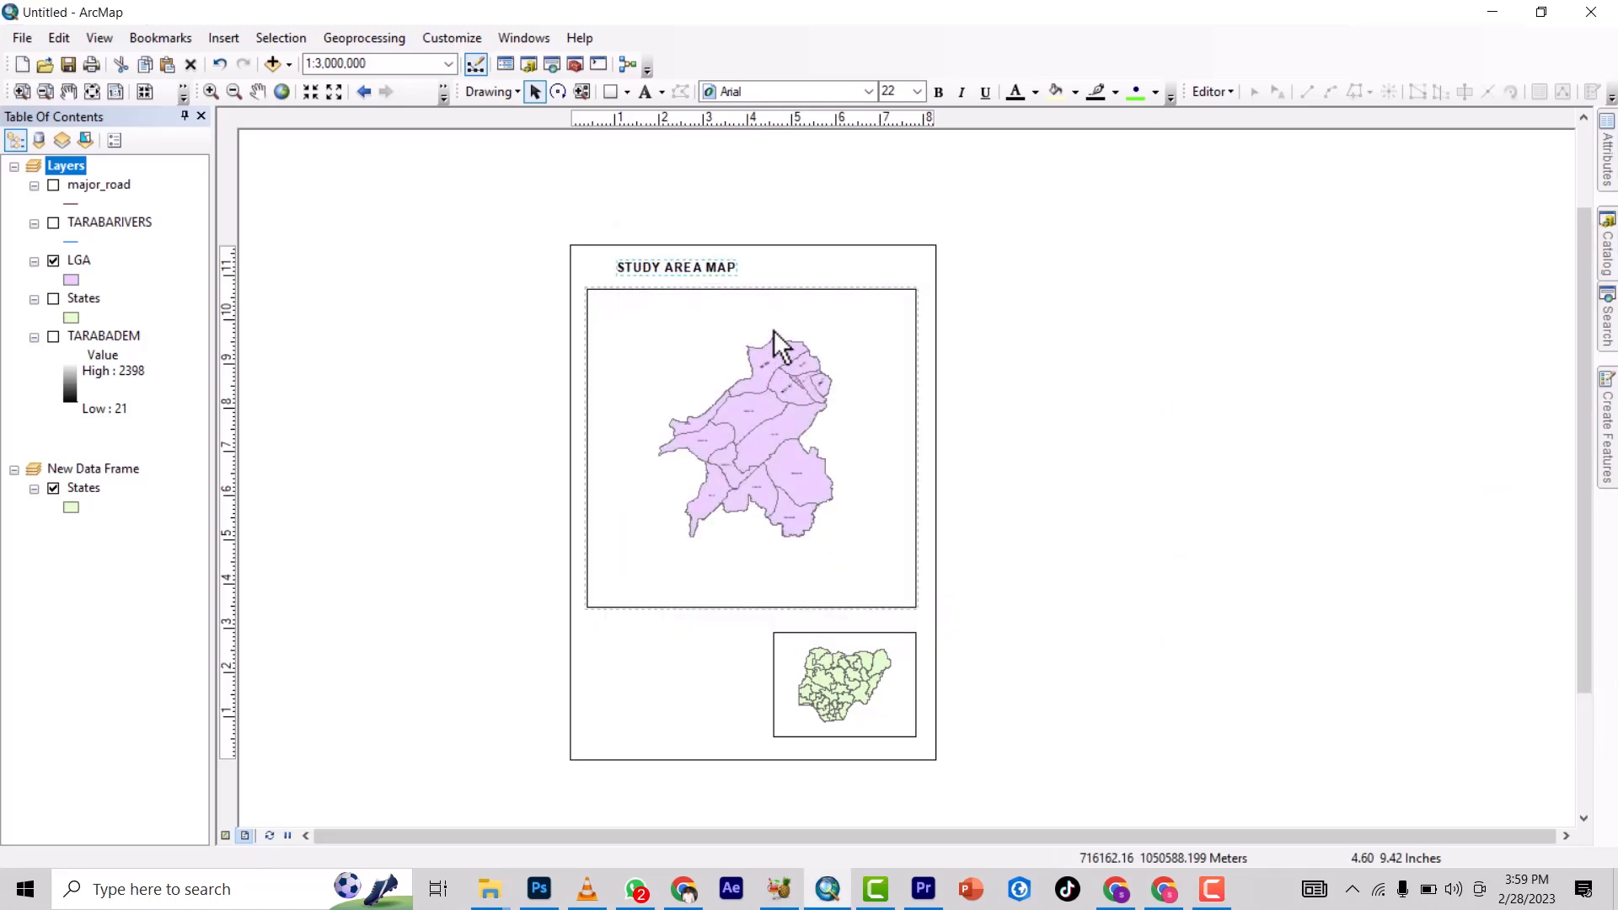
left_click_drag(711, 266, 769, 261)
Step: Insert an ESRI North 7 north arrow for the main LGA data frame and place it in the frame's lower-right corner
left_click(786, 382)
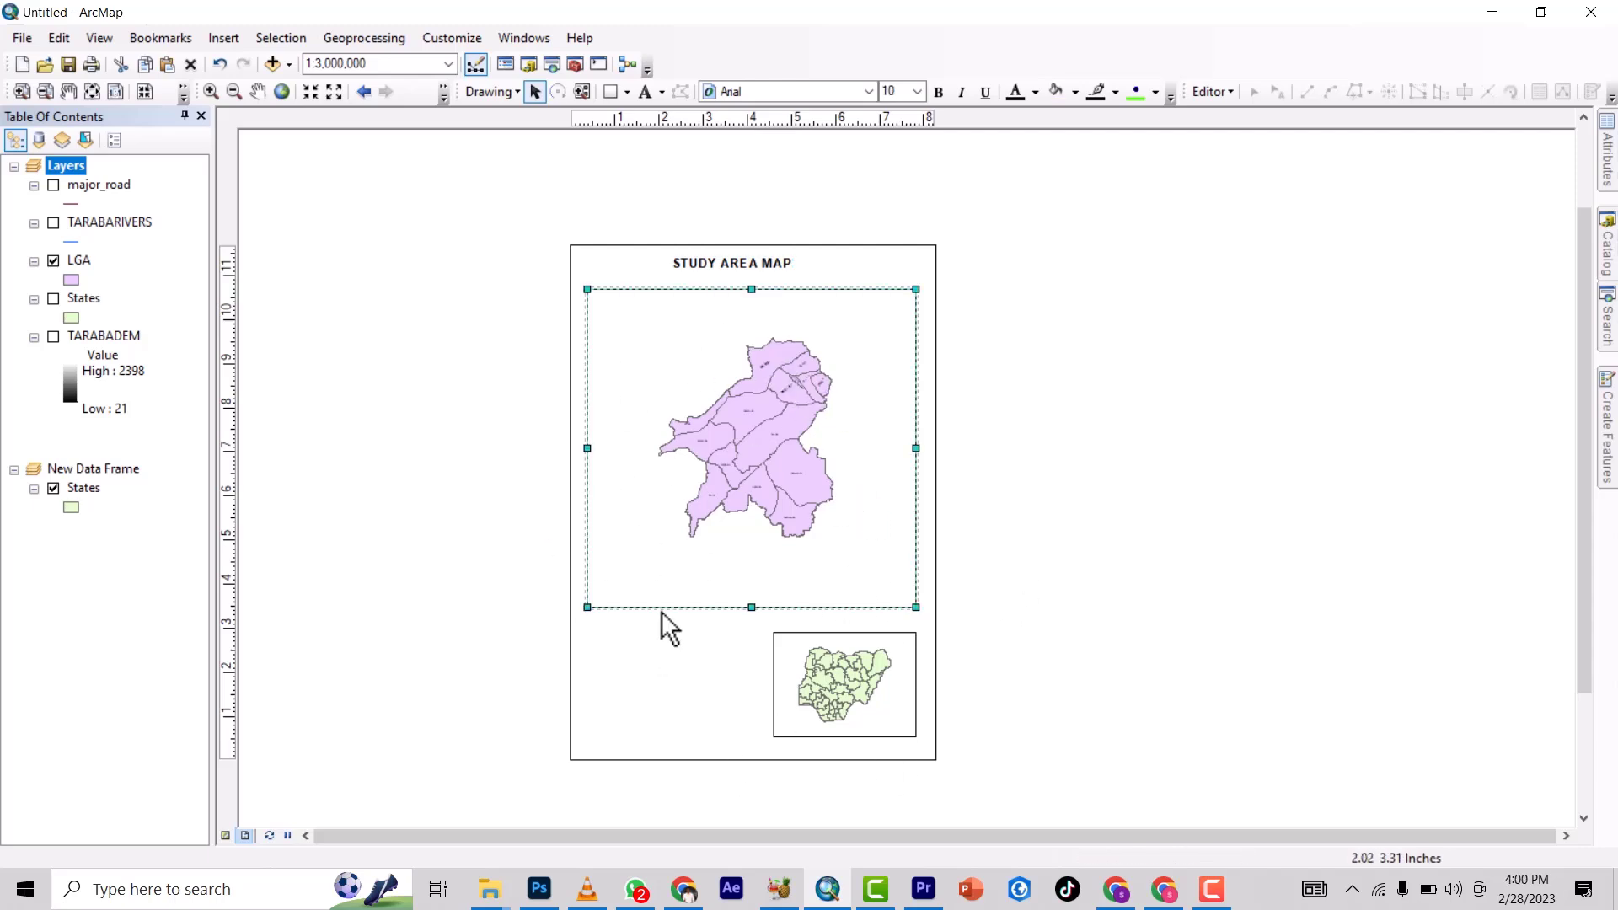
left_click(229, 39)
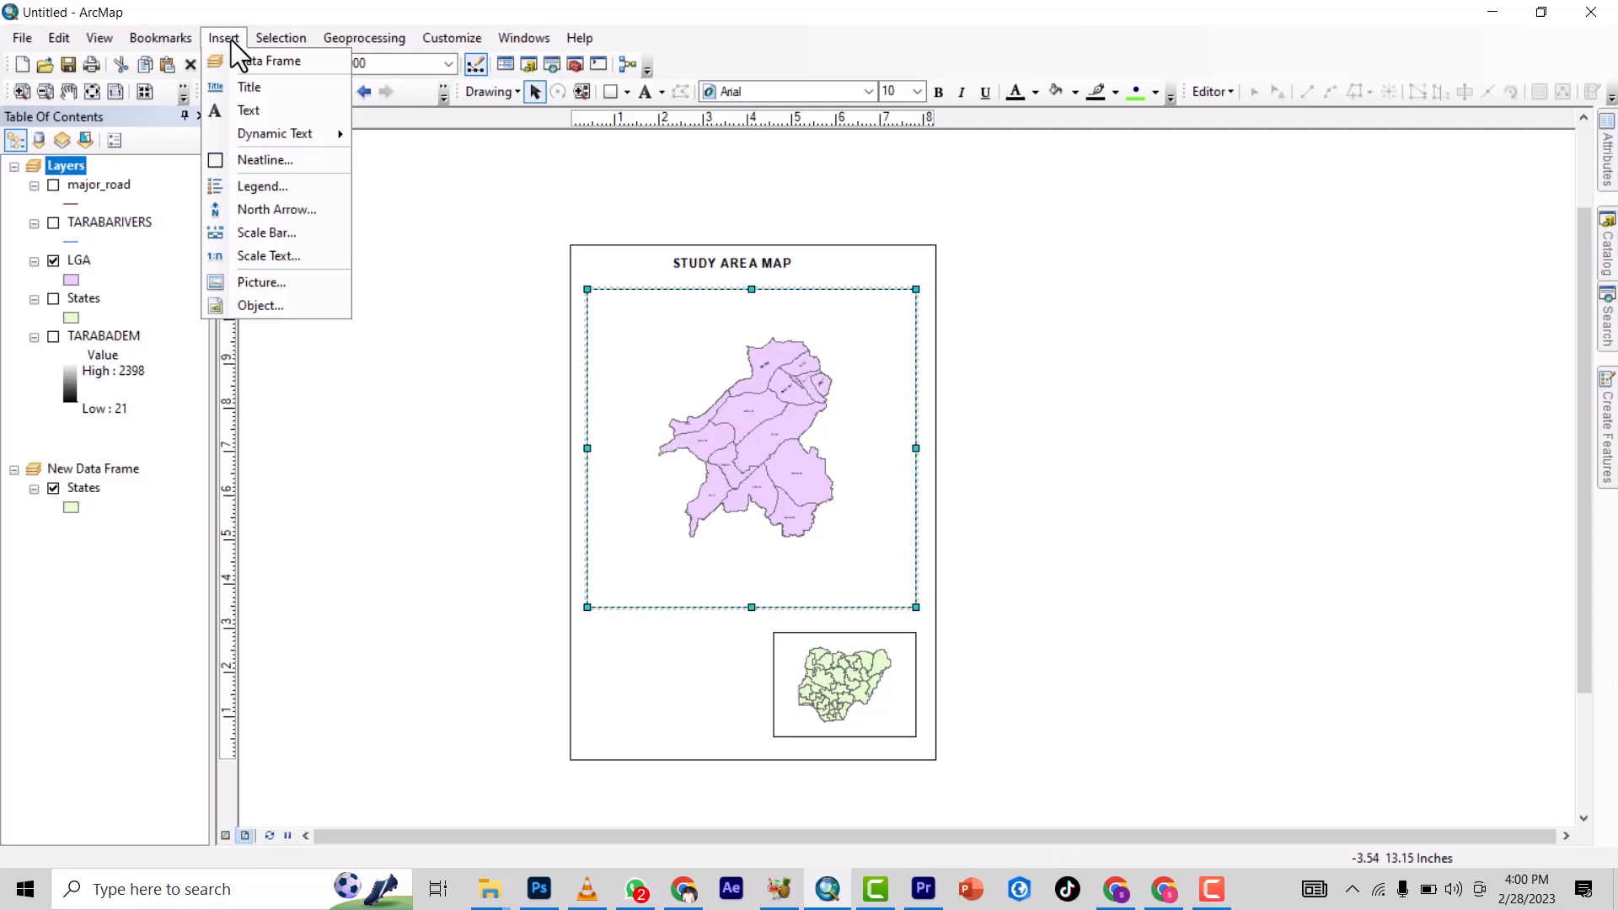
left_click(293, 209)
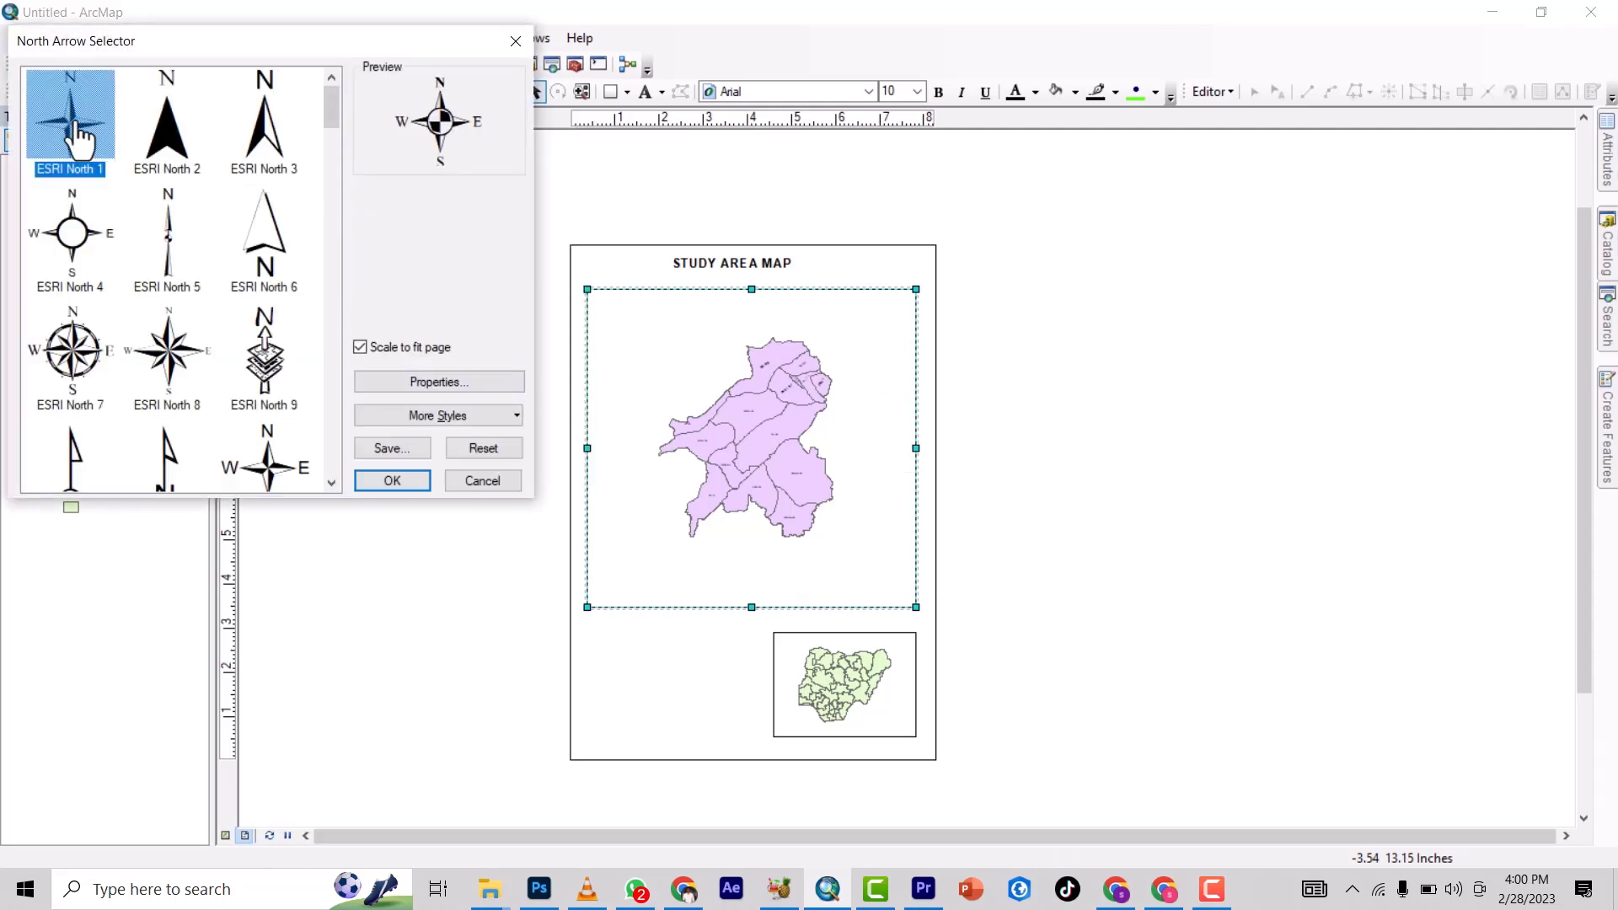
left_click(93, 350)
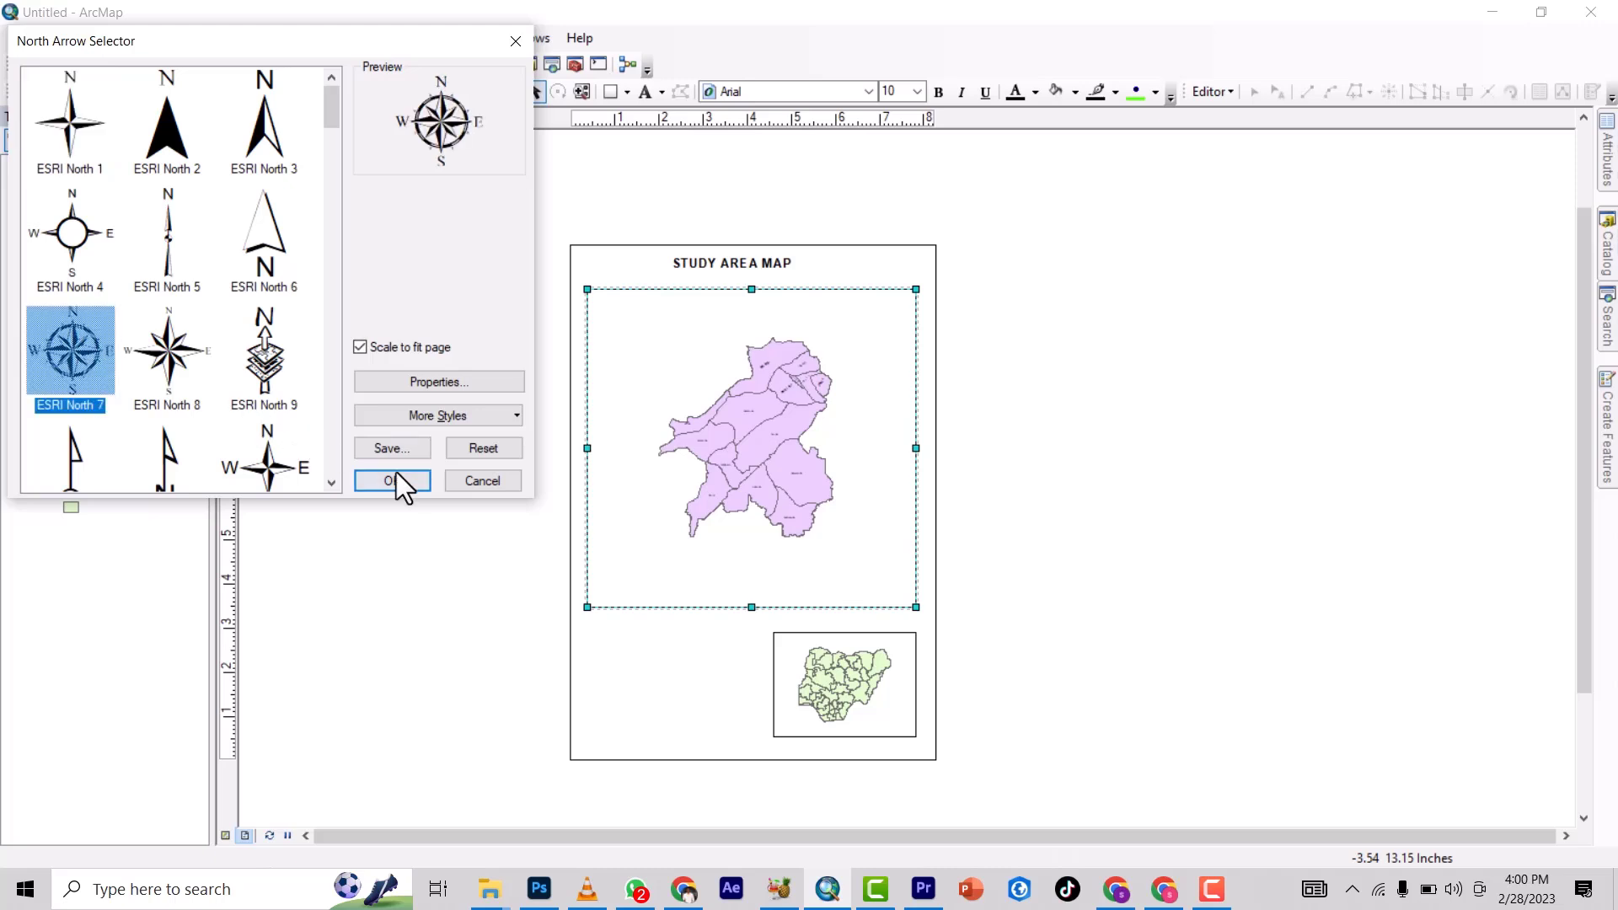
left_click(393, 479)
left_click_drag(766, 542, 805, 545)
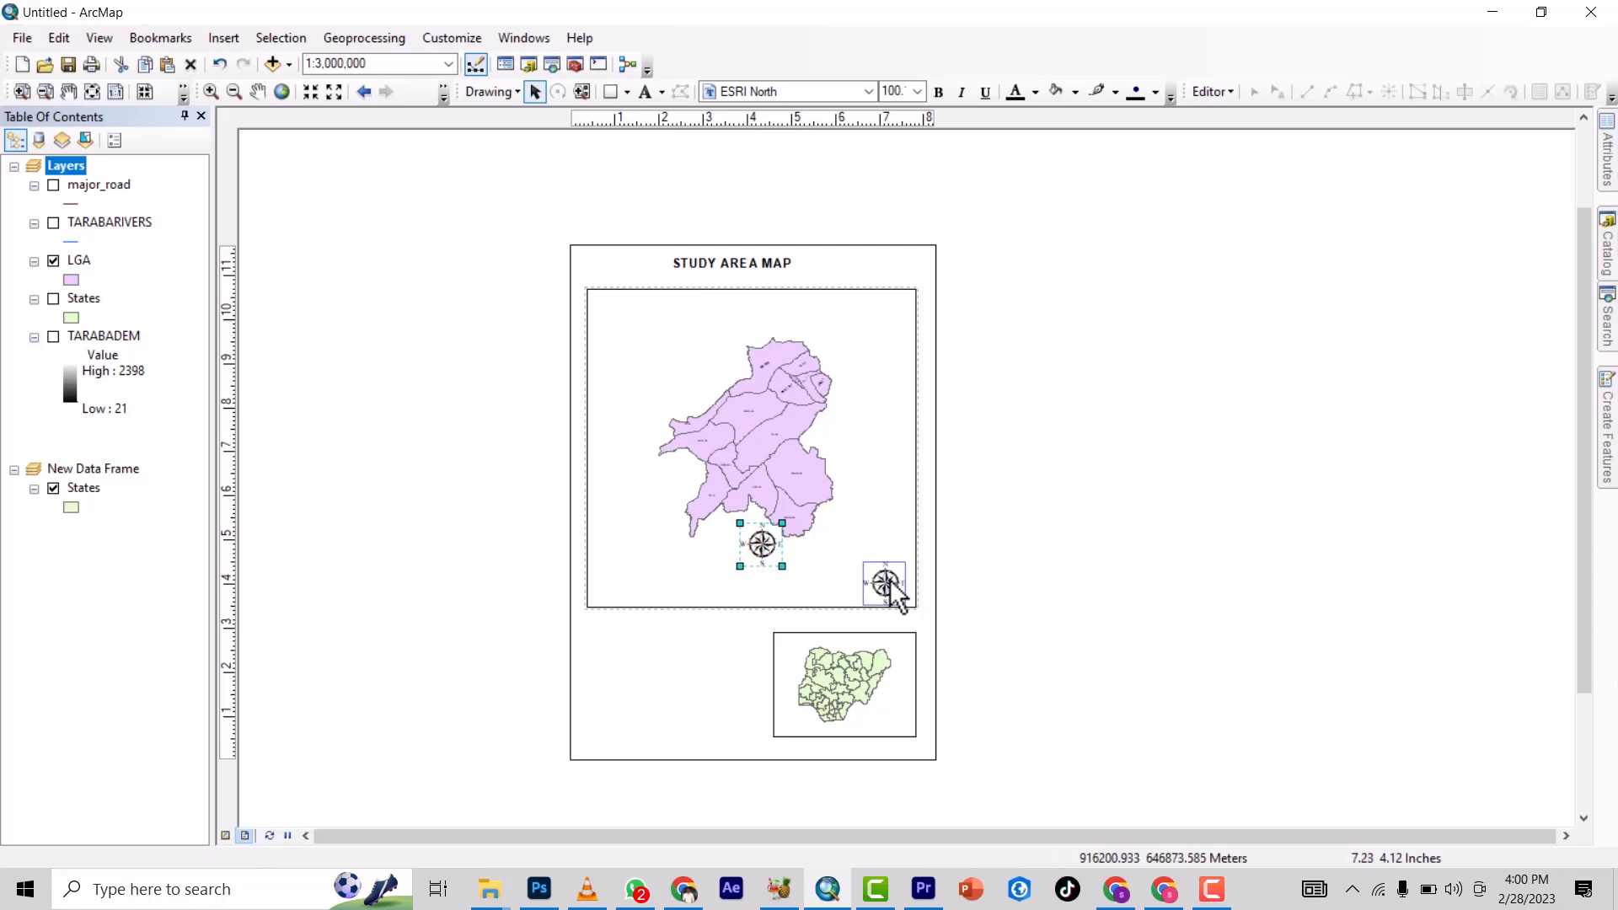
mouse_move(891, 583)
left_mouse_down()
mouse_move(876, 339)
mouse_move(896, 636)
mouse_move(613, 639)
mouse_move(908, 625)
mouse_move(896, 579)
left_mouse_up()
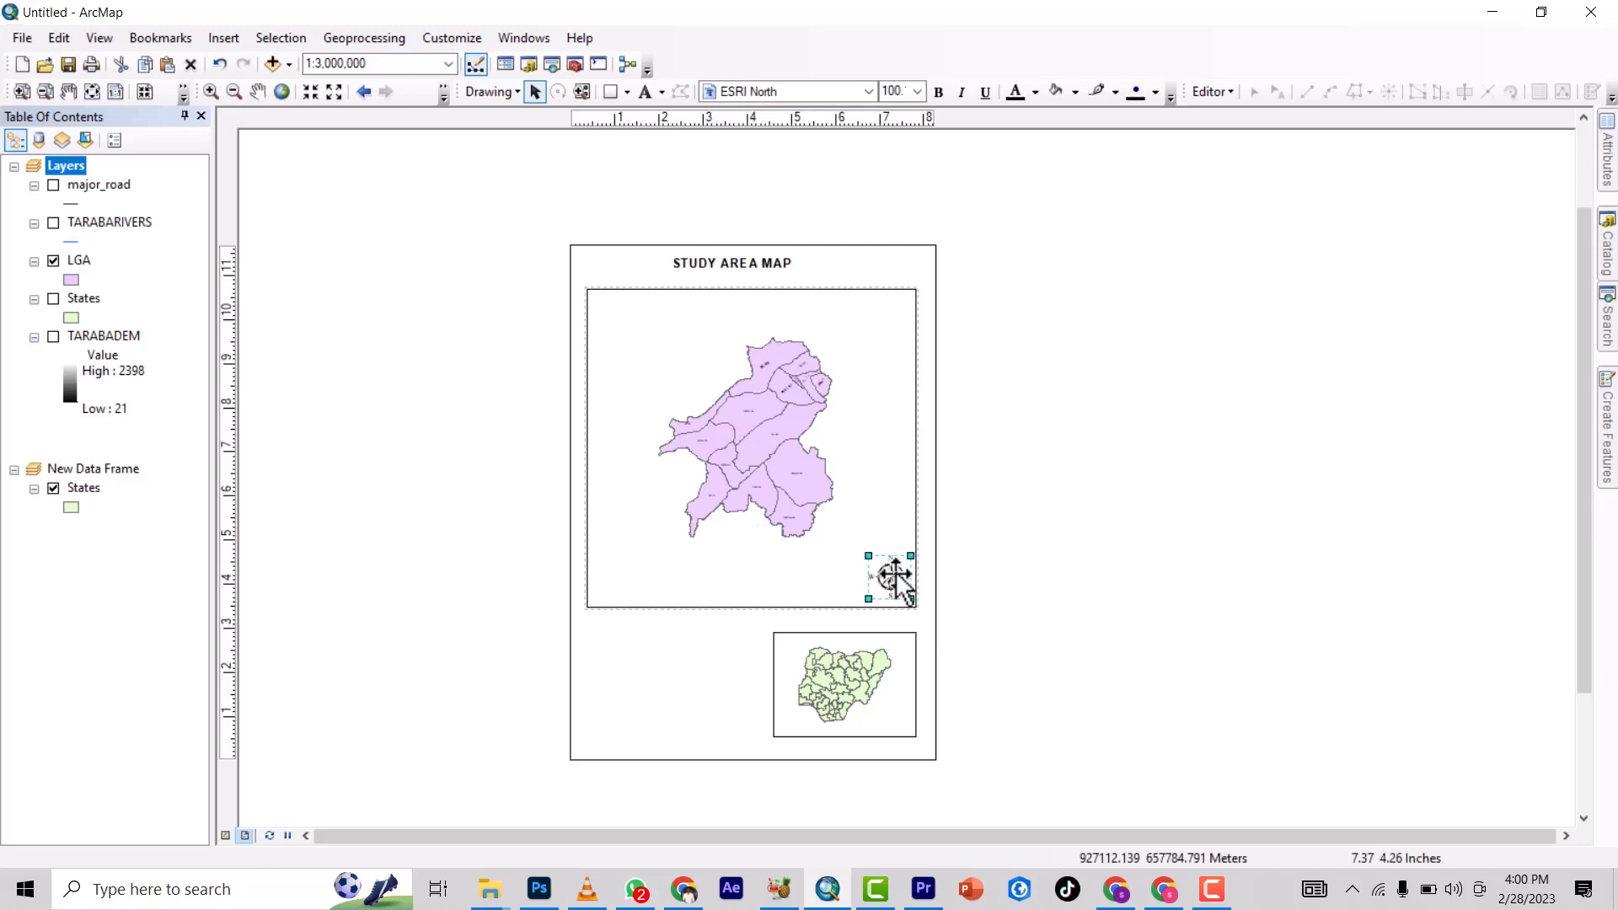
Step: Insert an ESRI North 1 north arrow for the Nigeria states frame and place it in that frame's lower-right corner
left_click(851, 674)
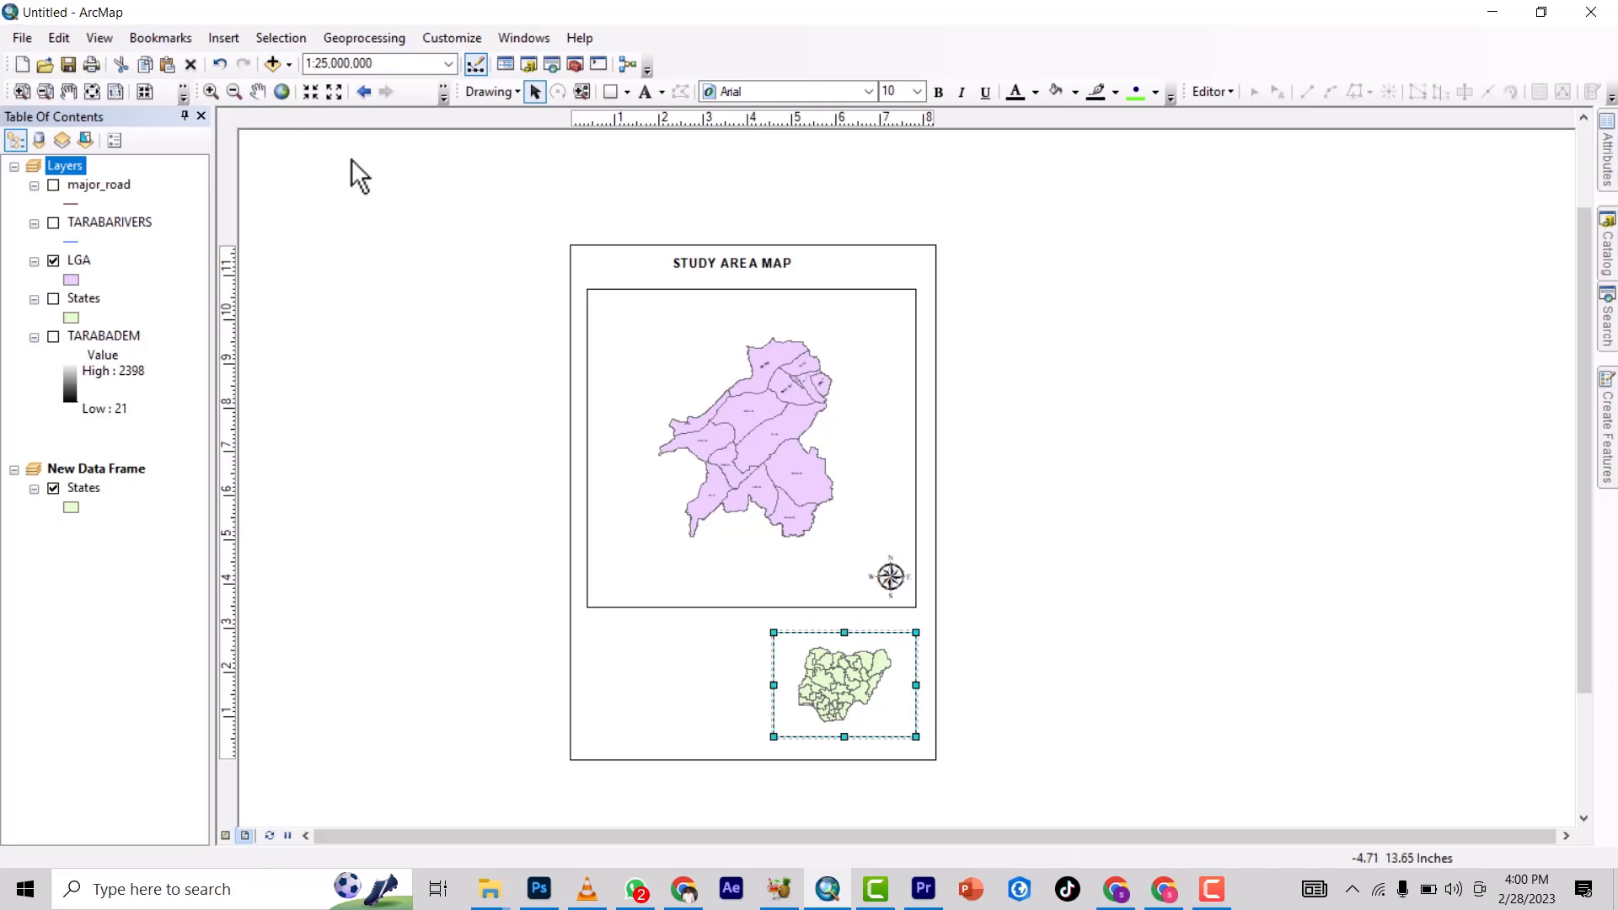
left_click(219, 39)
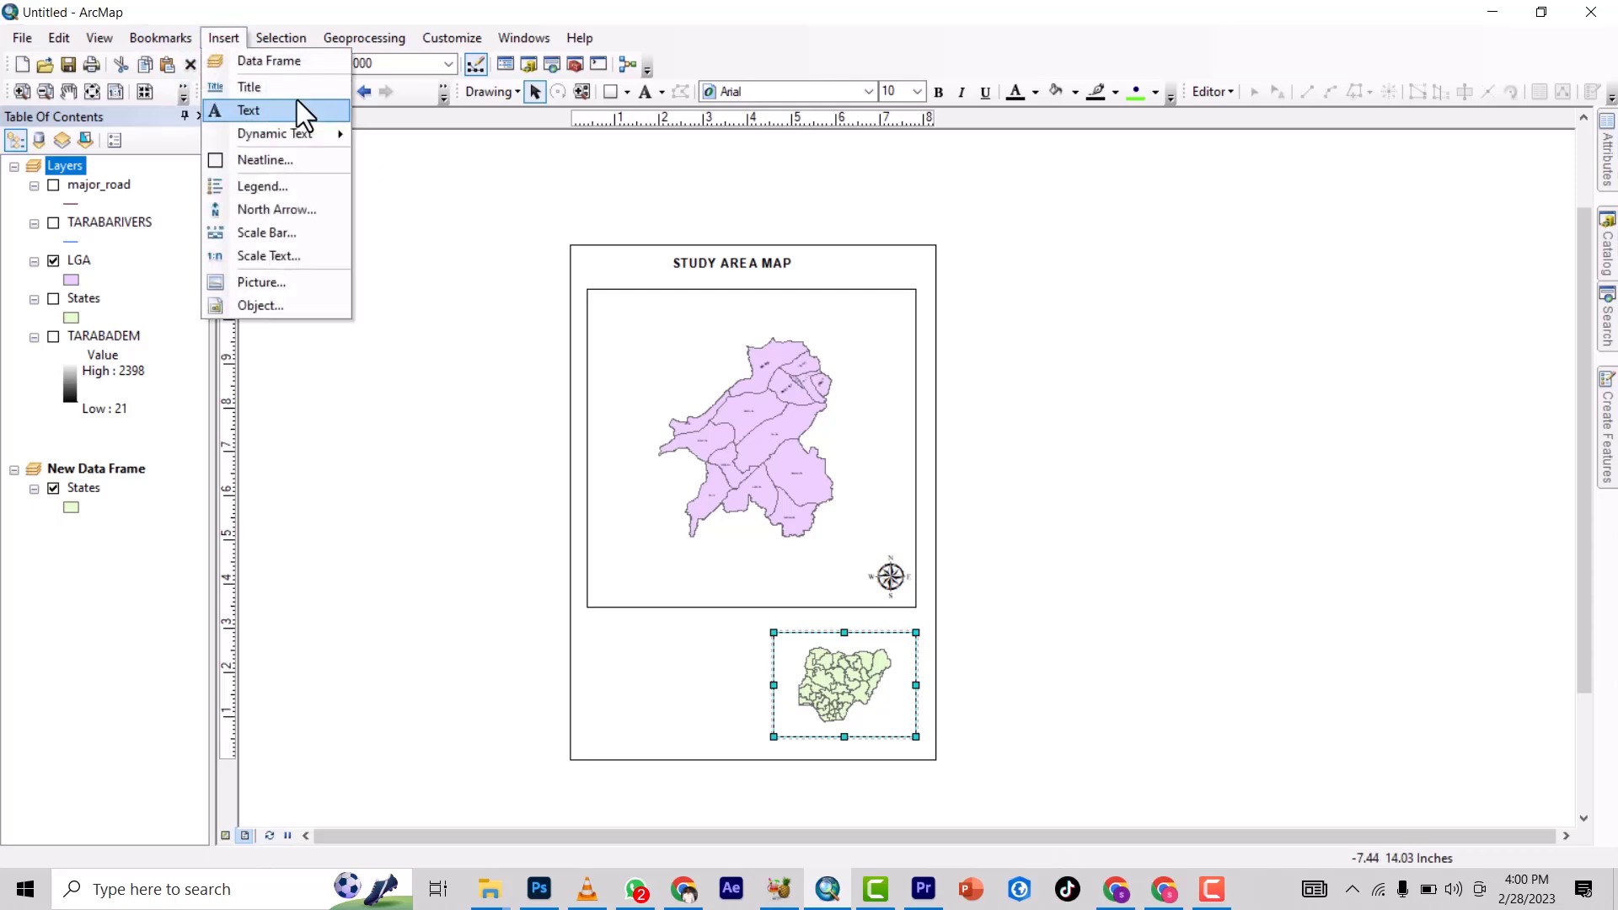
left_click(275, 210)
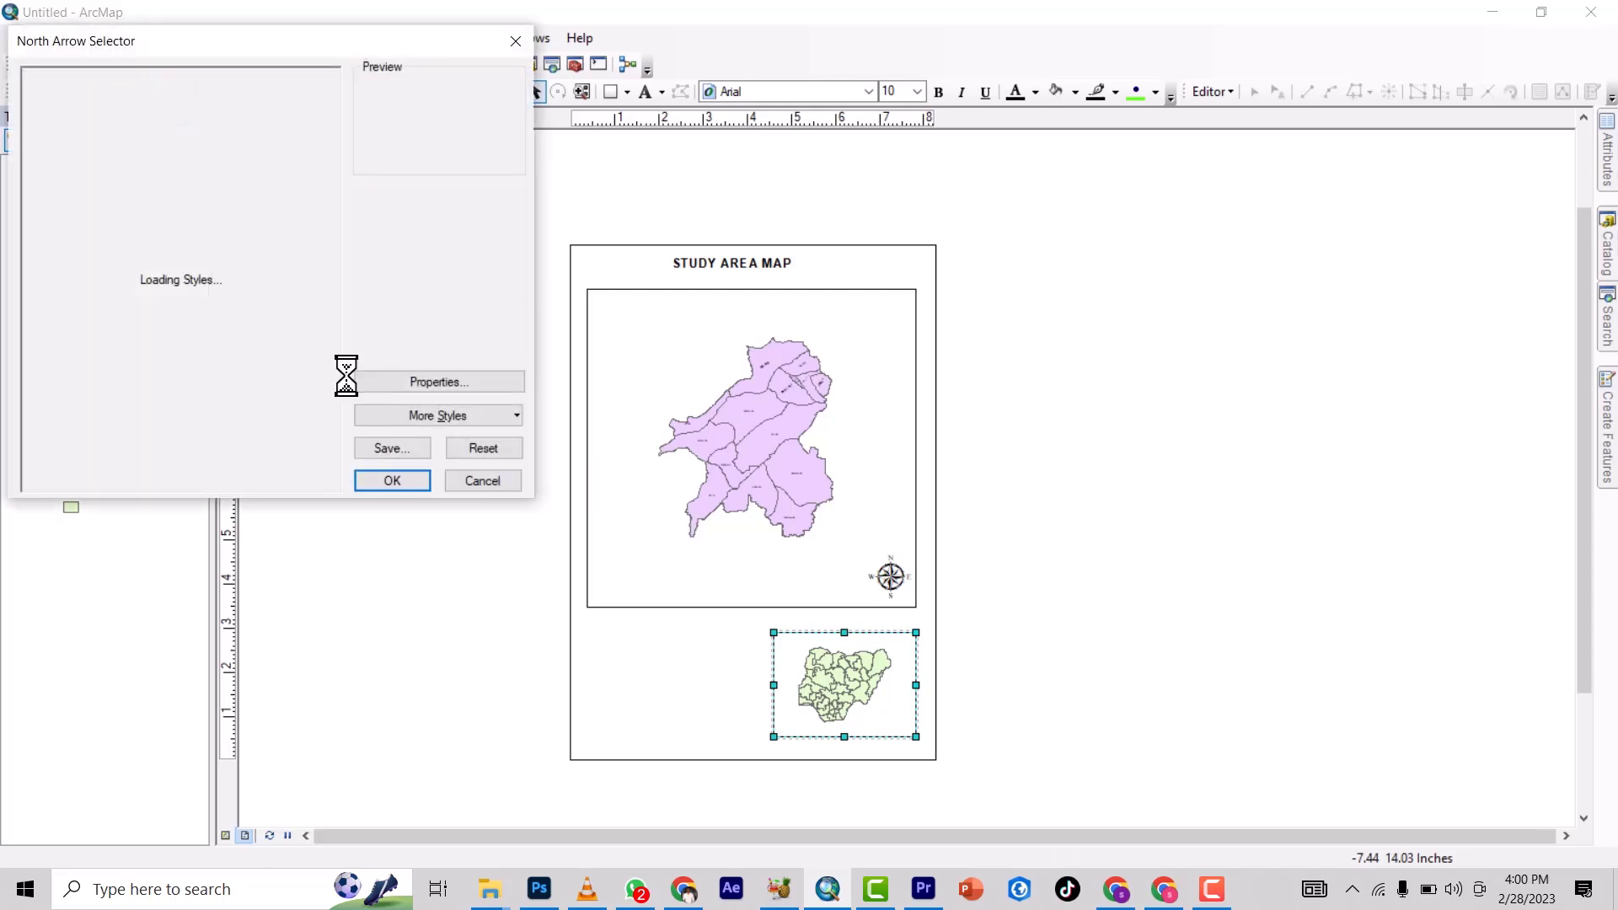
left_click(84, 158)
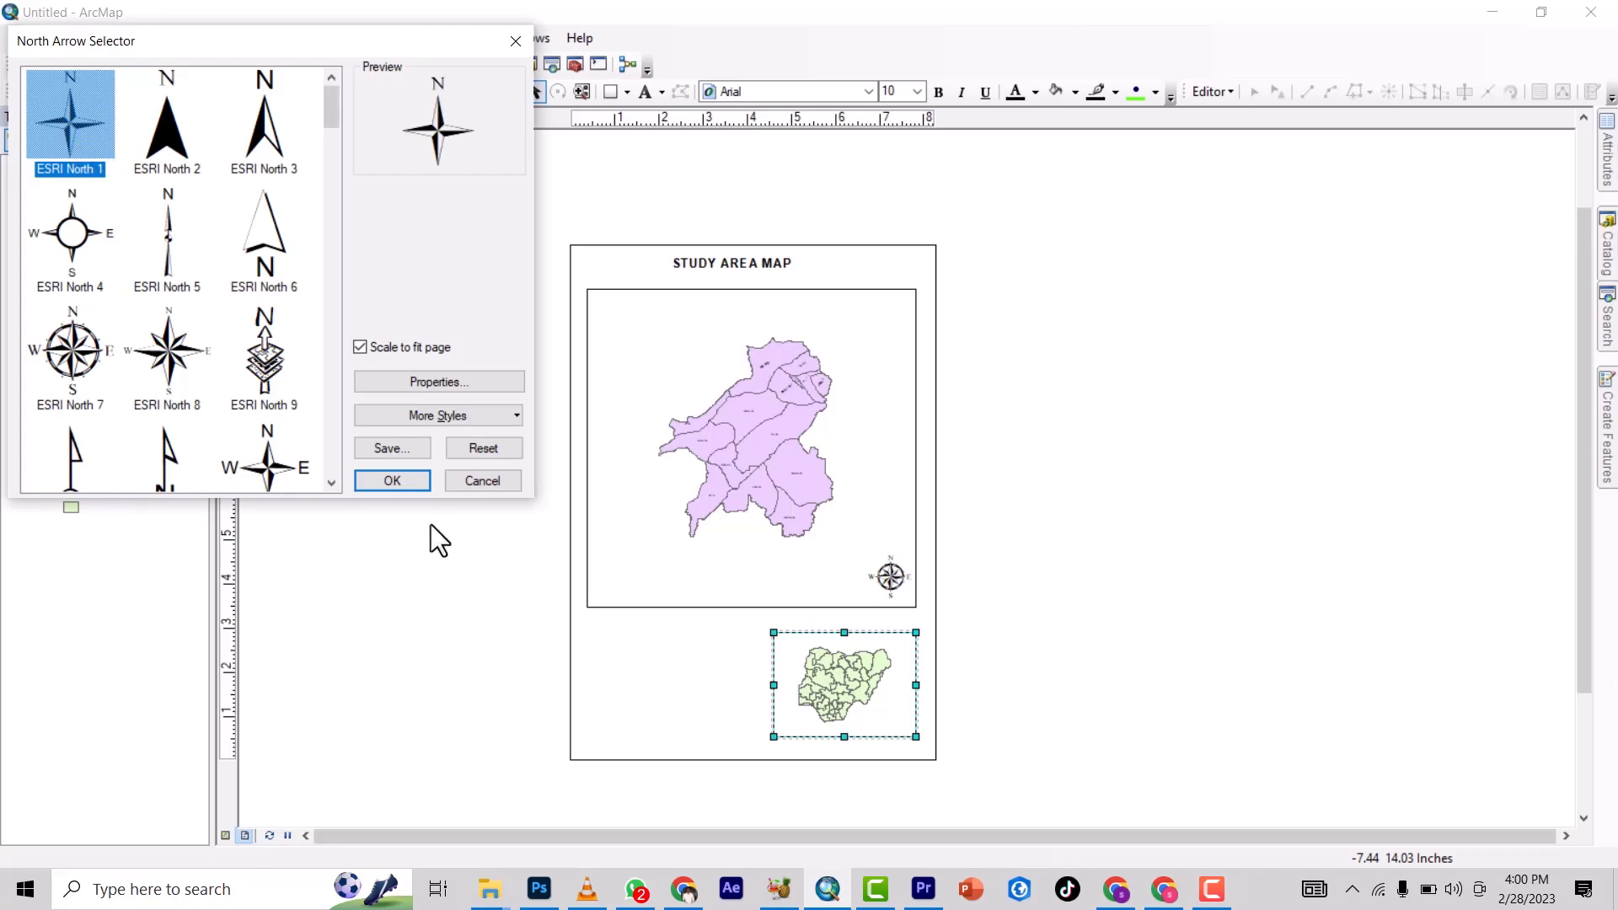
left_click(392, 482)
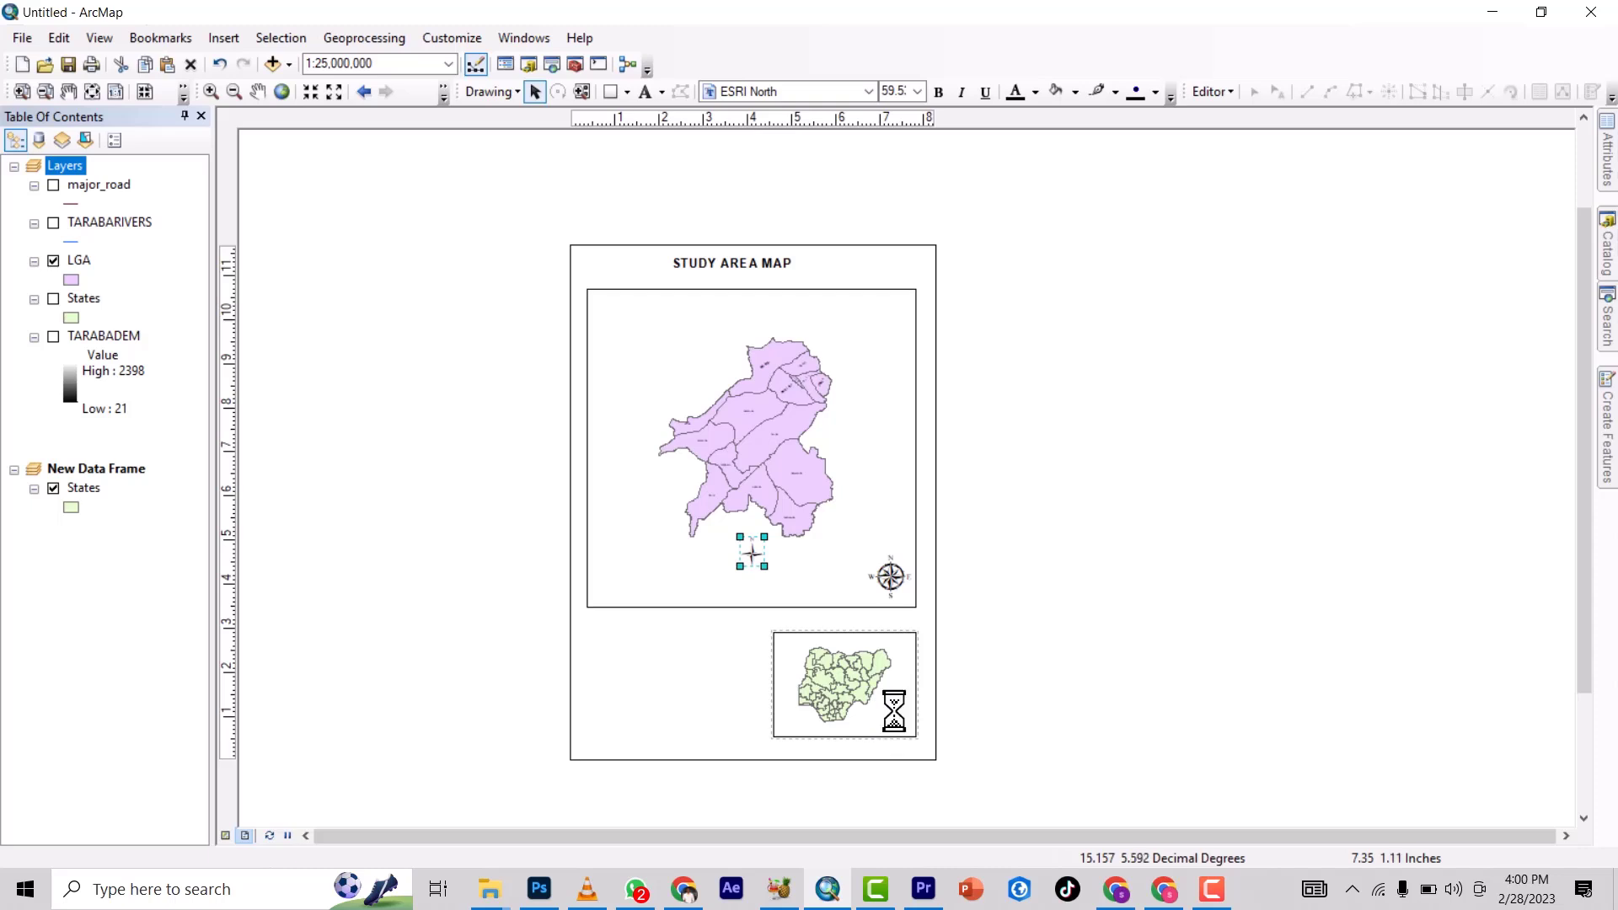
Step: Start a new Measured Grid for the main LGA data frame
left_click(710, 497)
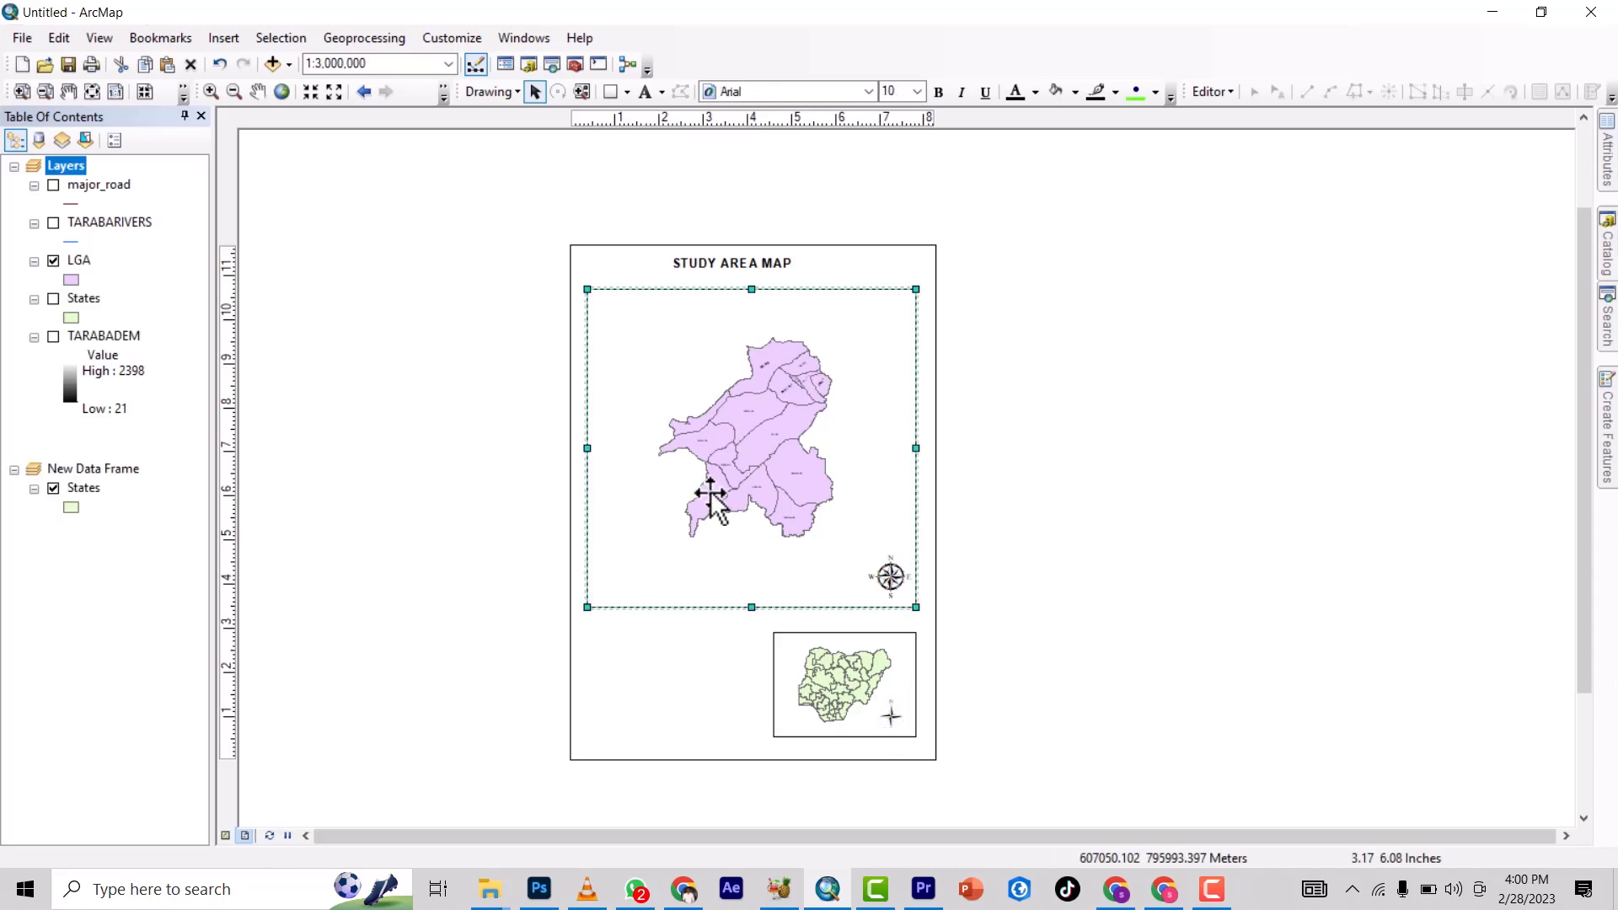
right_click(711, 494)
left_click(762, 477)
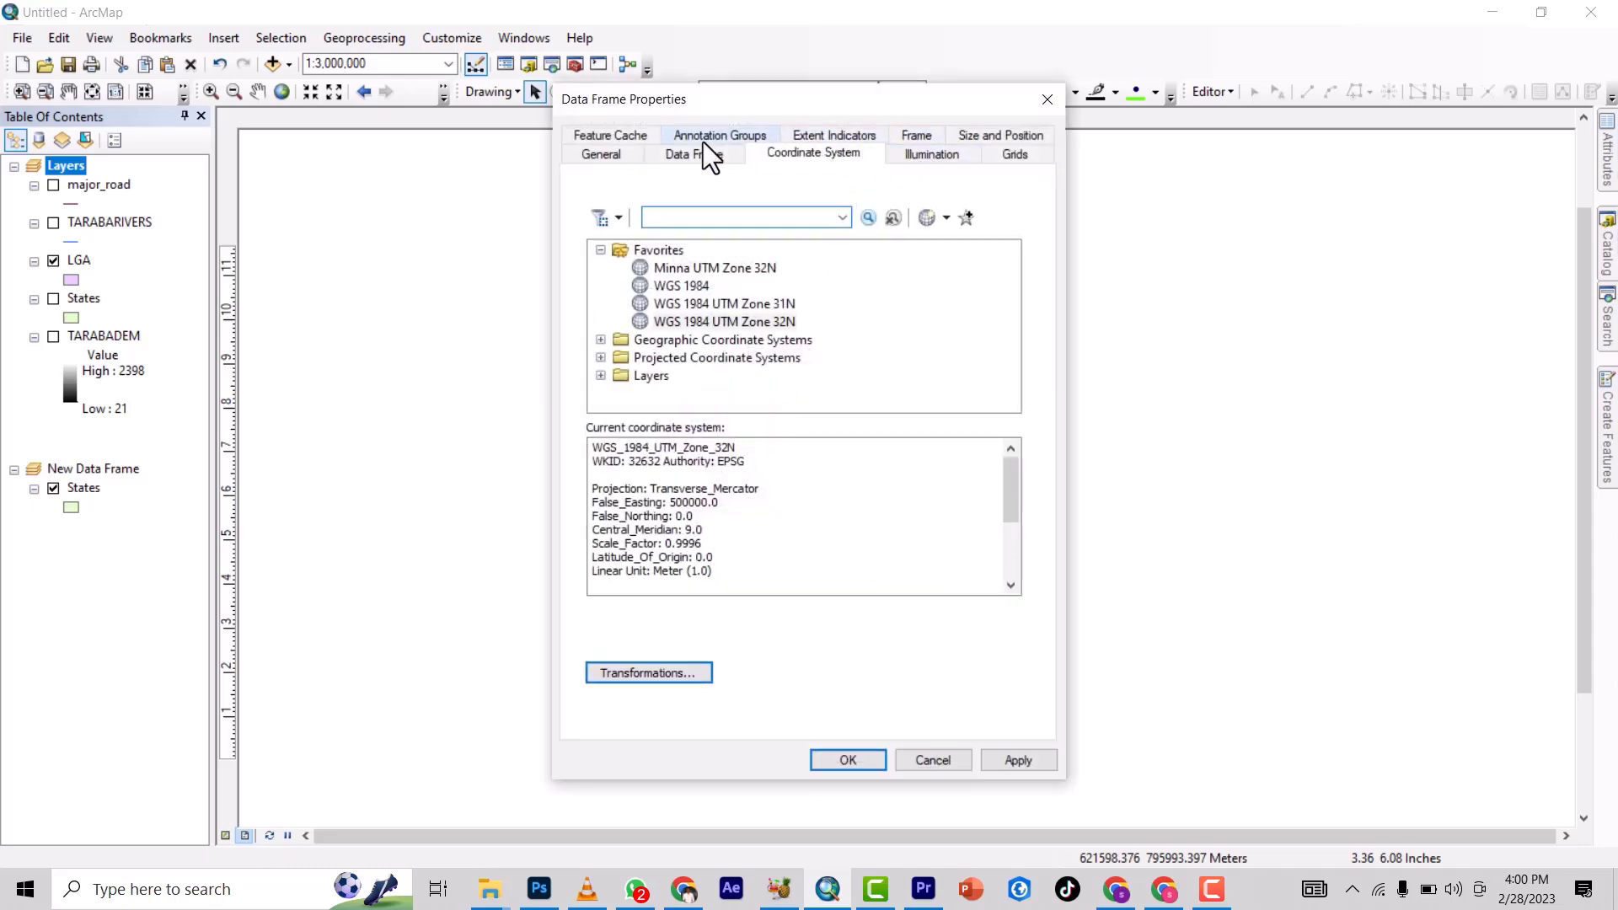
left_click(1012, 154)
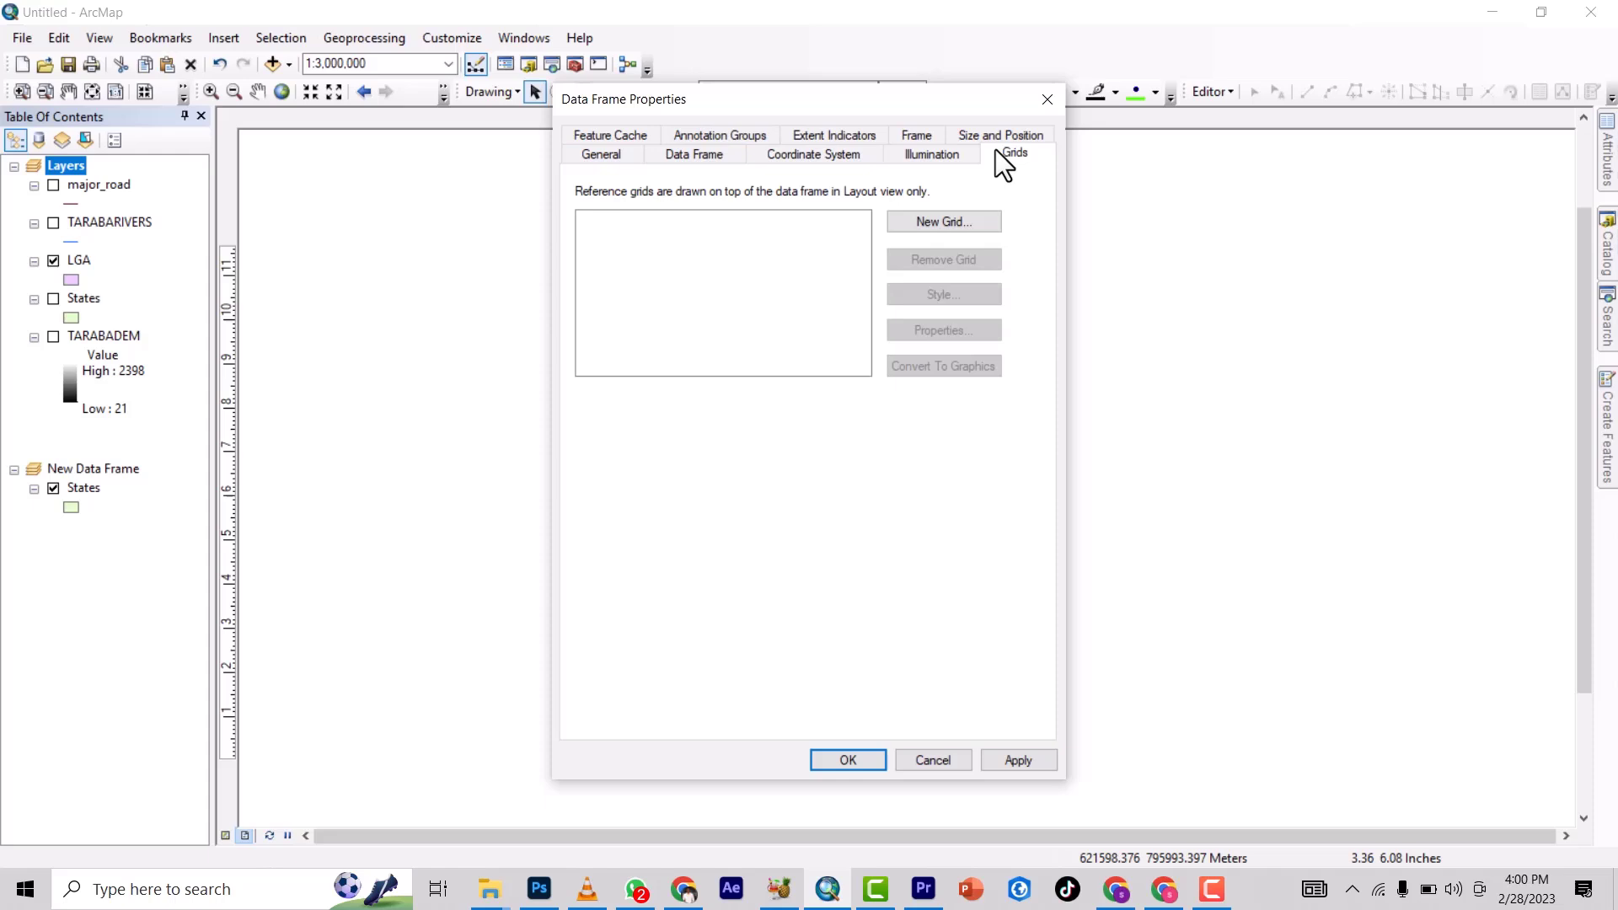
left_click(923, 219)
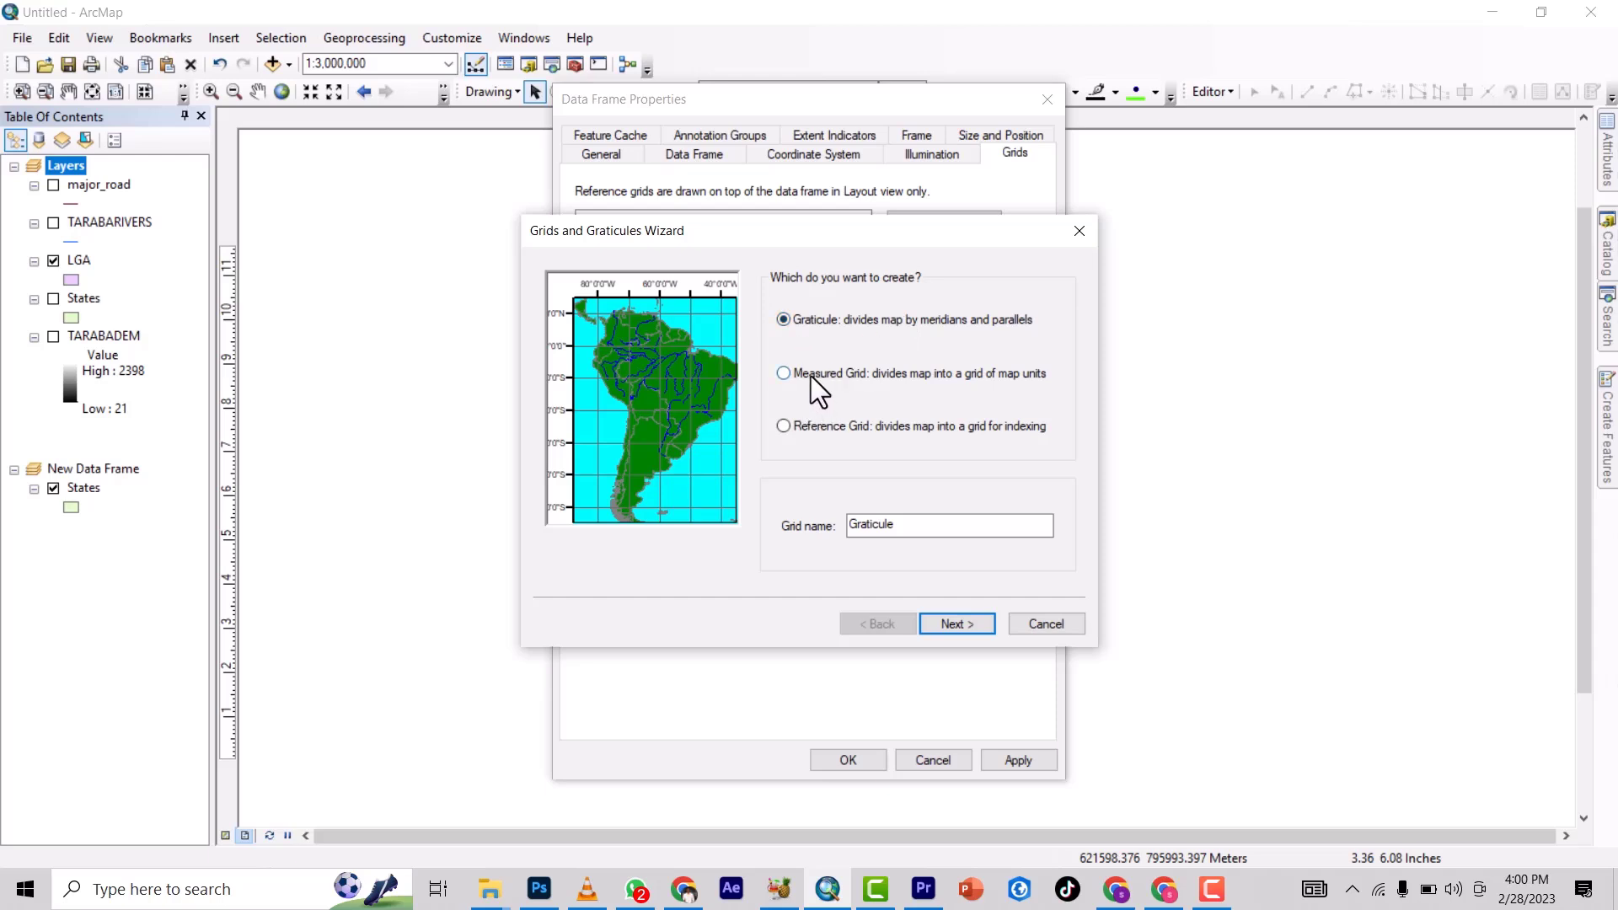
left_click(811, 376)
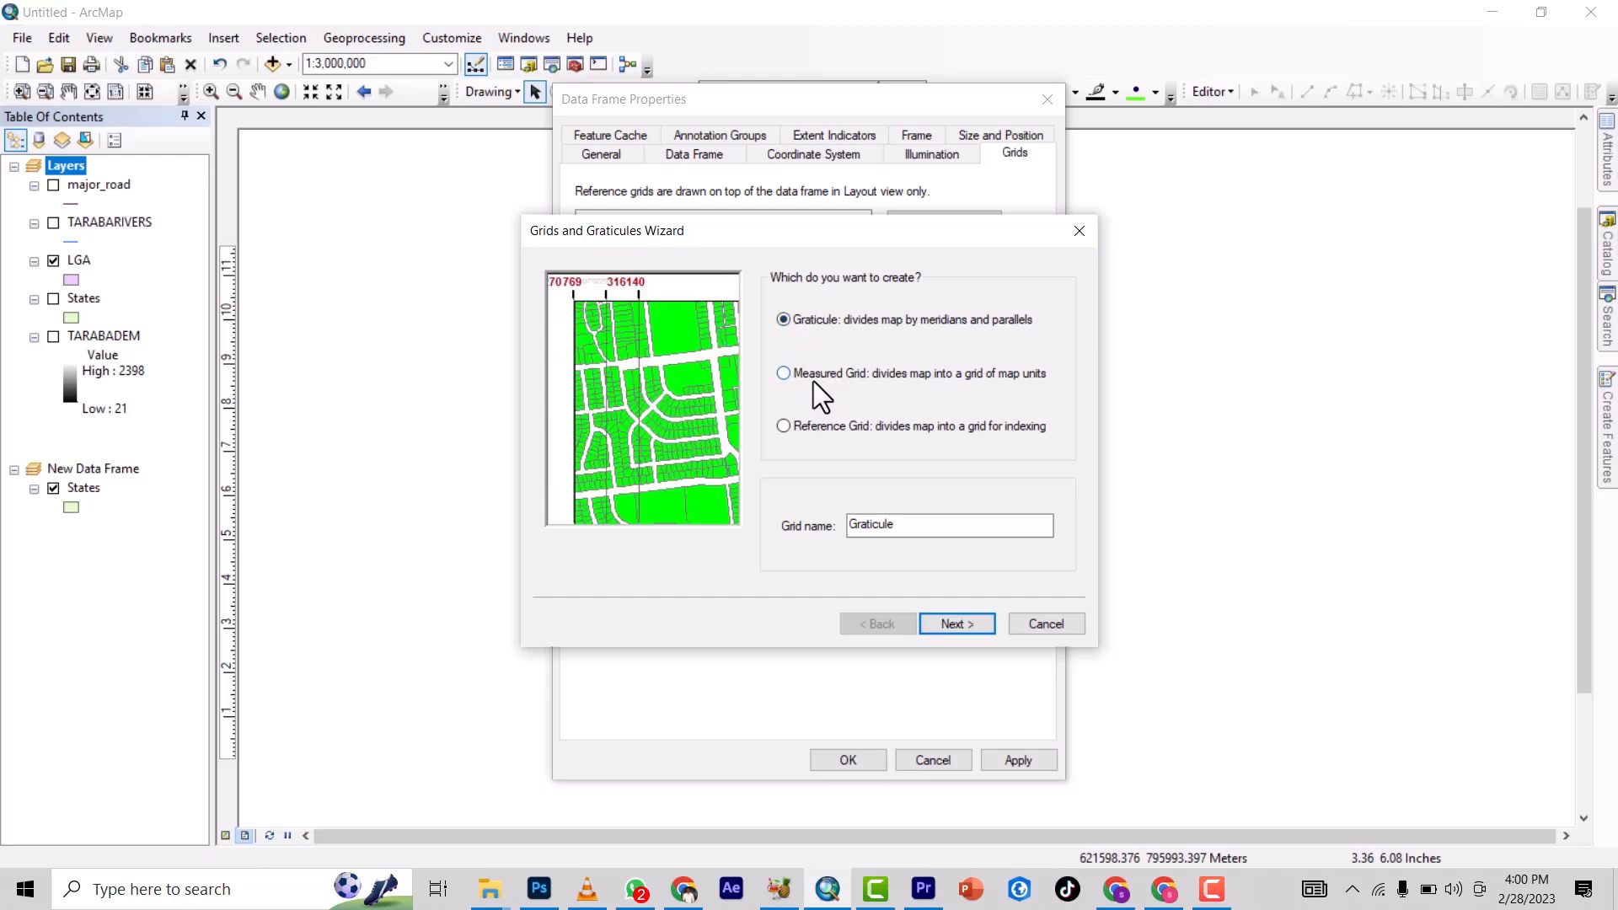
left_click(959, 624)
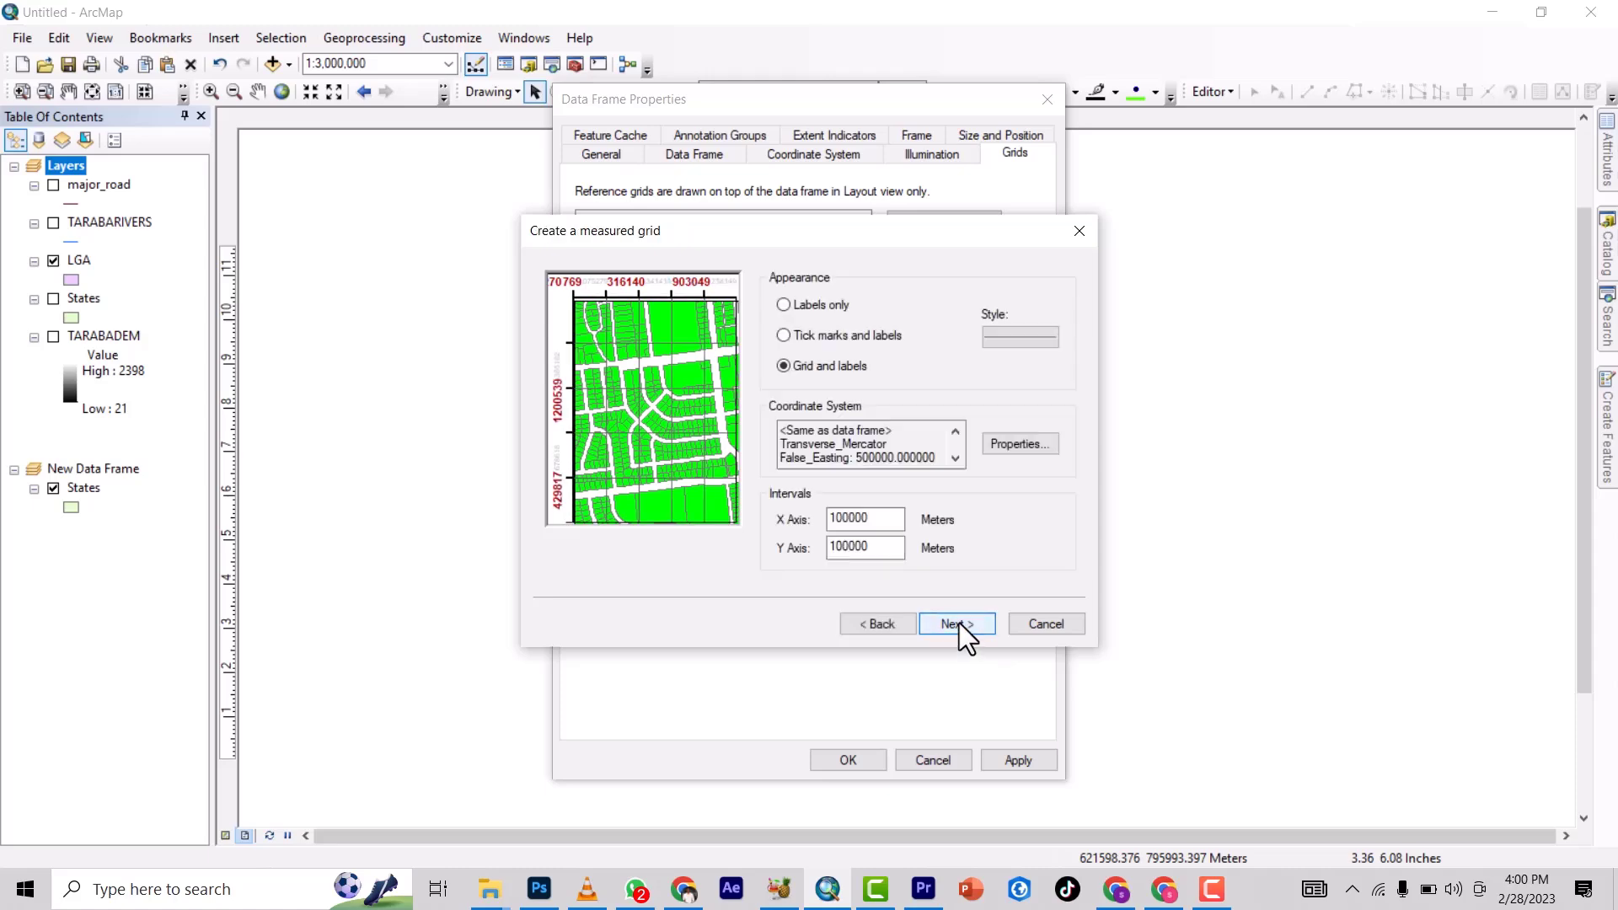
Step: Set the measured grid's appearance to labels only, keep the remaining defaults, and apply it to the LGA data frame
left_click(812, 303)
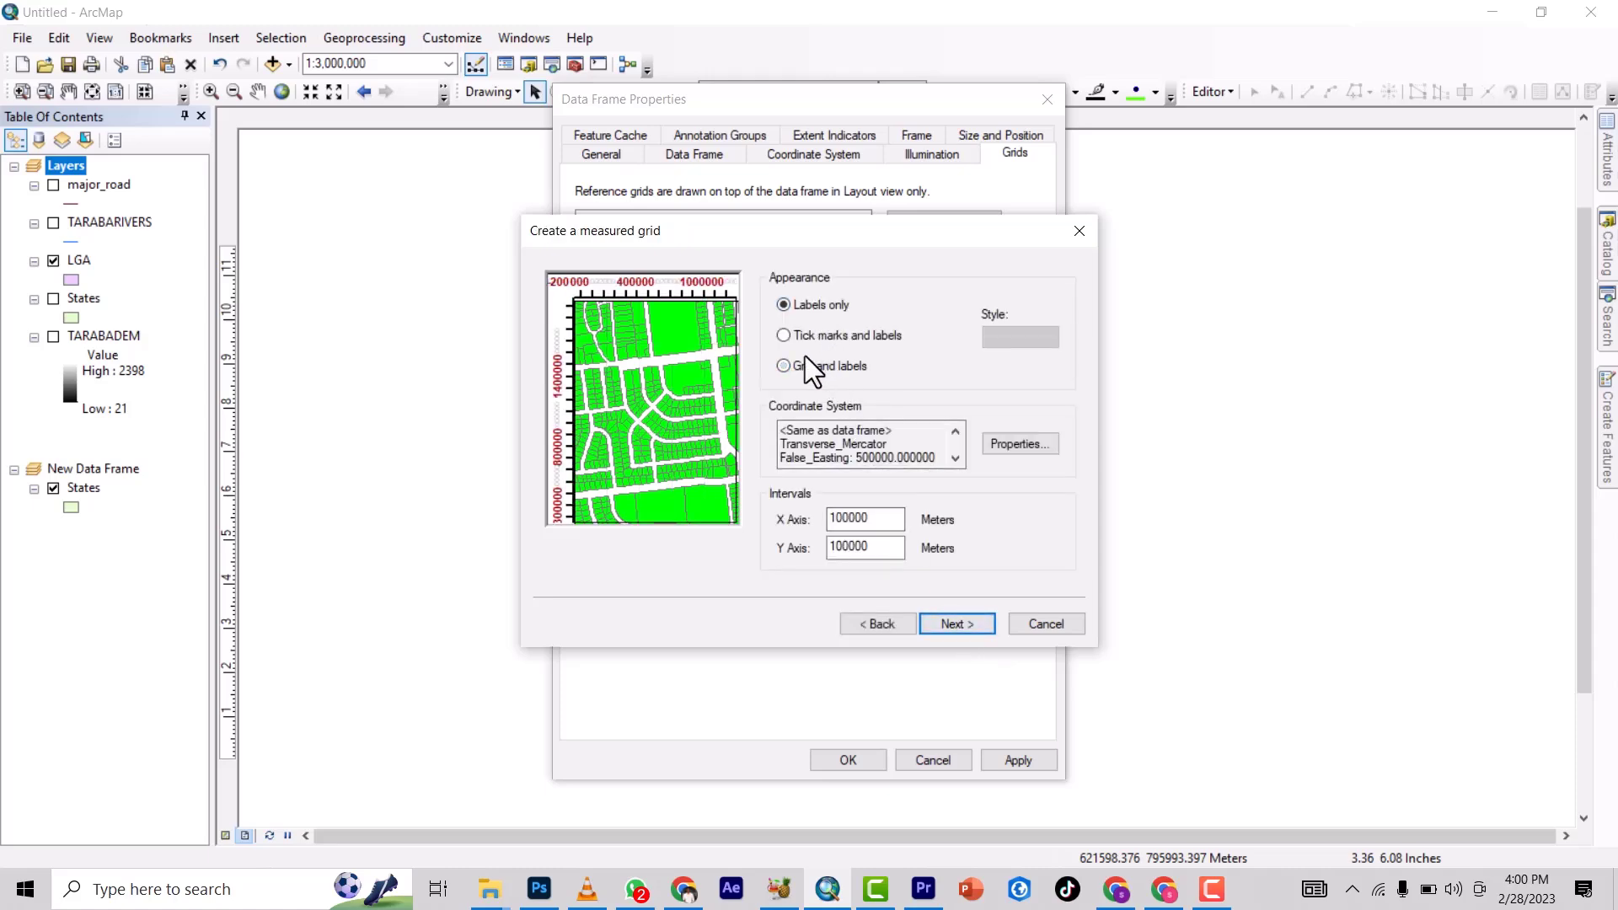
left_click(964, 624)
left_click(964, 623)
left_click(965, 624)
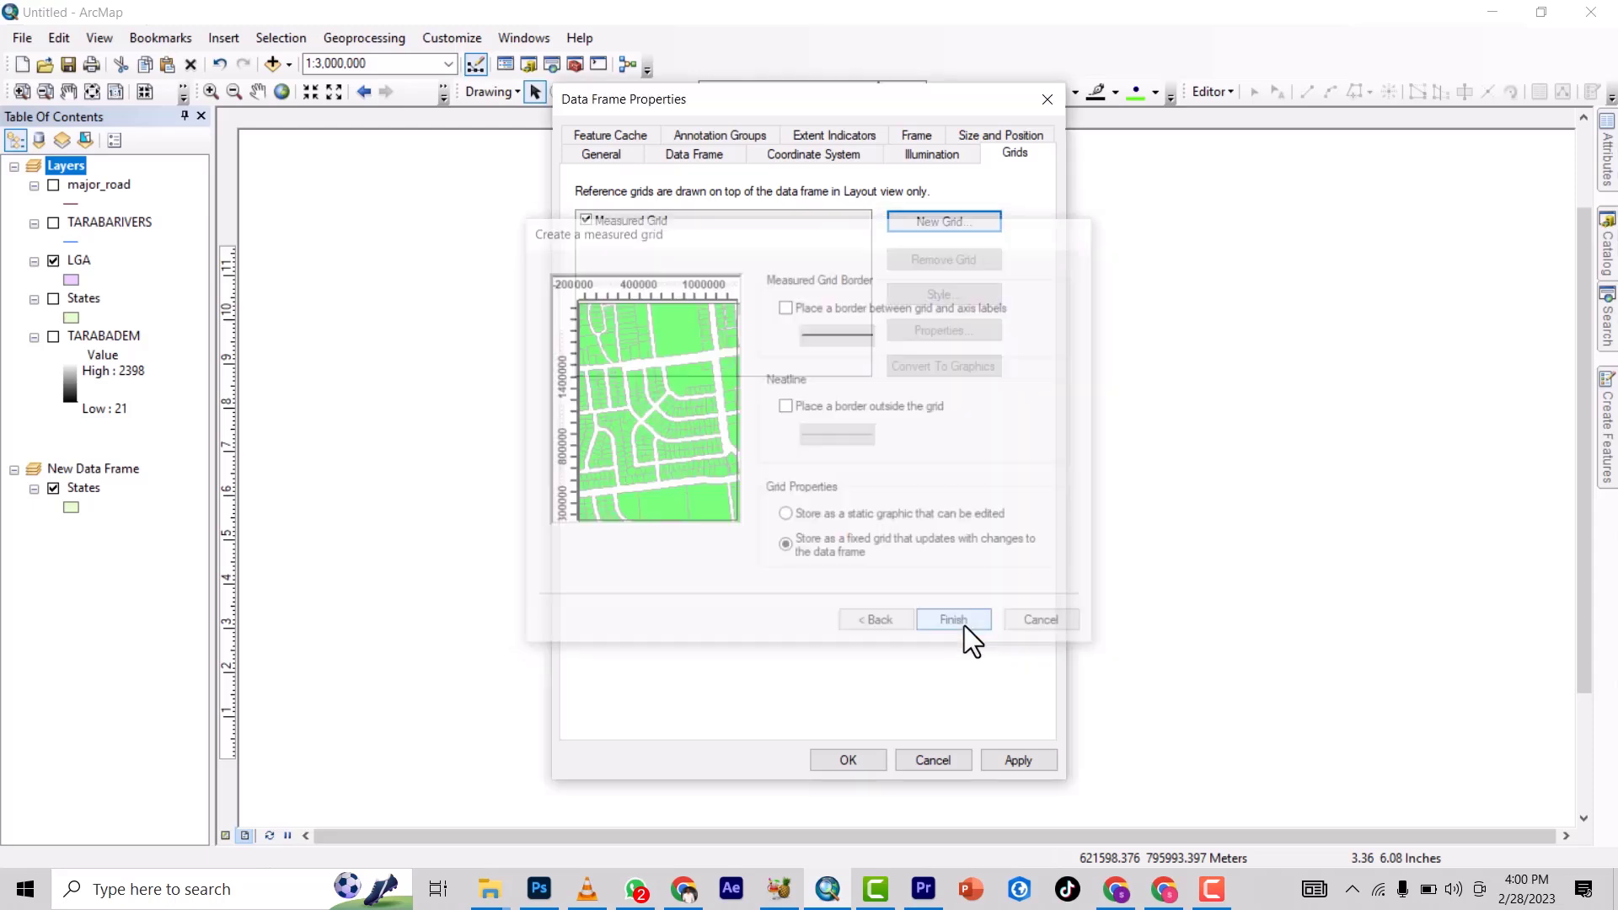
left_click(865, 758)
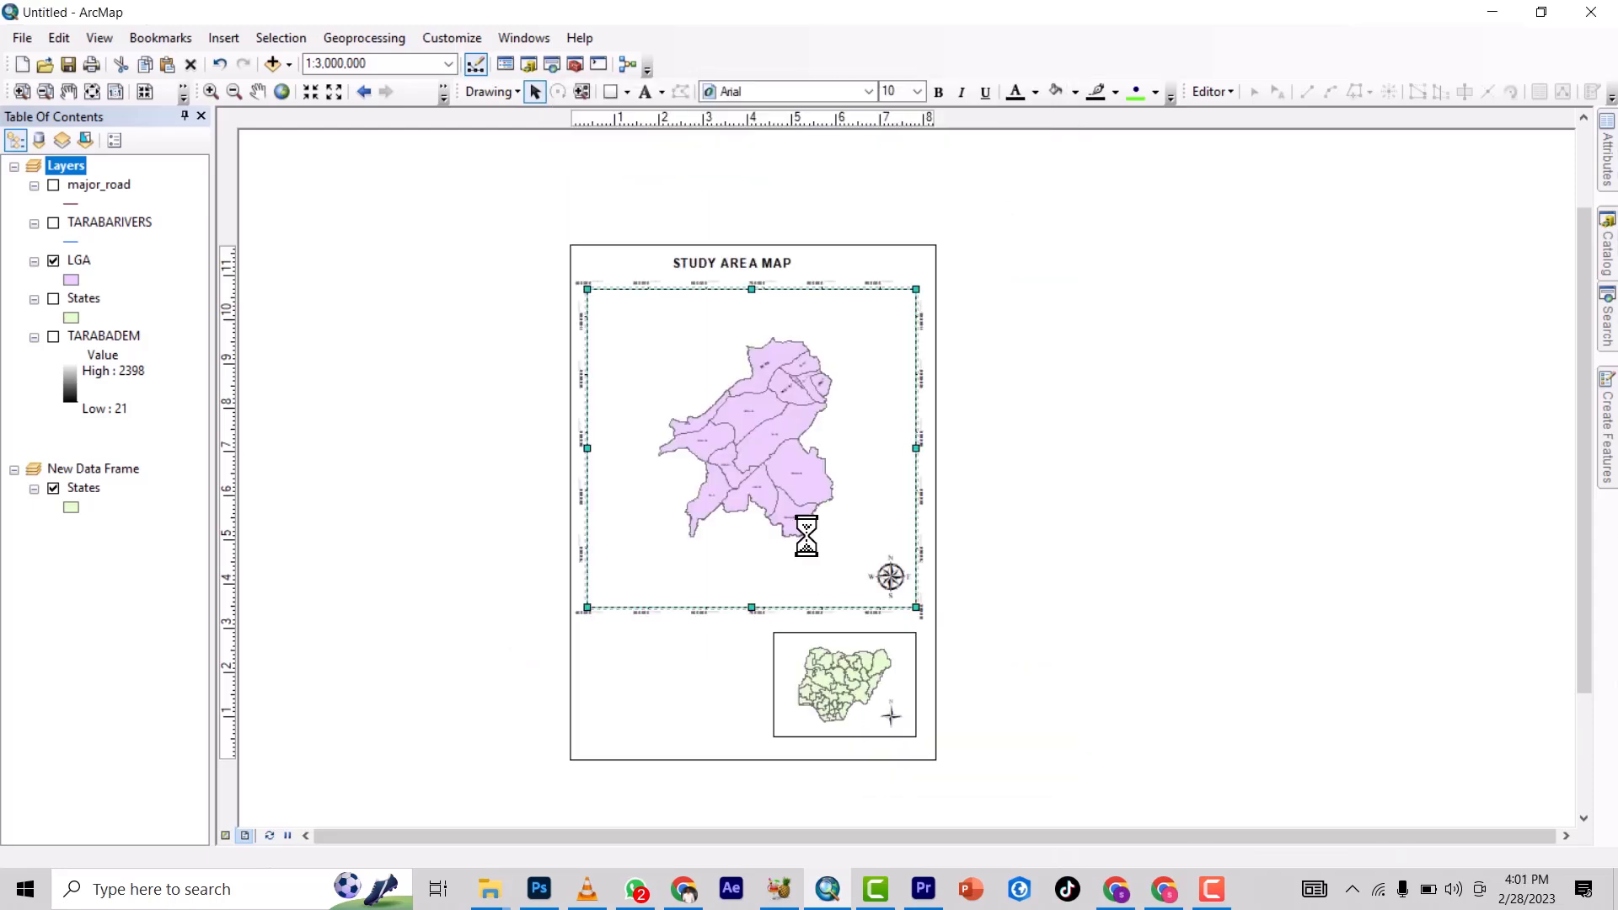
Step: Turn on the display of the layout page's grid
left_click(838, 675)
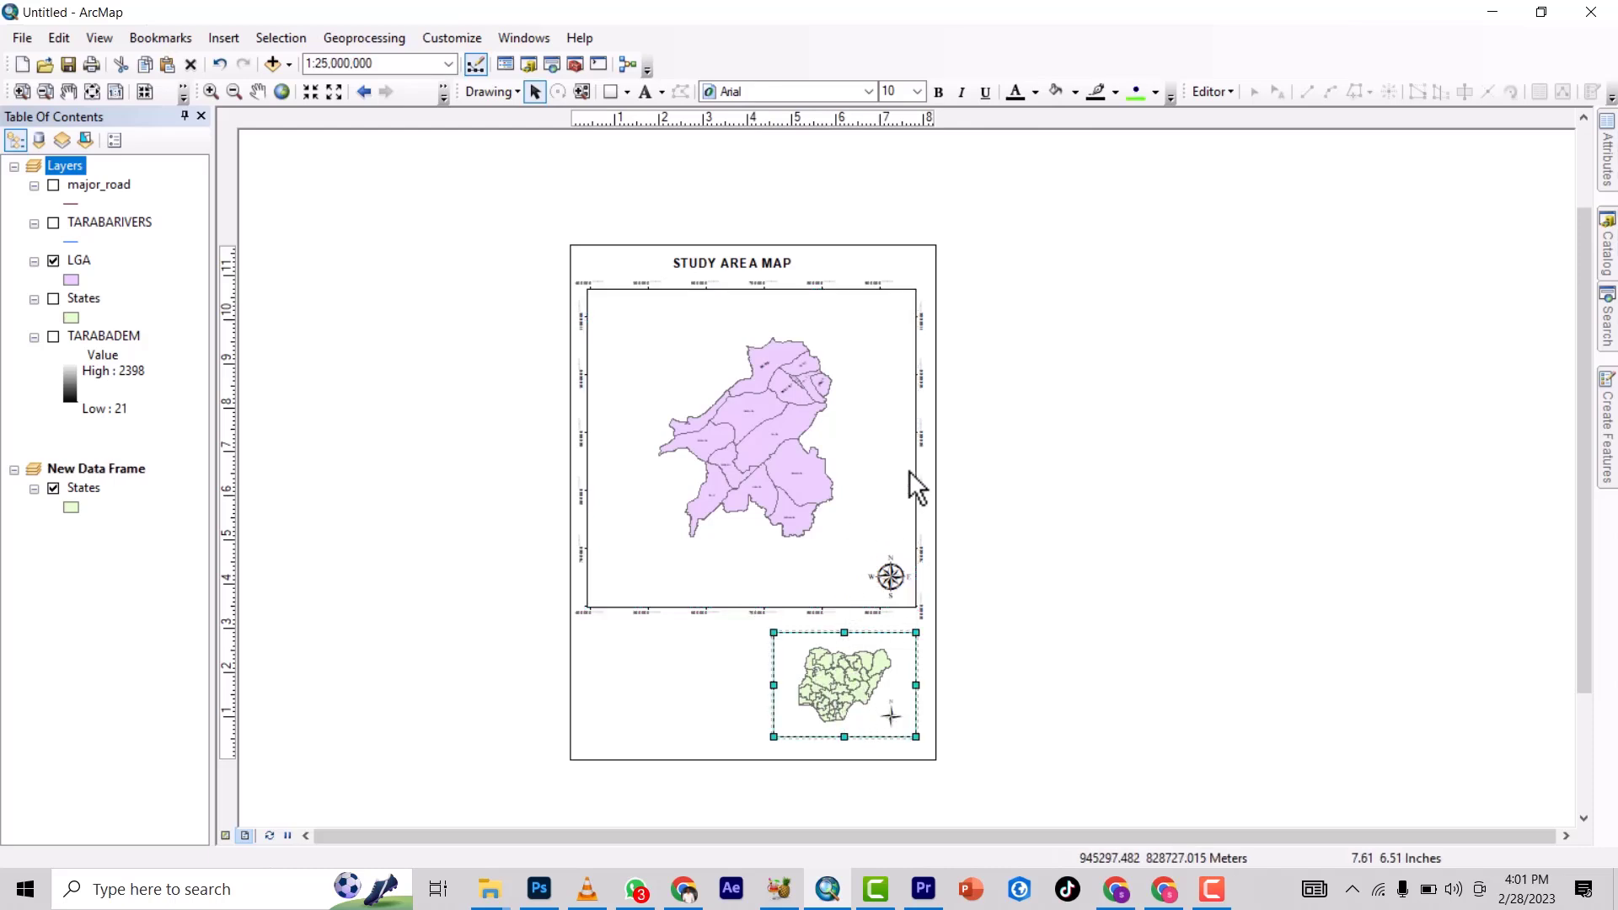
right_click(858, 413)
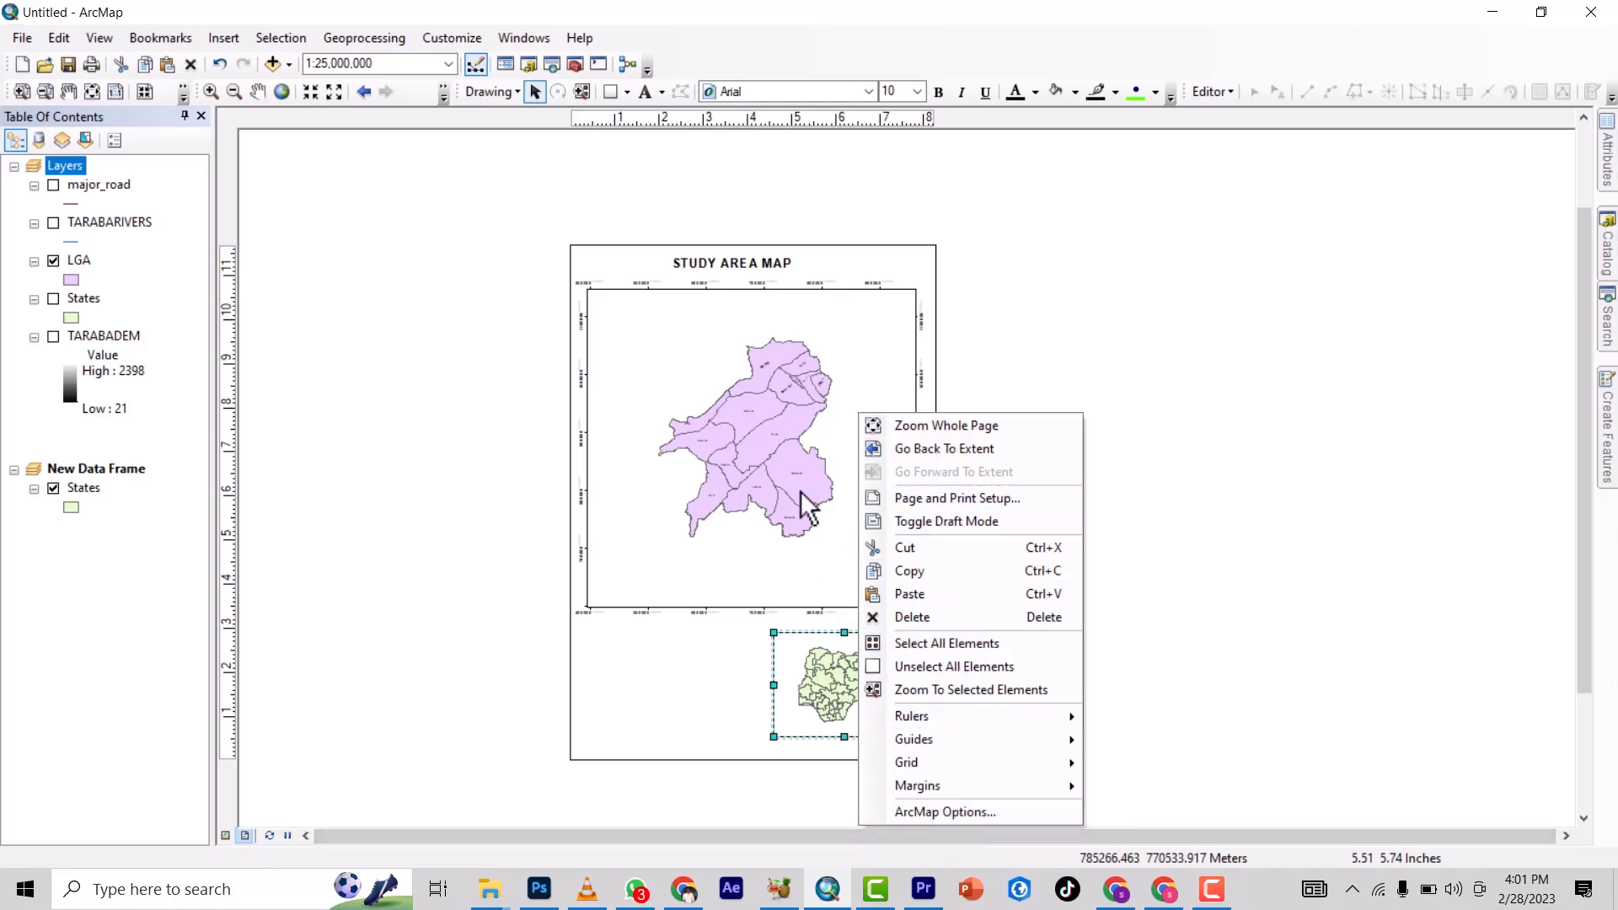
mouse_move(955, 792)
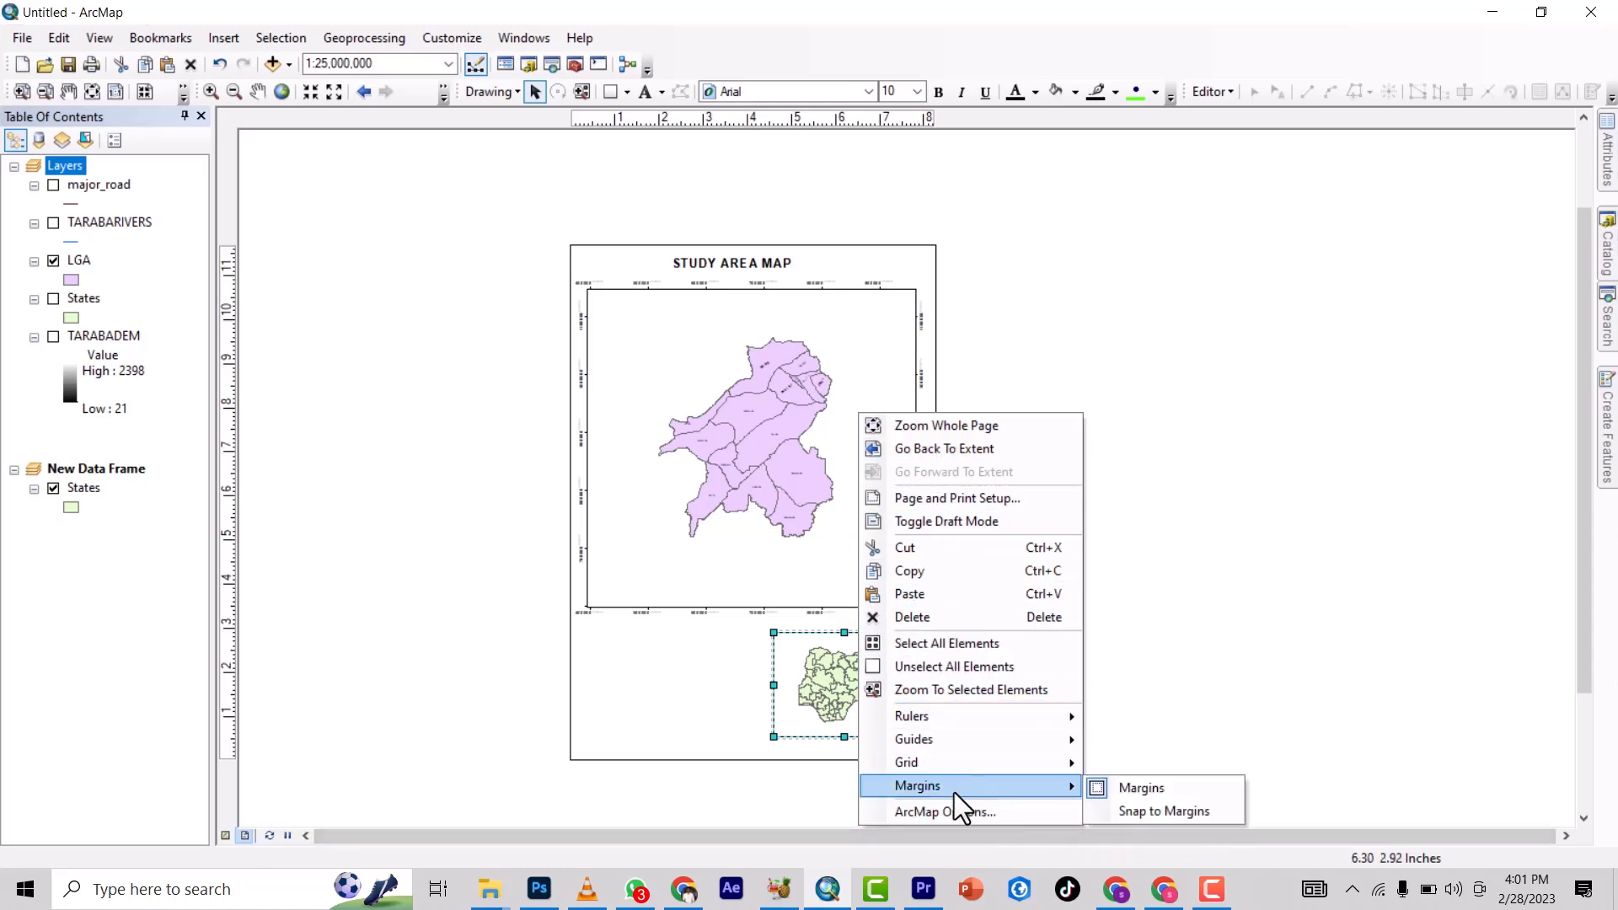
mouse_move(939, 764)
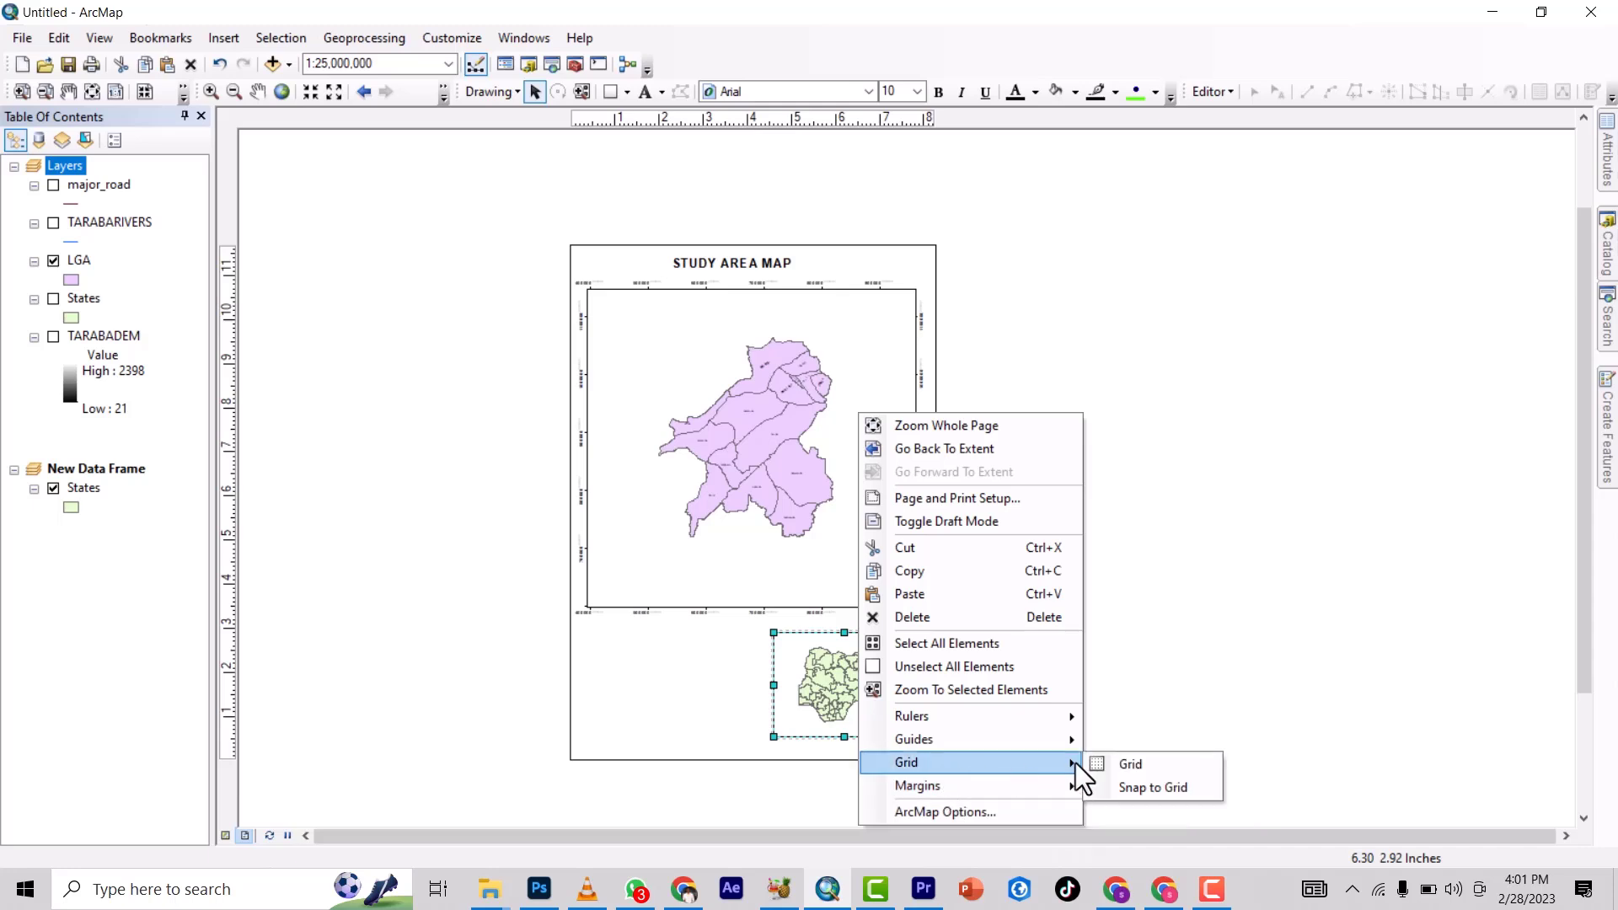
left_click(1116, 763)
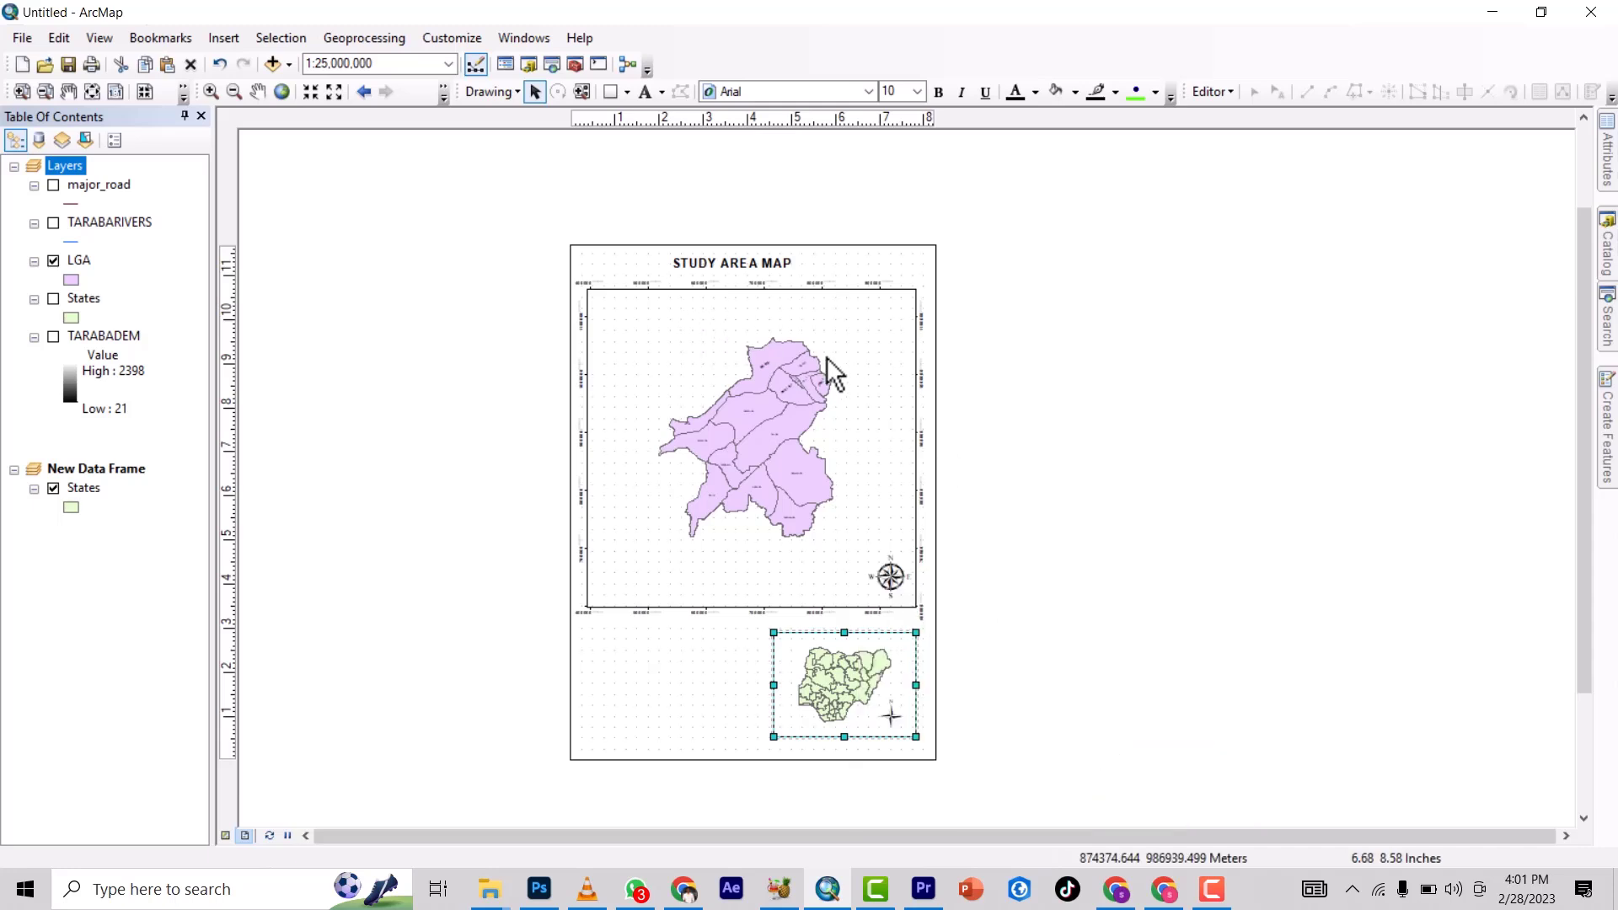
Step: Remove the measured grid from the main LGA data frame
left_click(696, 419)
right_click(694, 407)
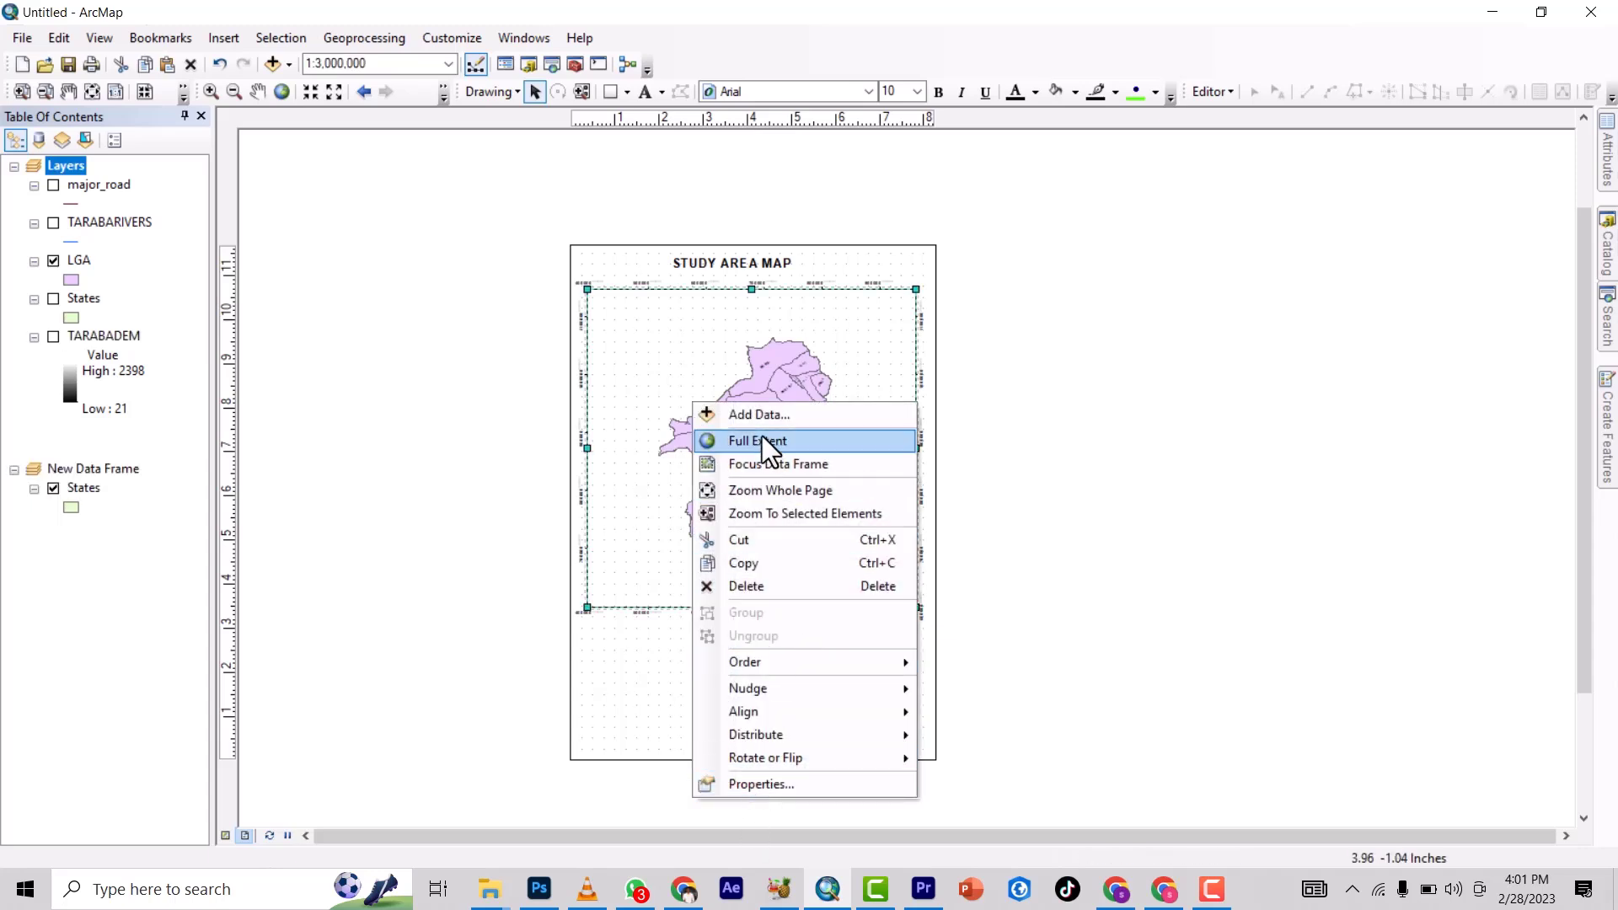
left_click(657, 433)
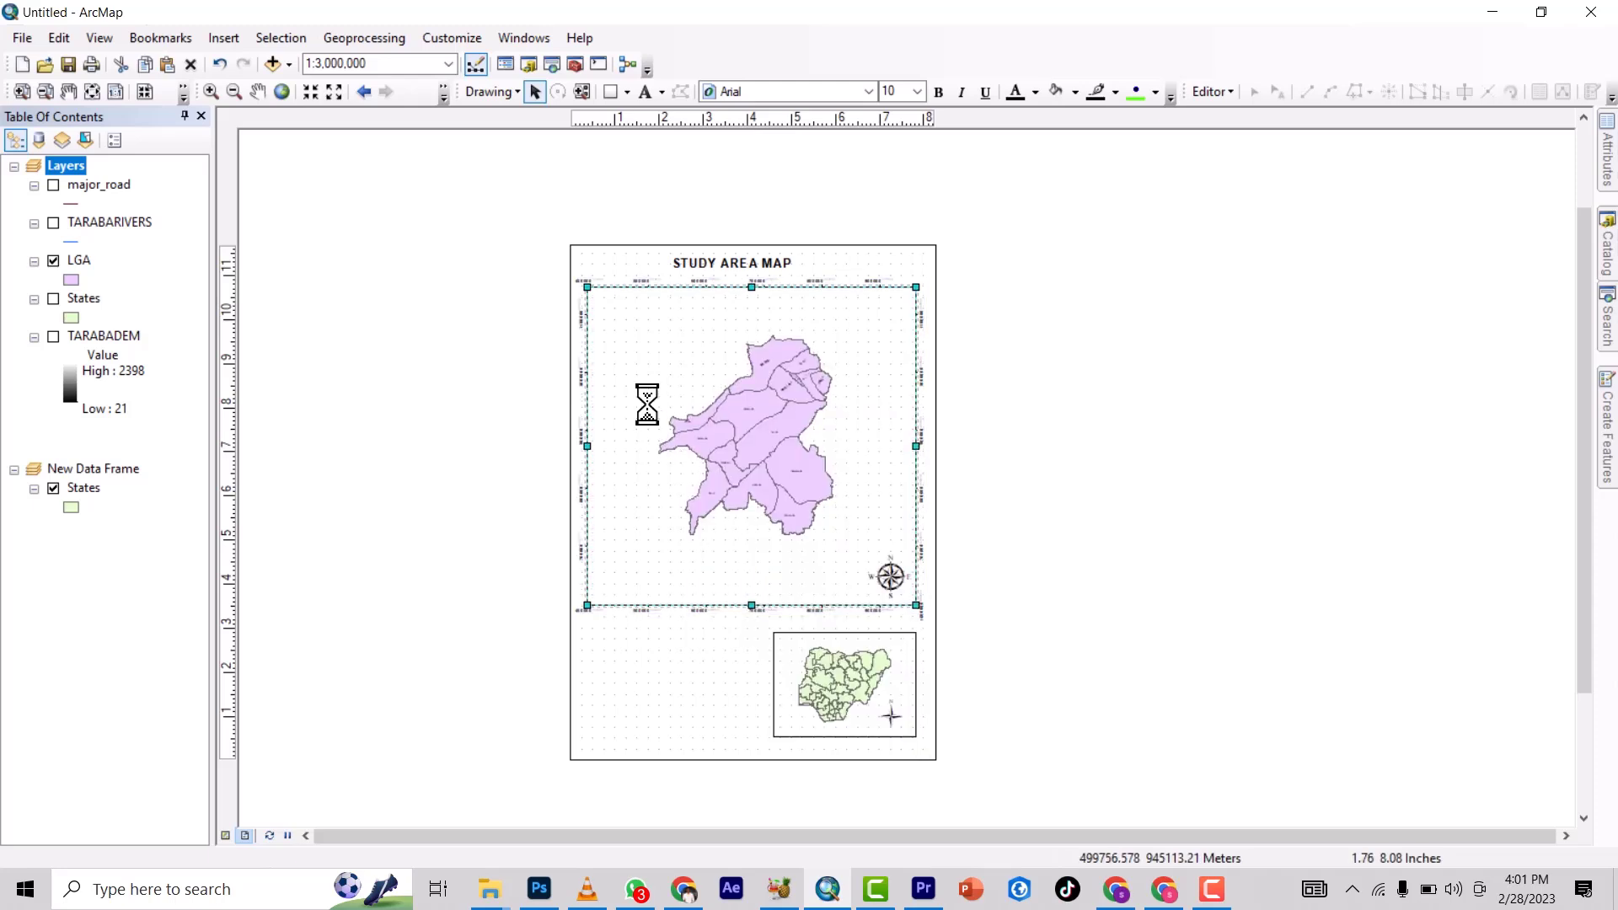
left_click(610, 402)
left_click(505, 422)
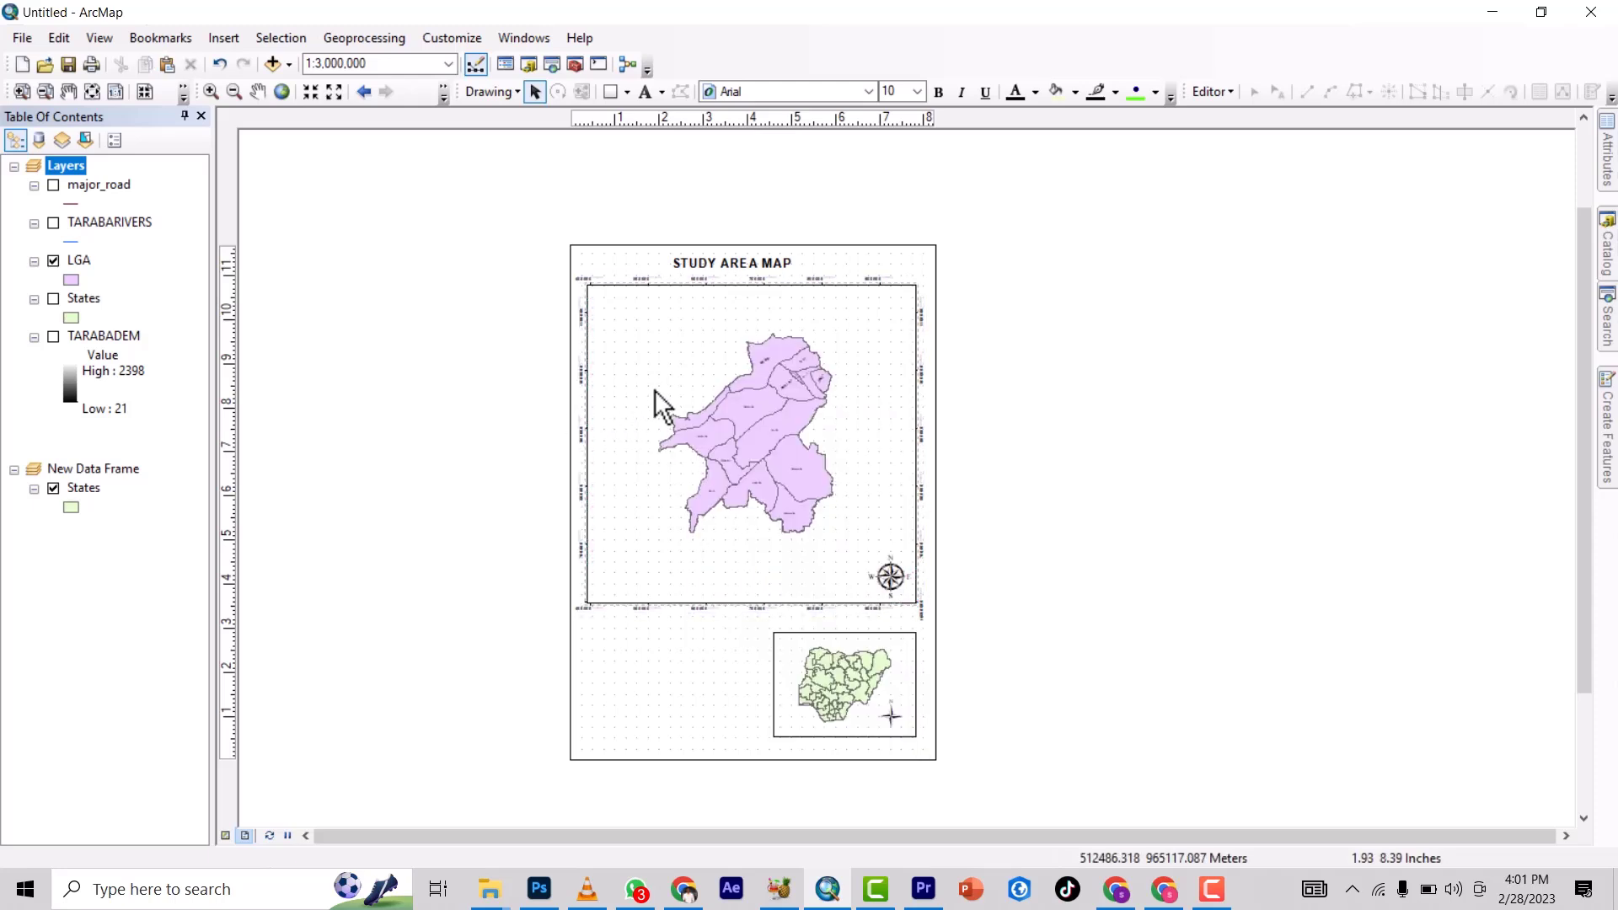
left_click(653, 391)
right_click(653, 392)
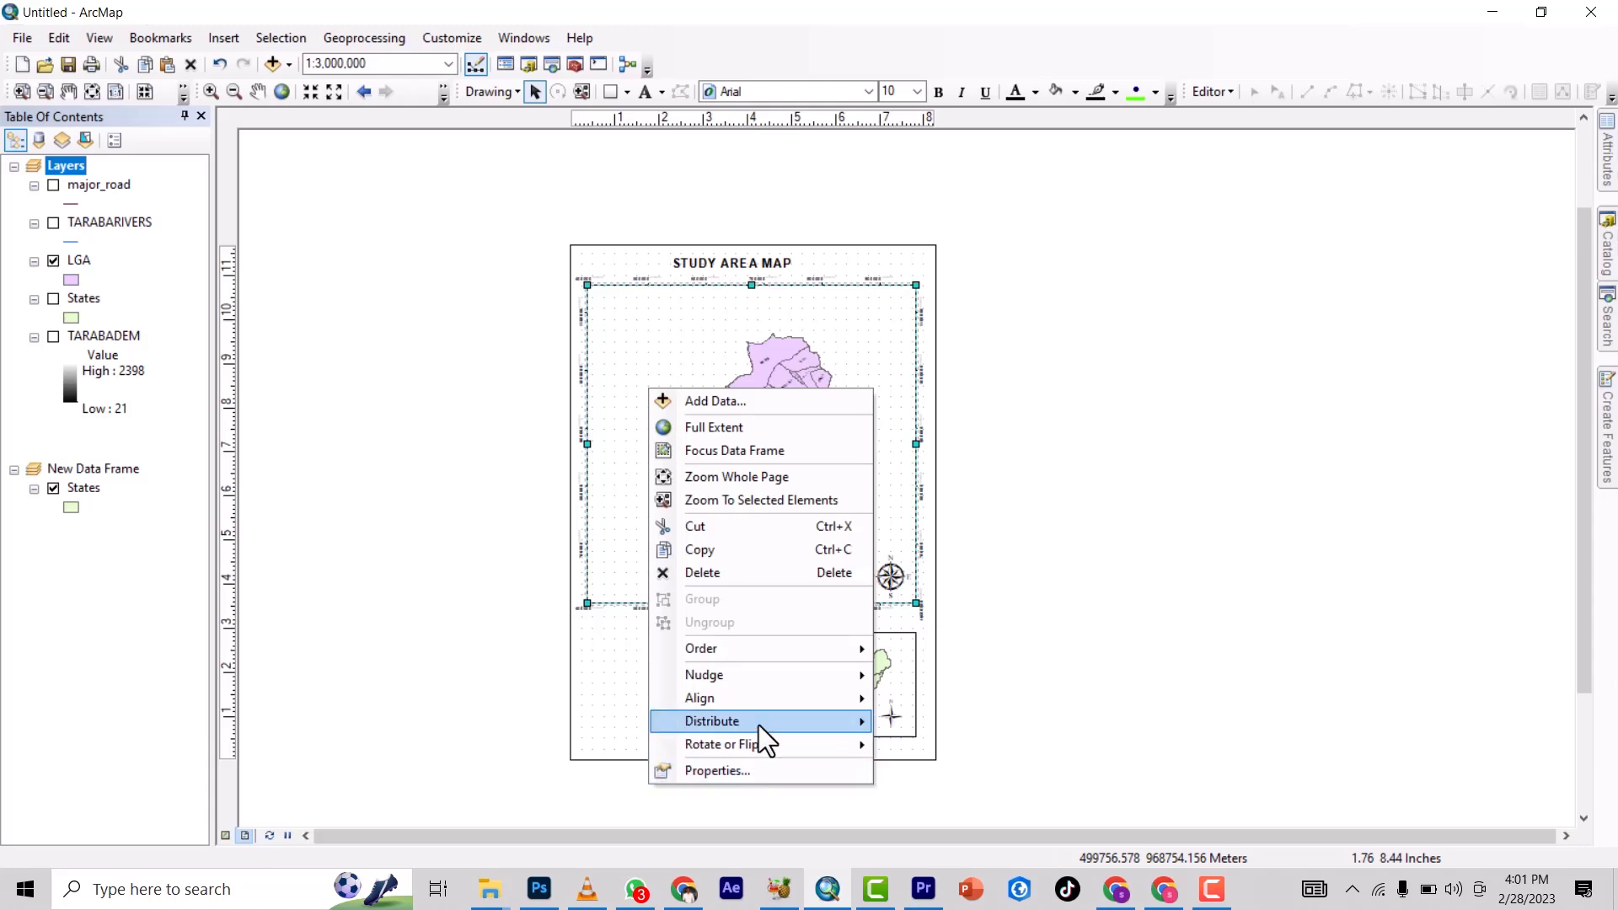
left_click(740, 770)
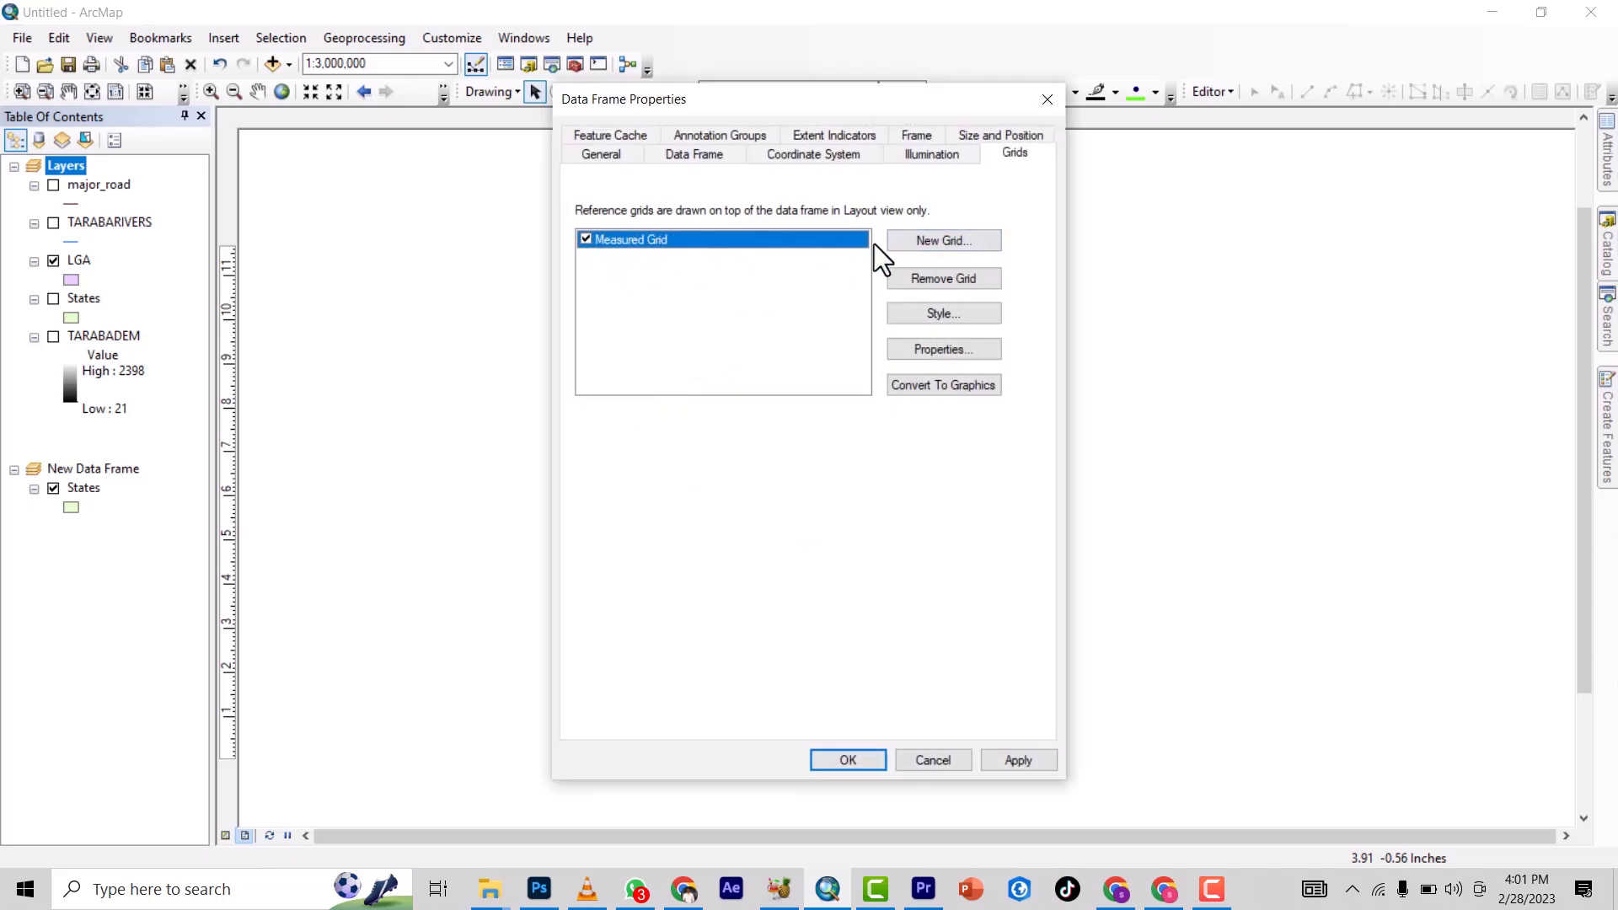
left_click(922, 278)
Step: Add a graticule to the LGA data frame with labels only, 1-degree intervals and the remaining defaults, and apply it
left_click(928, 251)
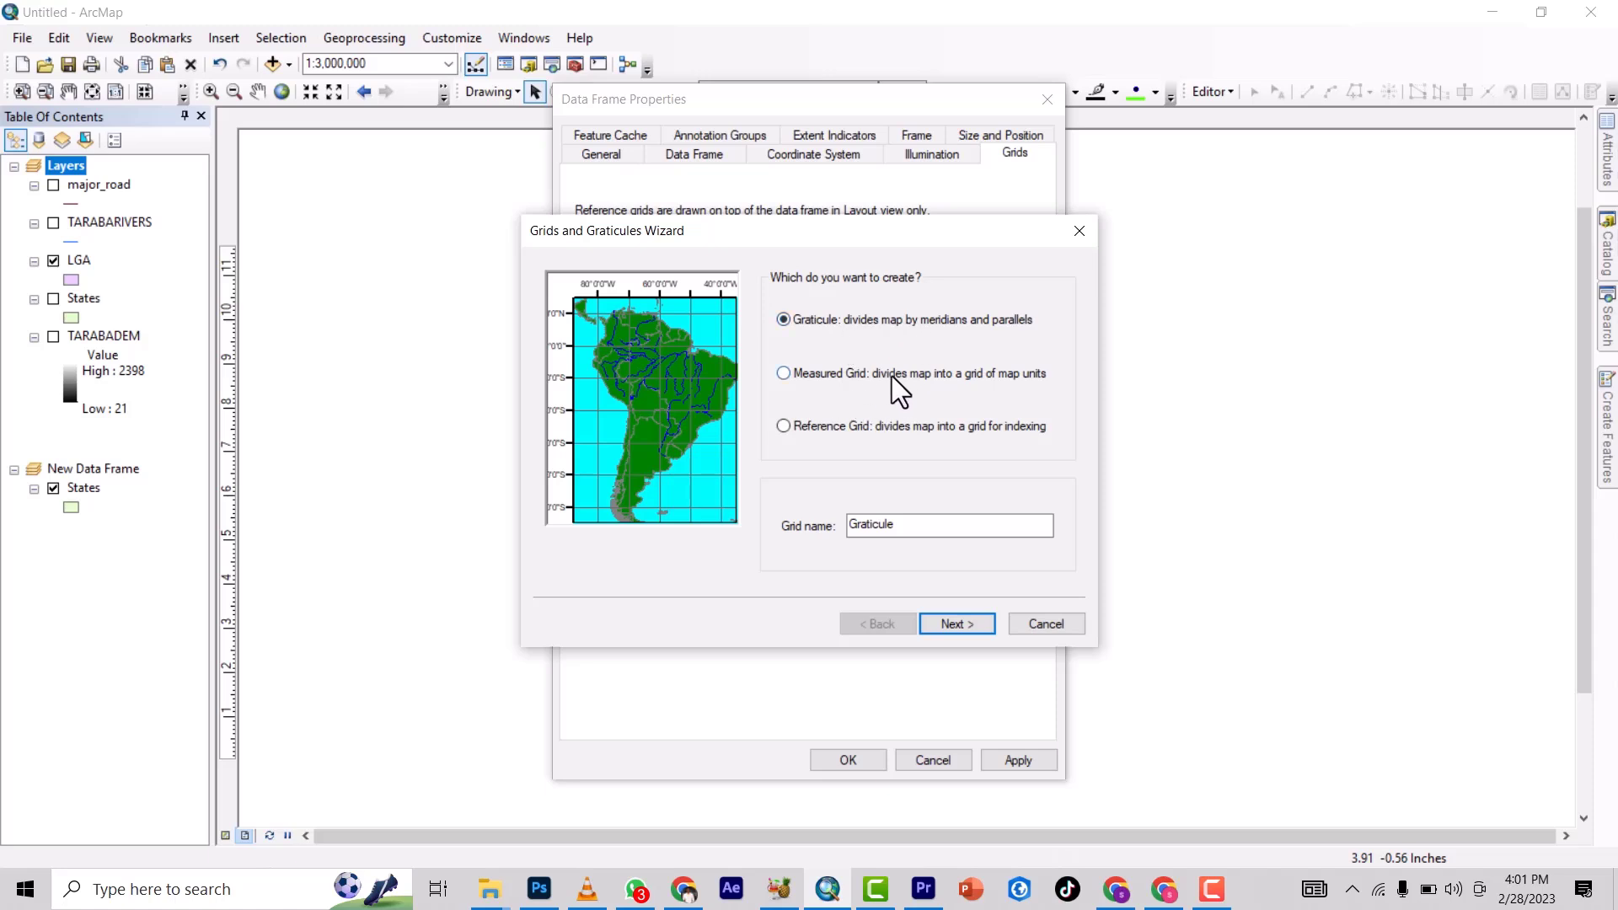
left_click(953, 624)
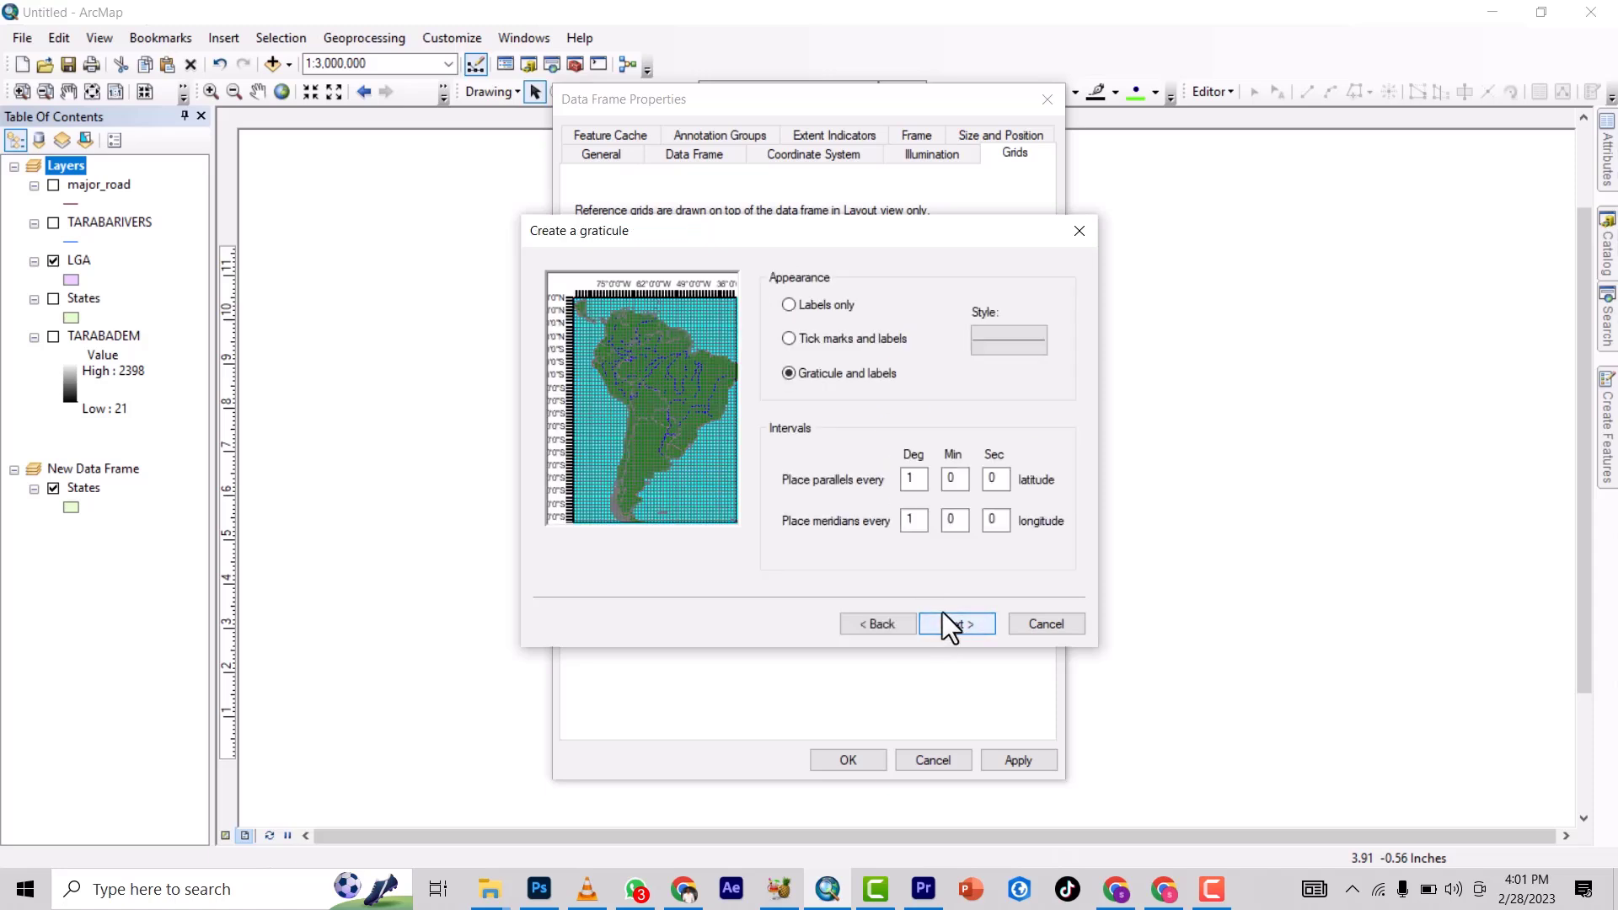
left_click(801, 306)
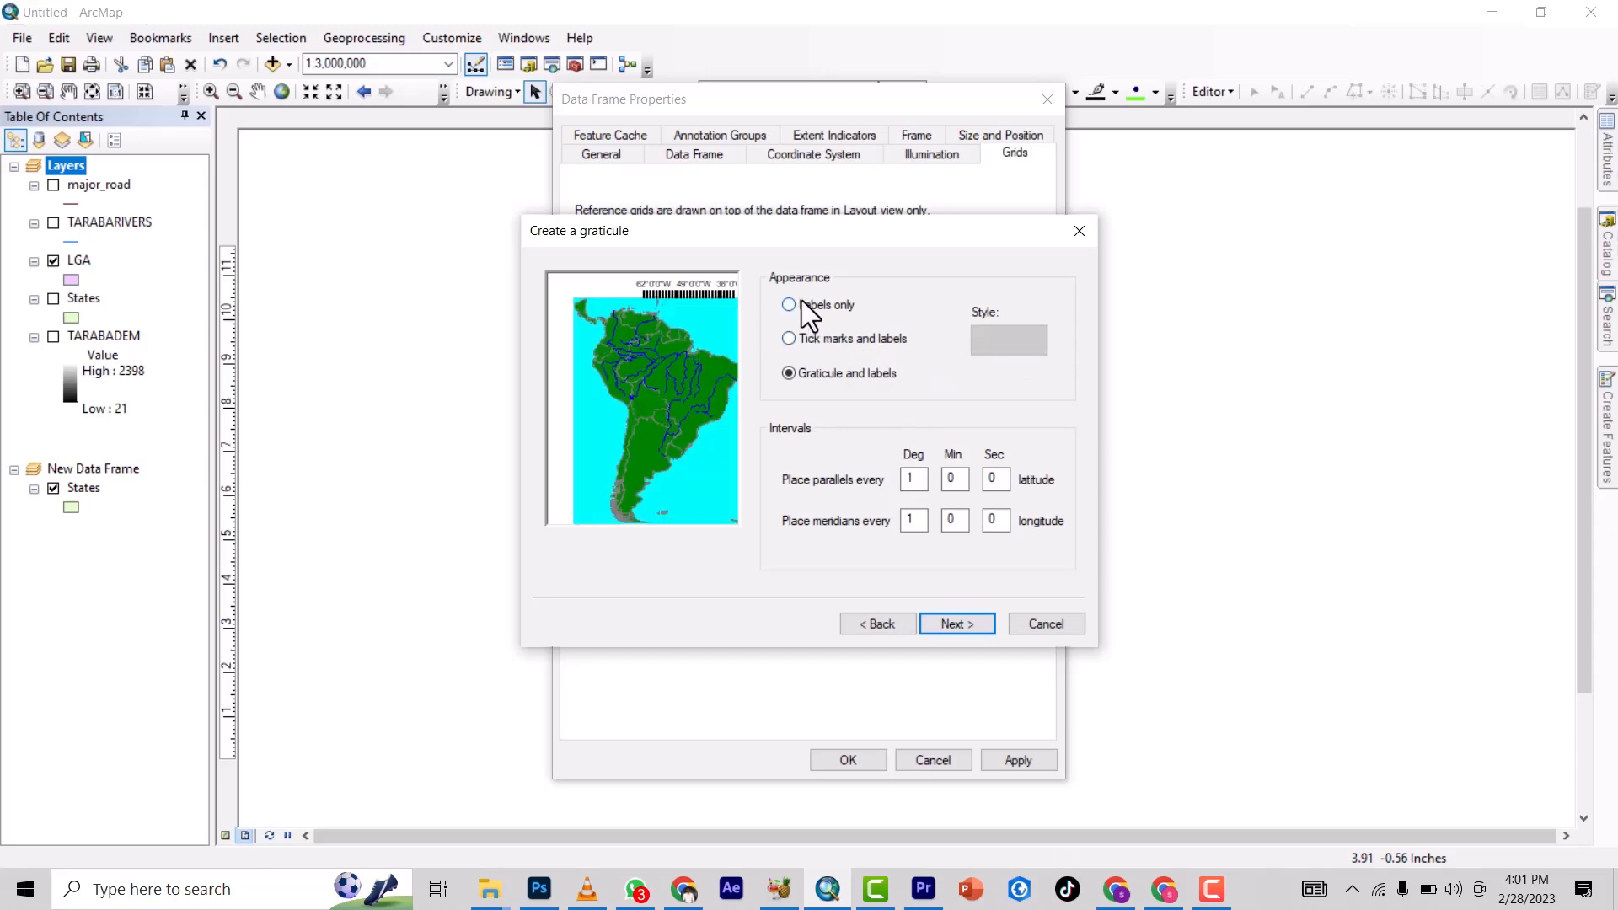
left_click(968, 630)
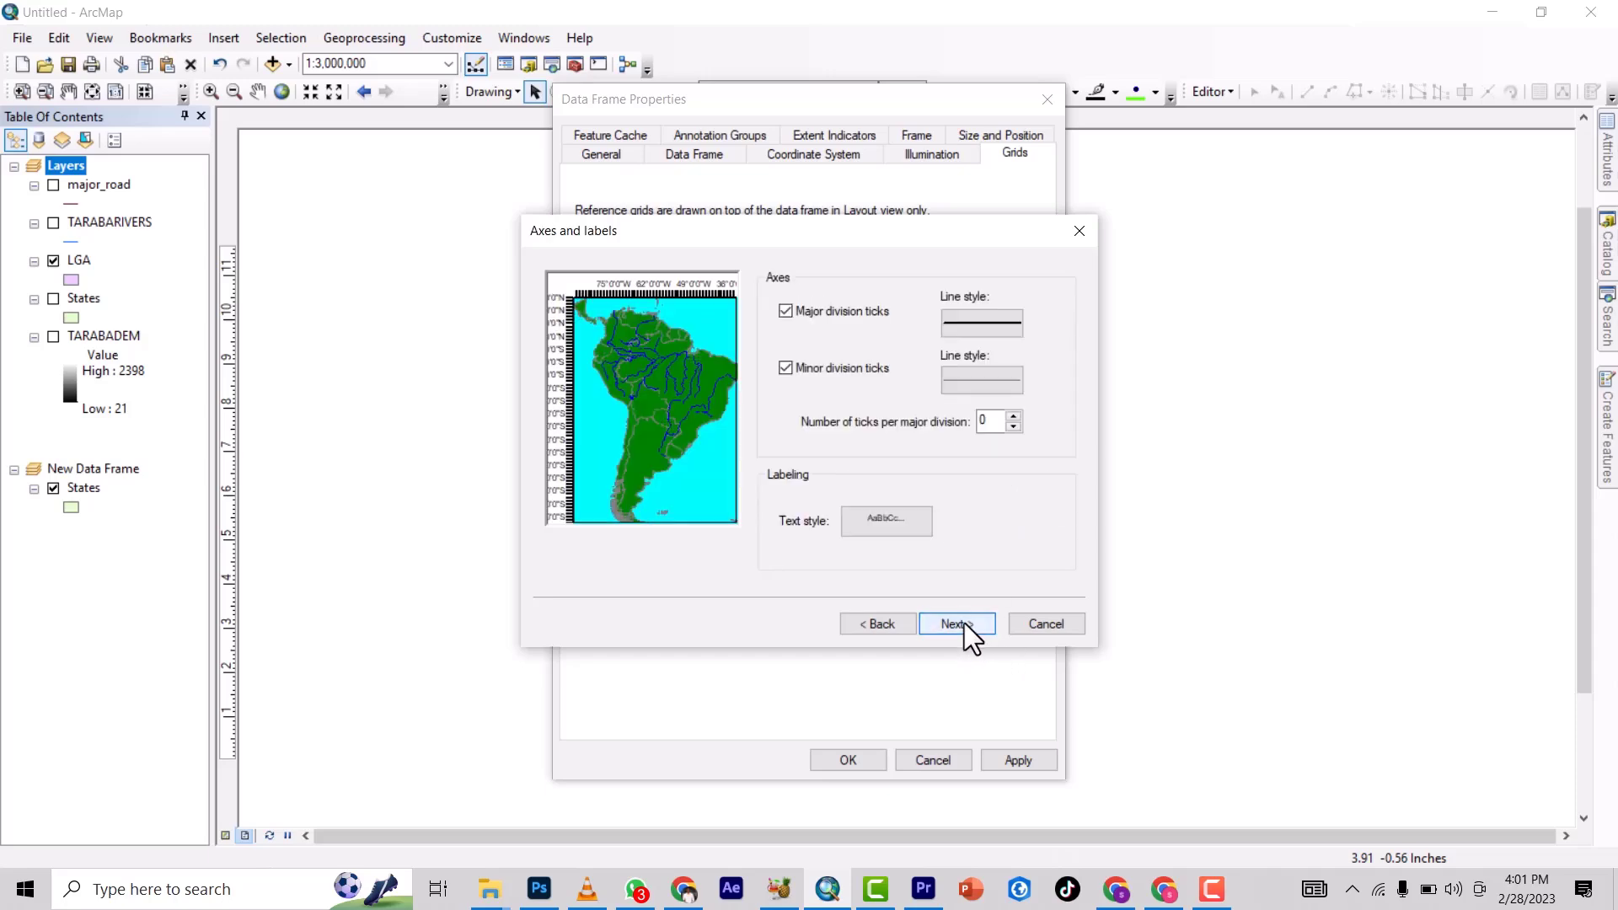
left_click(964, 623)
left_click(964, 622)
left_click(869, 757)
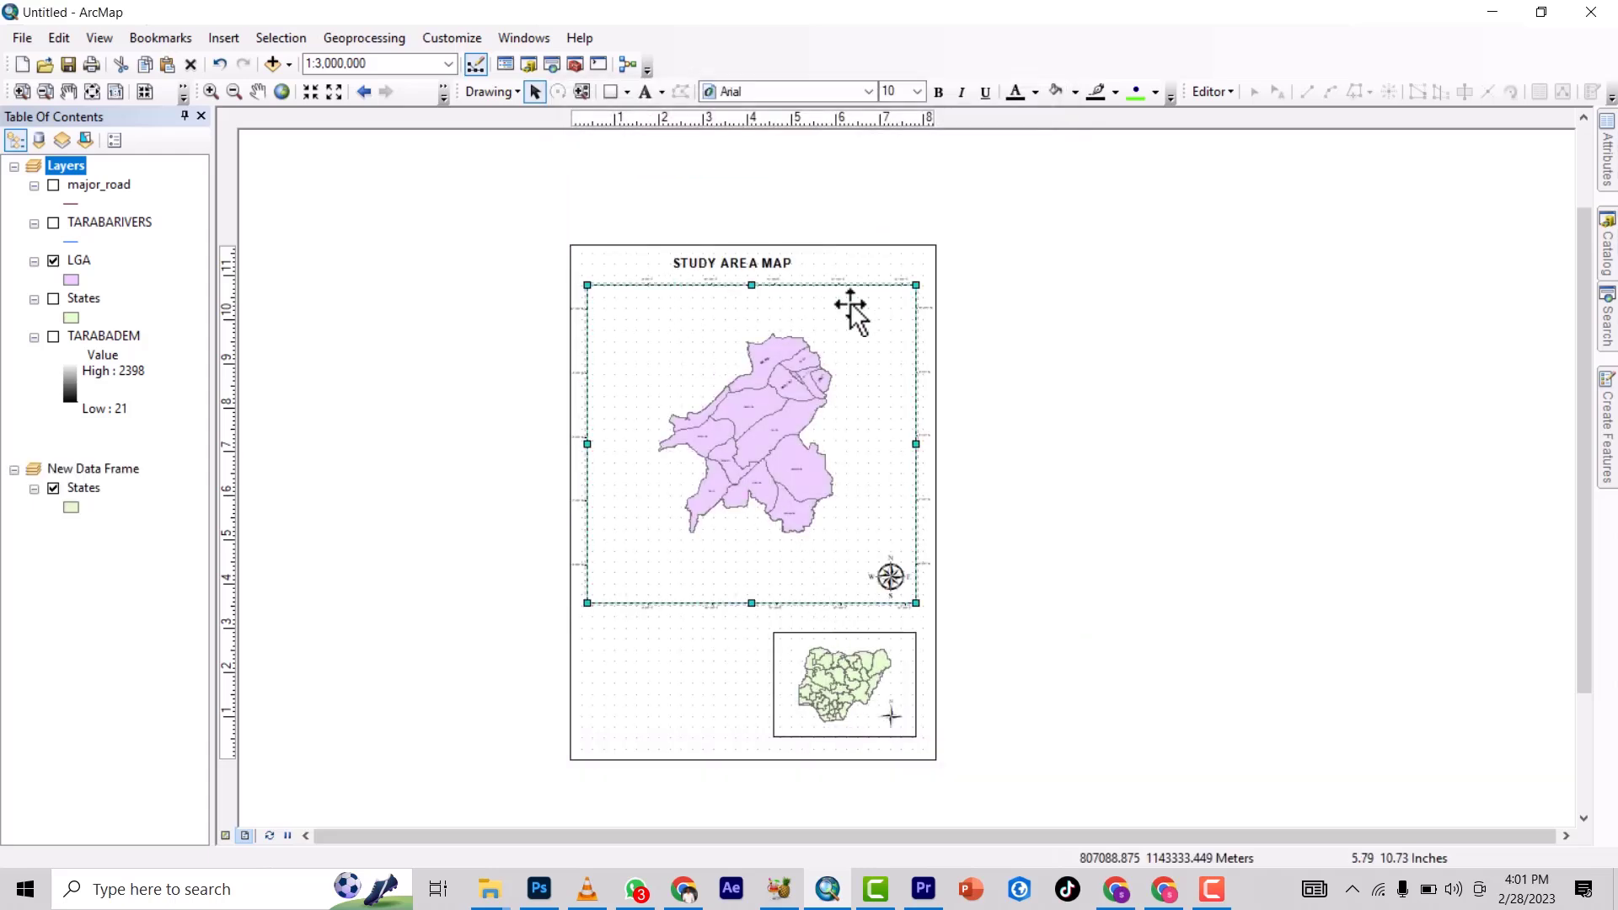
Step: Insert a legend for the main data frame containing only the LGA layer, keeping the default settings
left_click(828, 666)
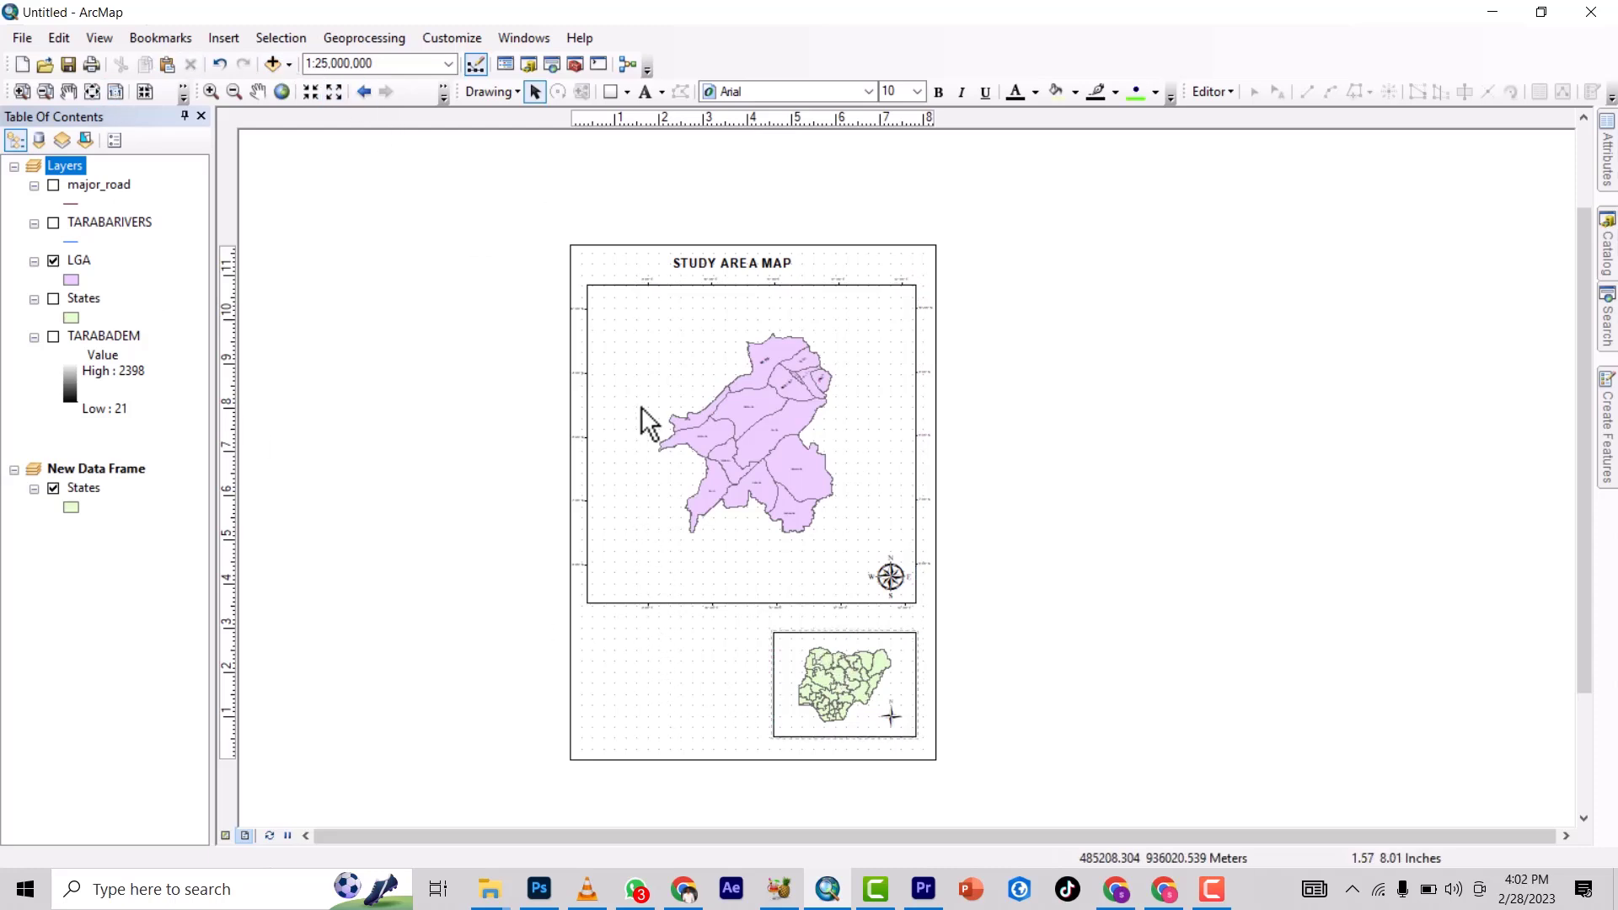
left_click(666, 430)
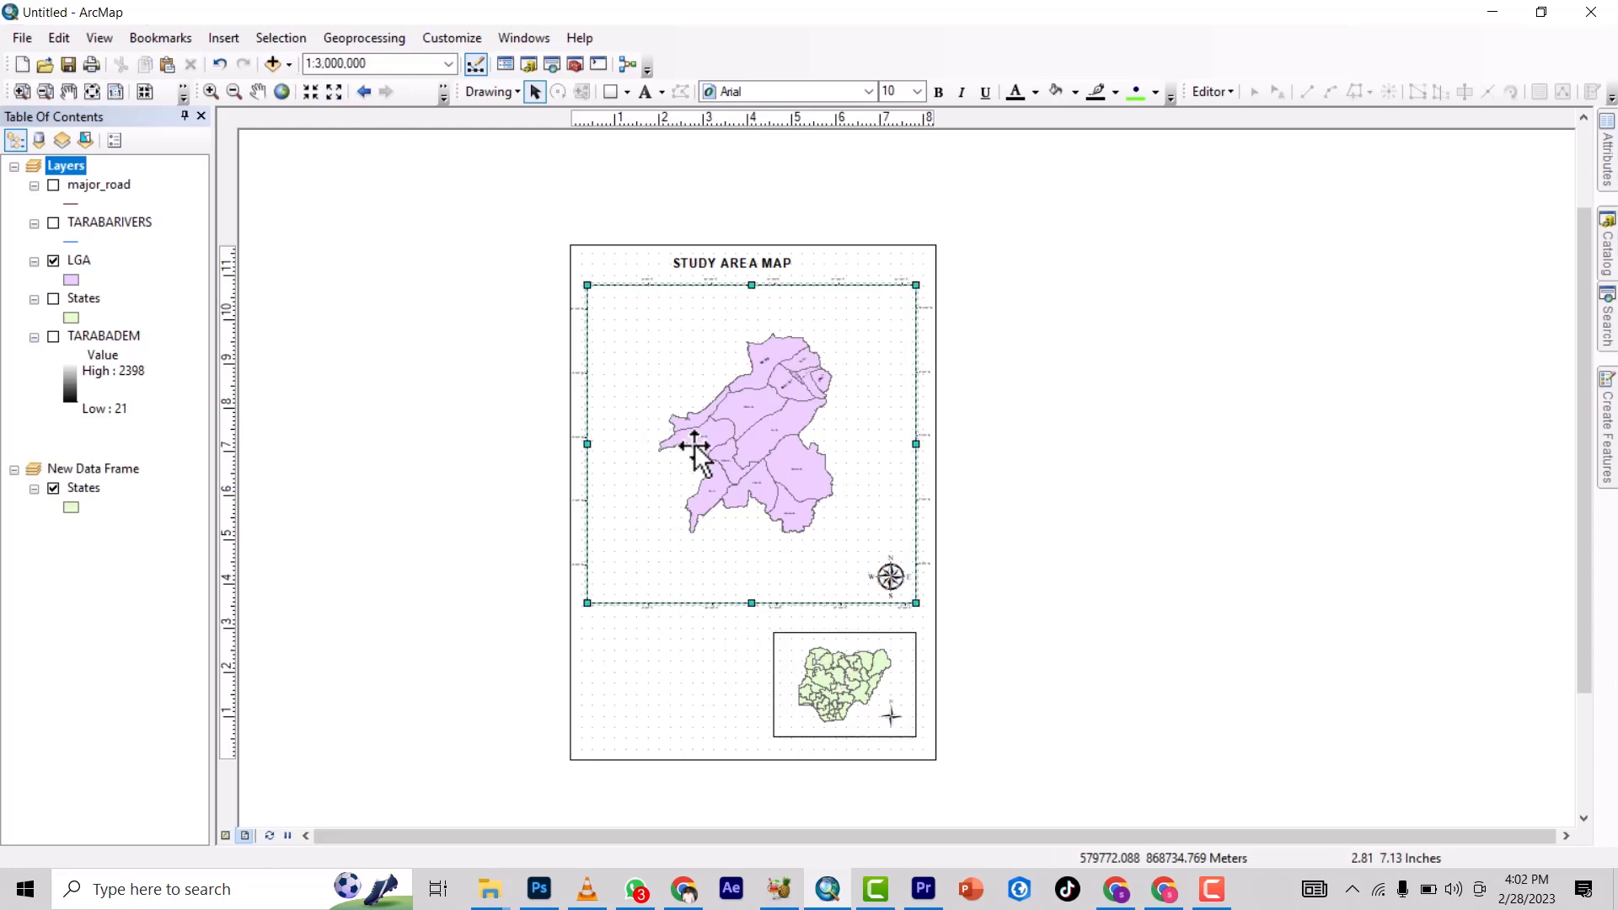
left_click(231, 35)
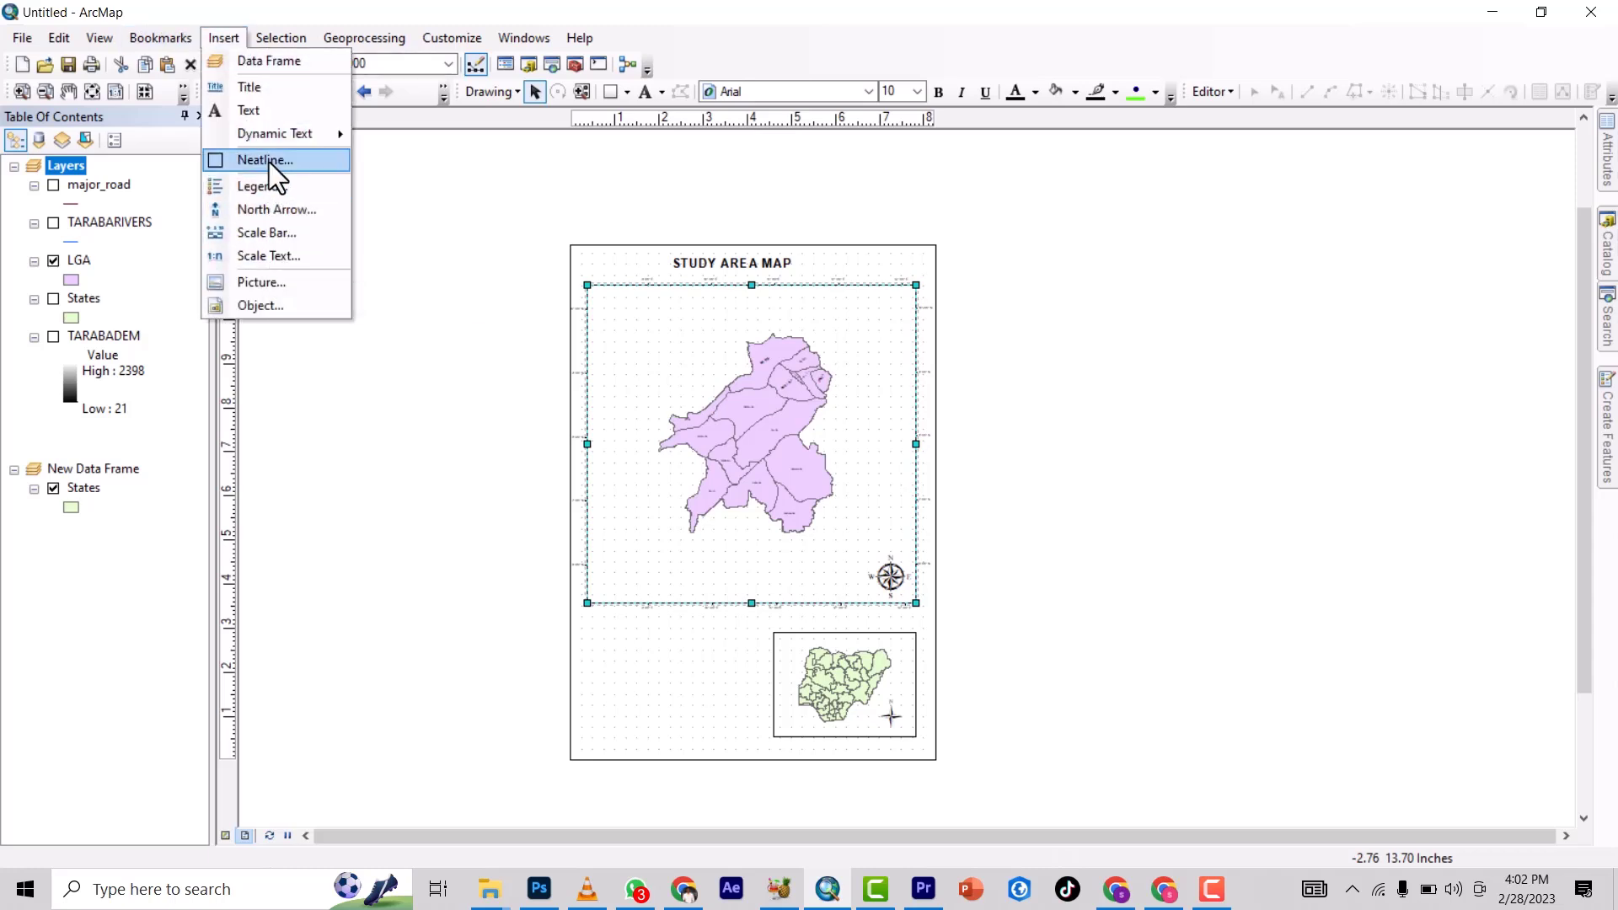
left_click(268, 188)
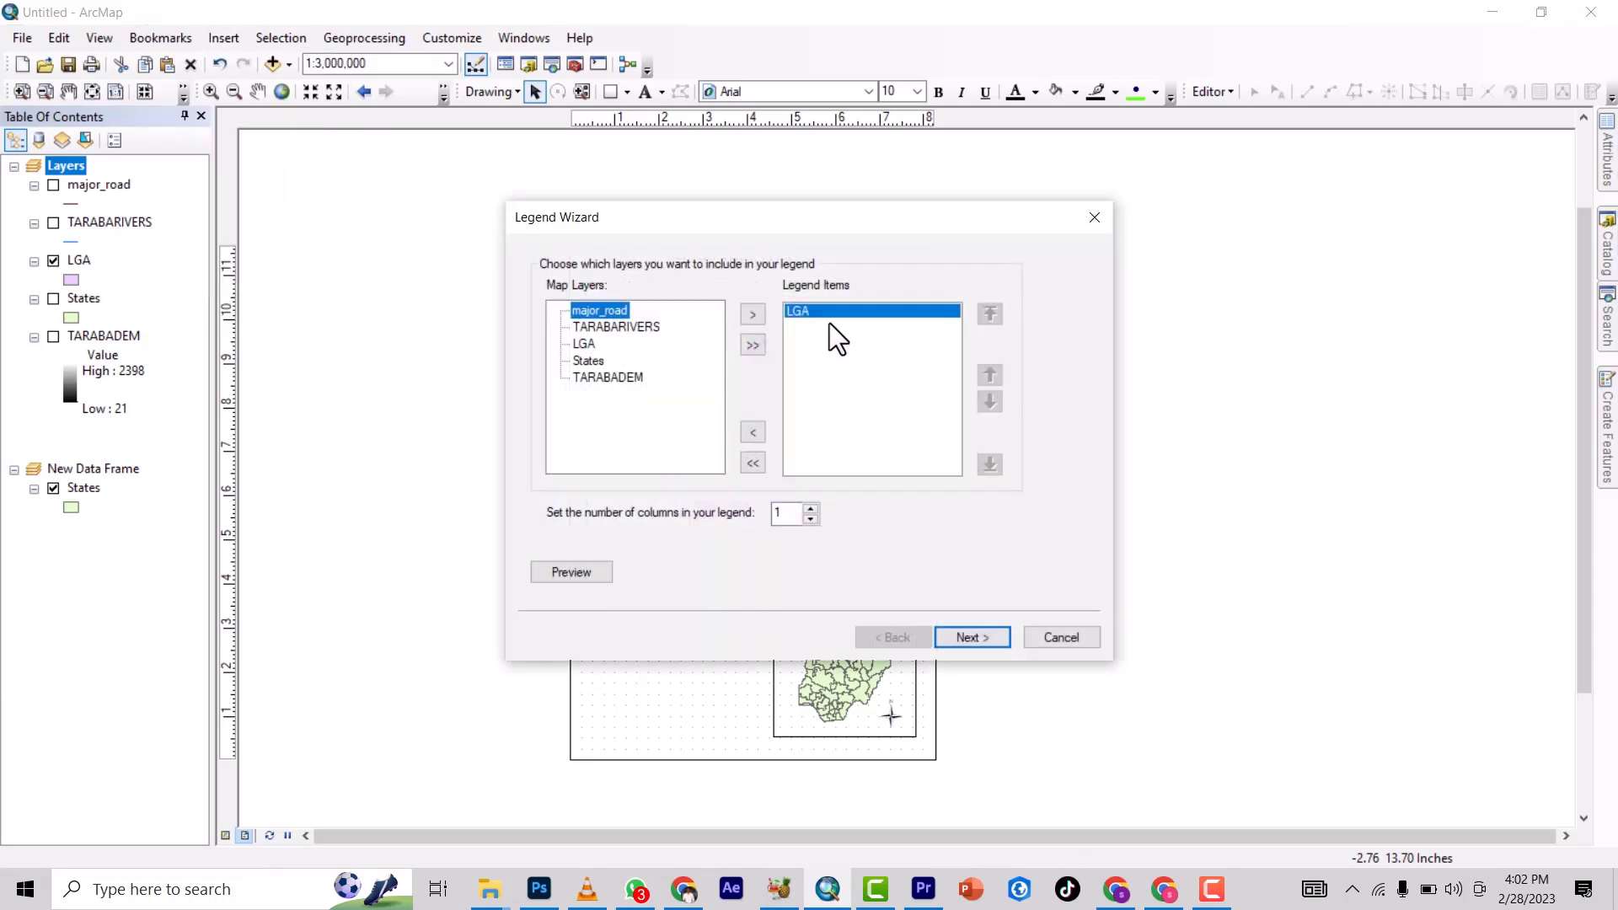
left_click(975, 637)
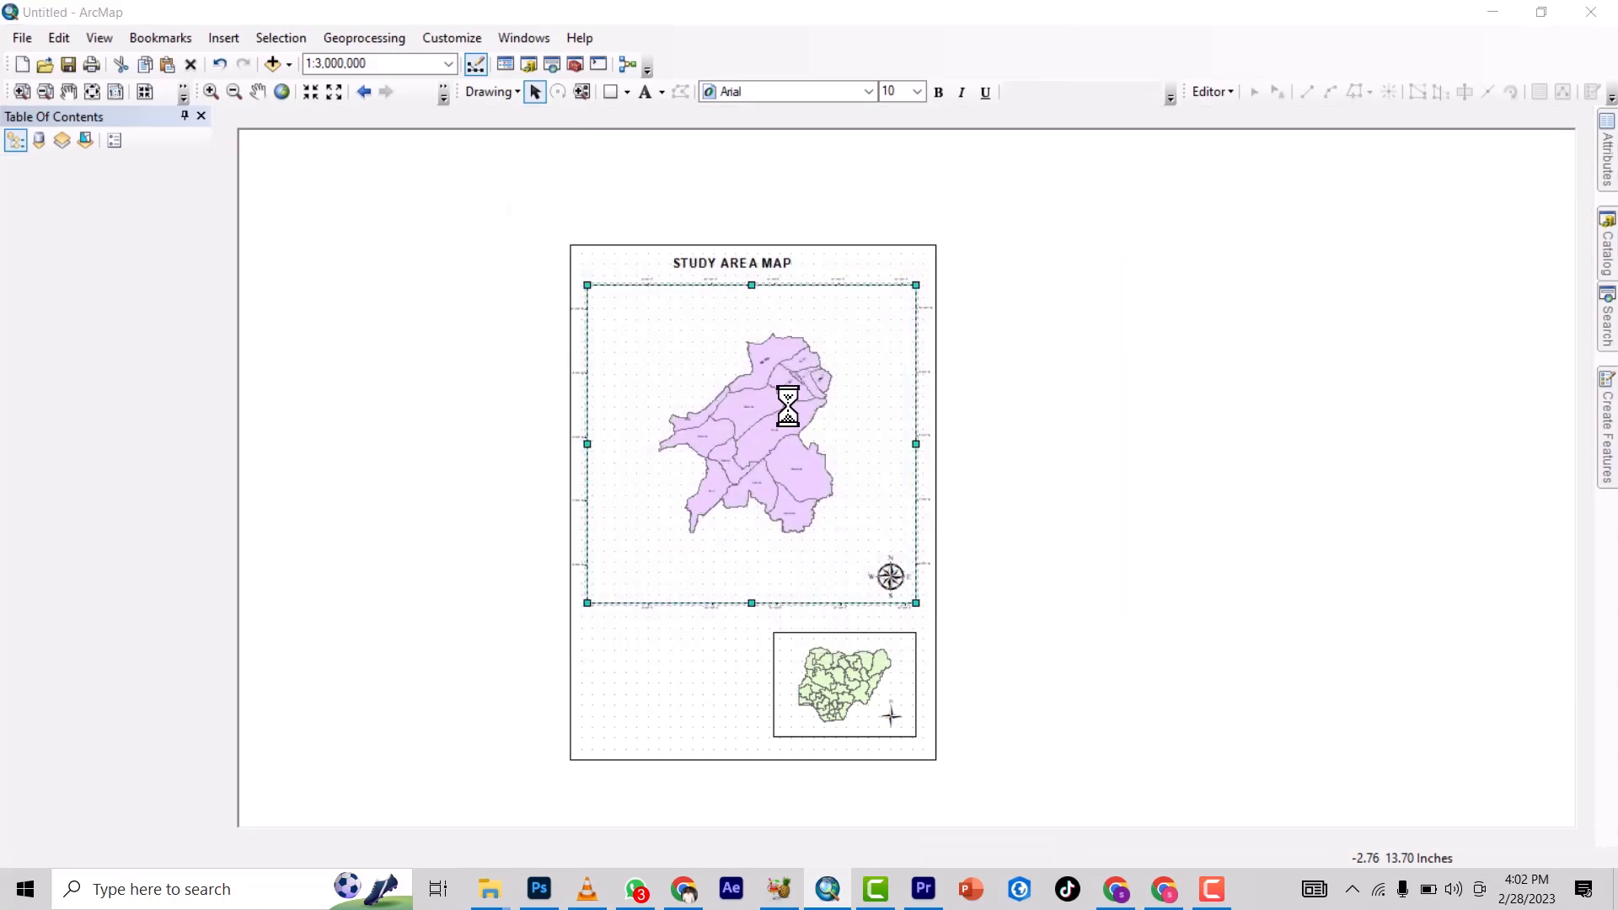
Step: Move the legend into the empty space below the LGA data frame, to the left of the Nigeria inset
left_click_drag(772, 543, 851, 487)
left_click_drag(759, 570, 626, 666)
left_click_drag(701, 608, 641, 659)
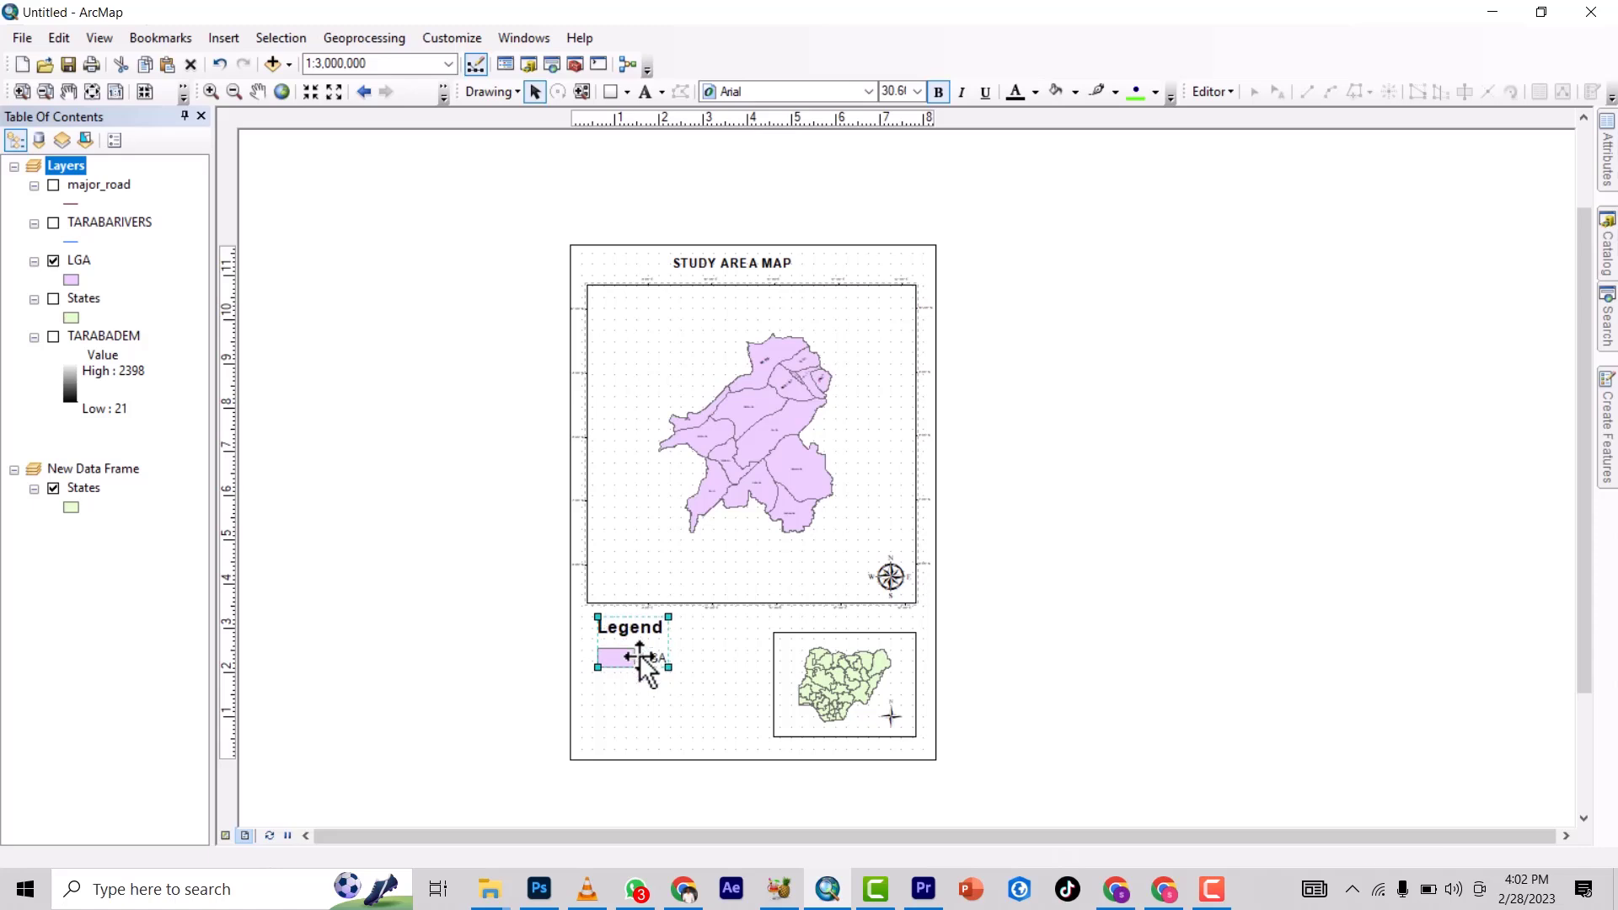
left_click(690, 692)
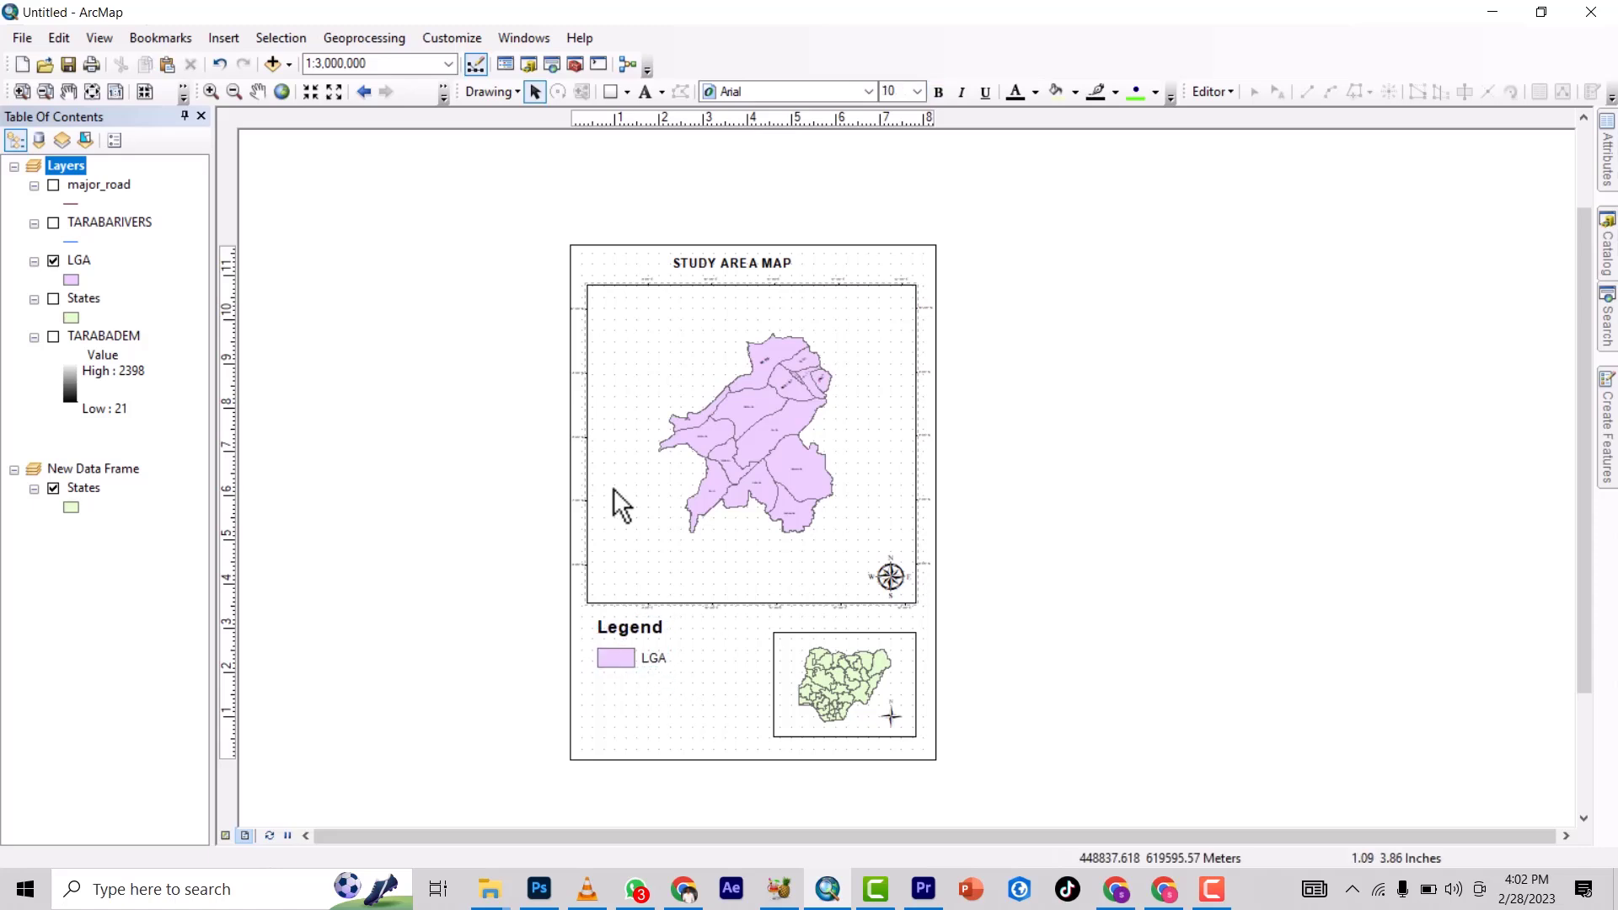
left_click(217, 36)
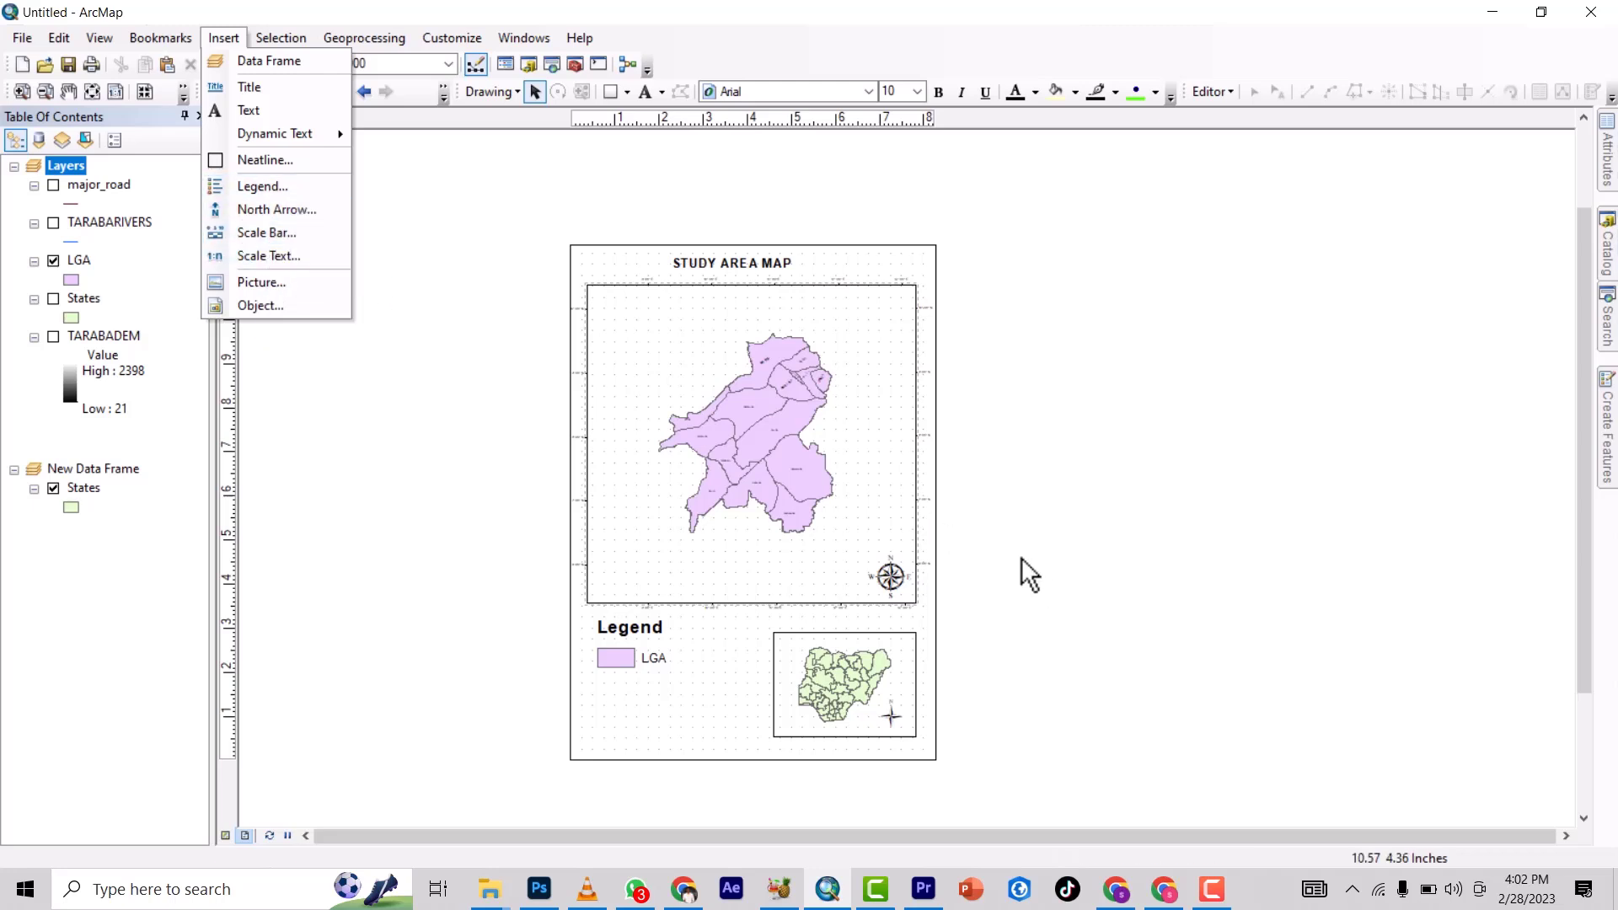
left_click(778, 401)
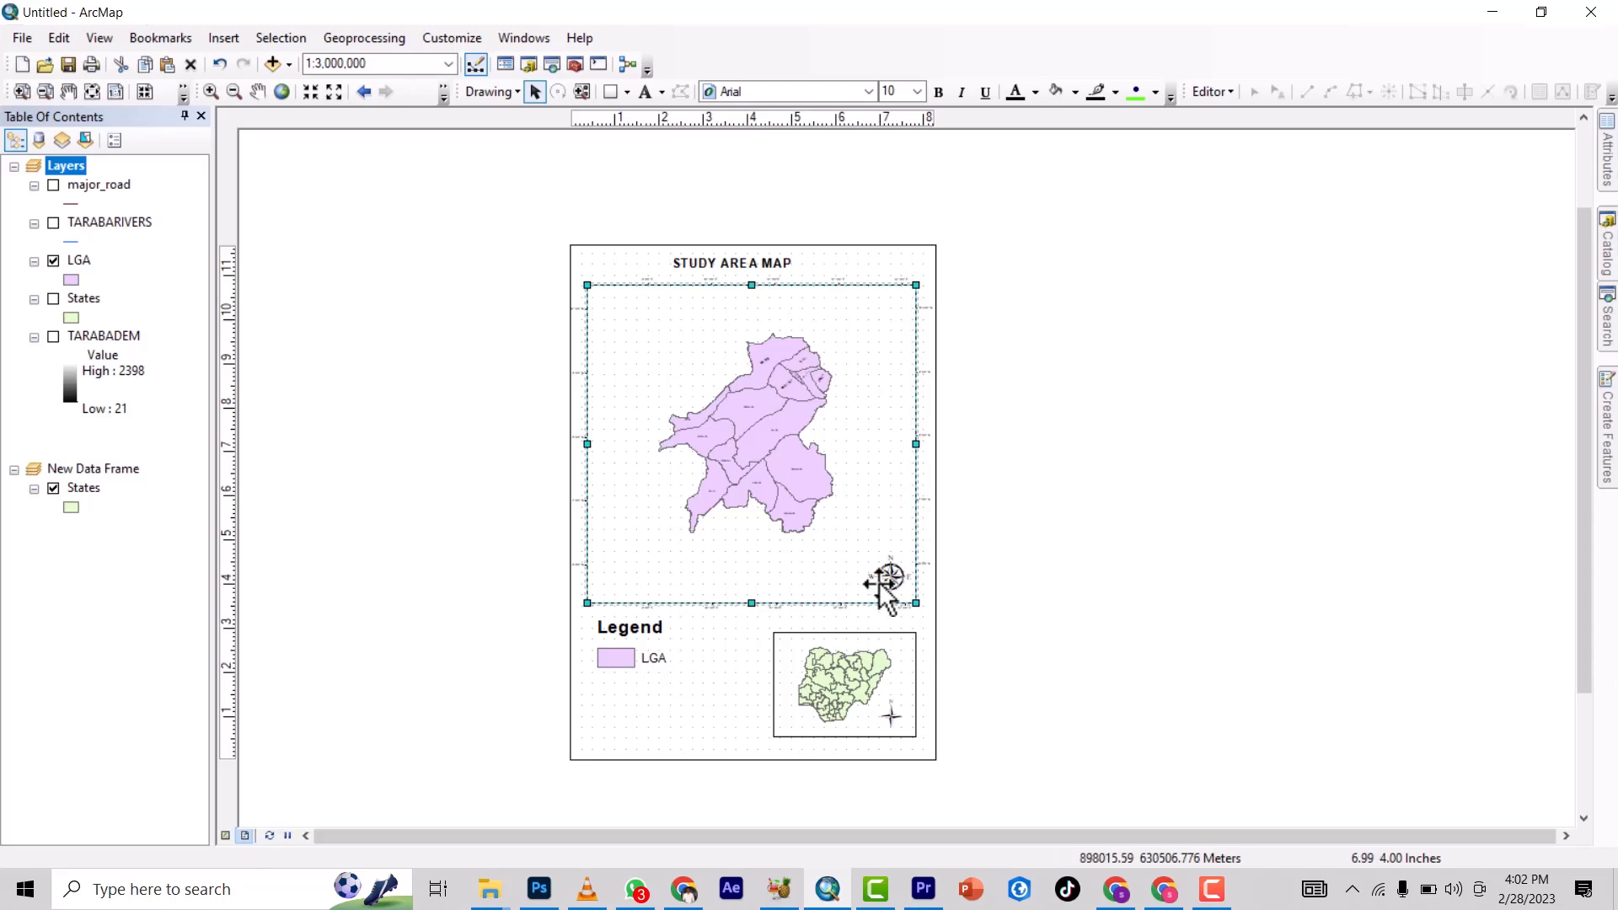
Step: Export the map layout as a JPEG named GGG to the TARABA STATE DATABASE folder, keeping the default resolution
left_click(22, 38)
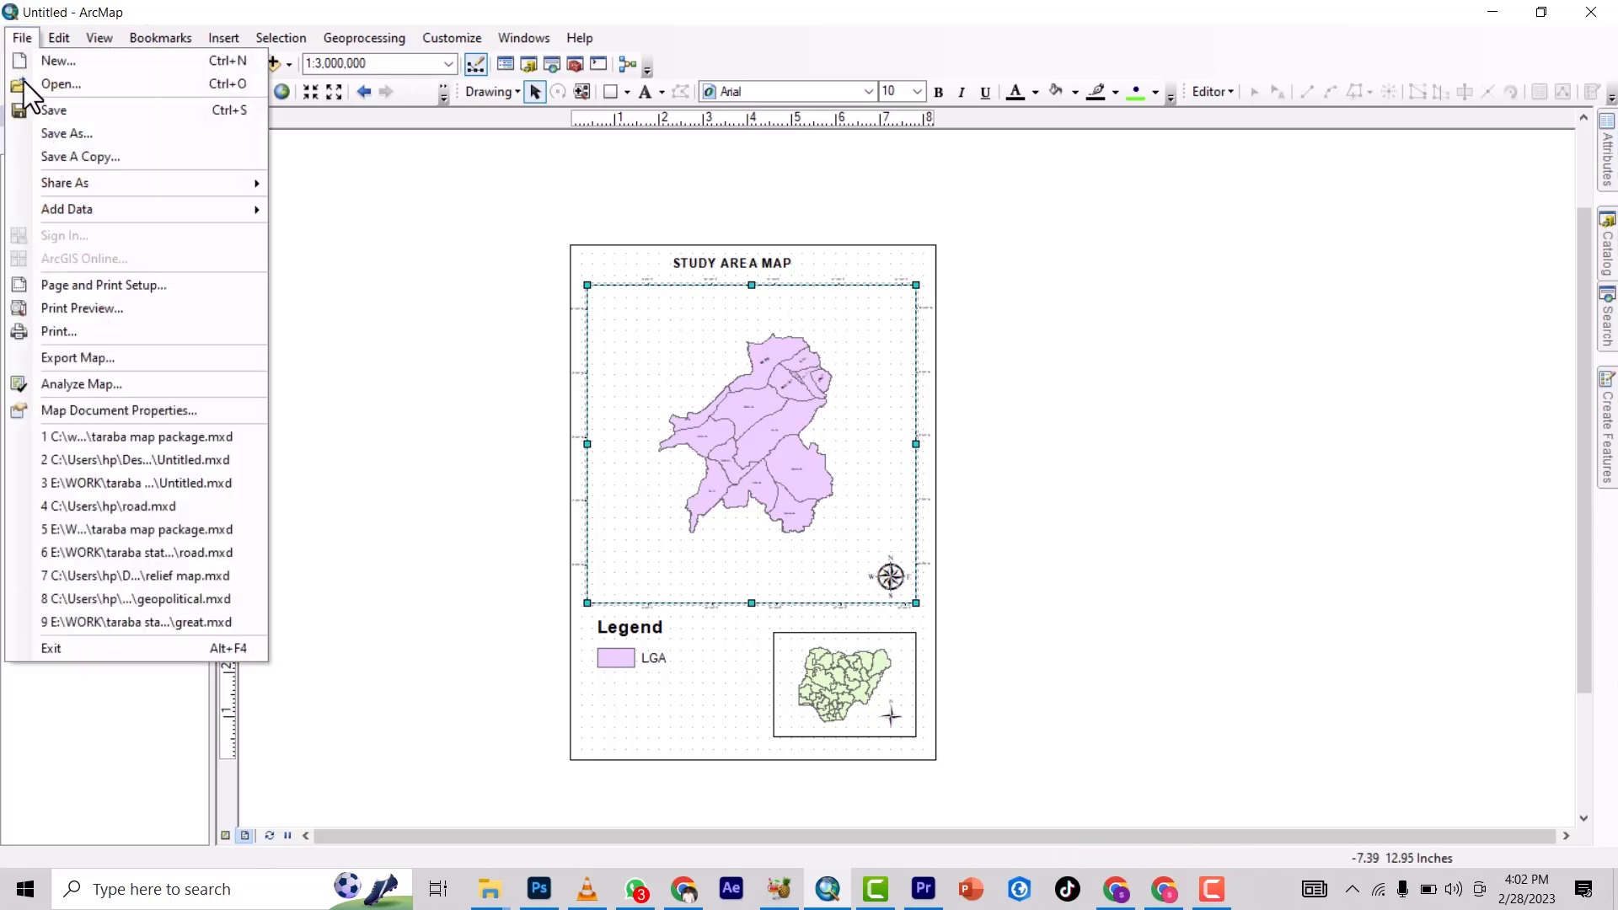
left_click(91, 360)
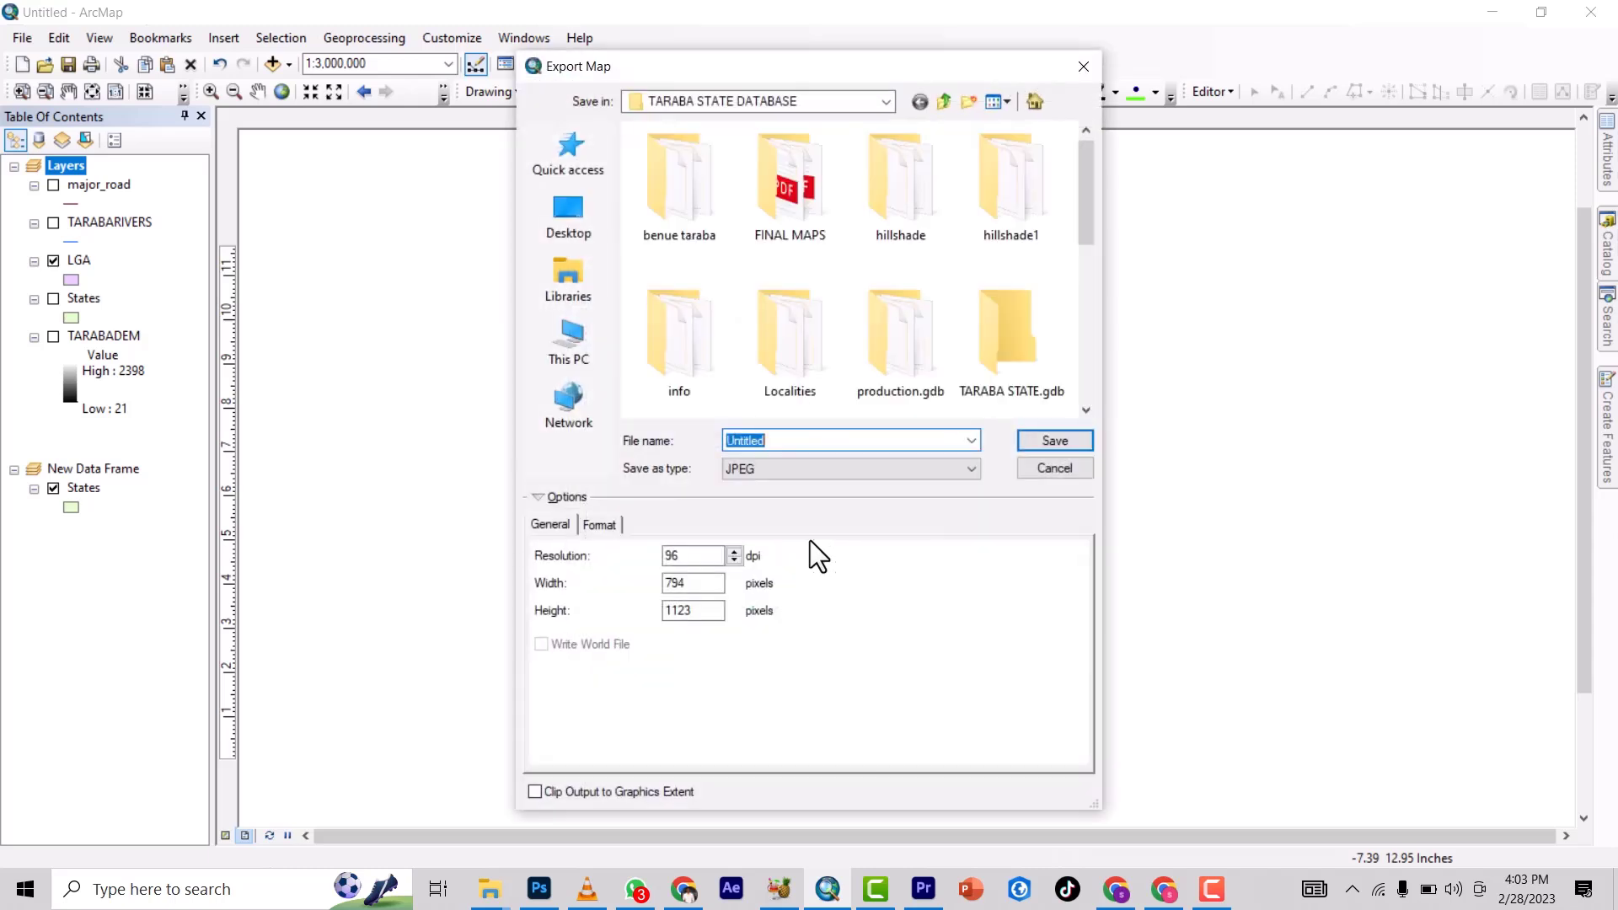
left_click(776, 467)
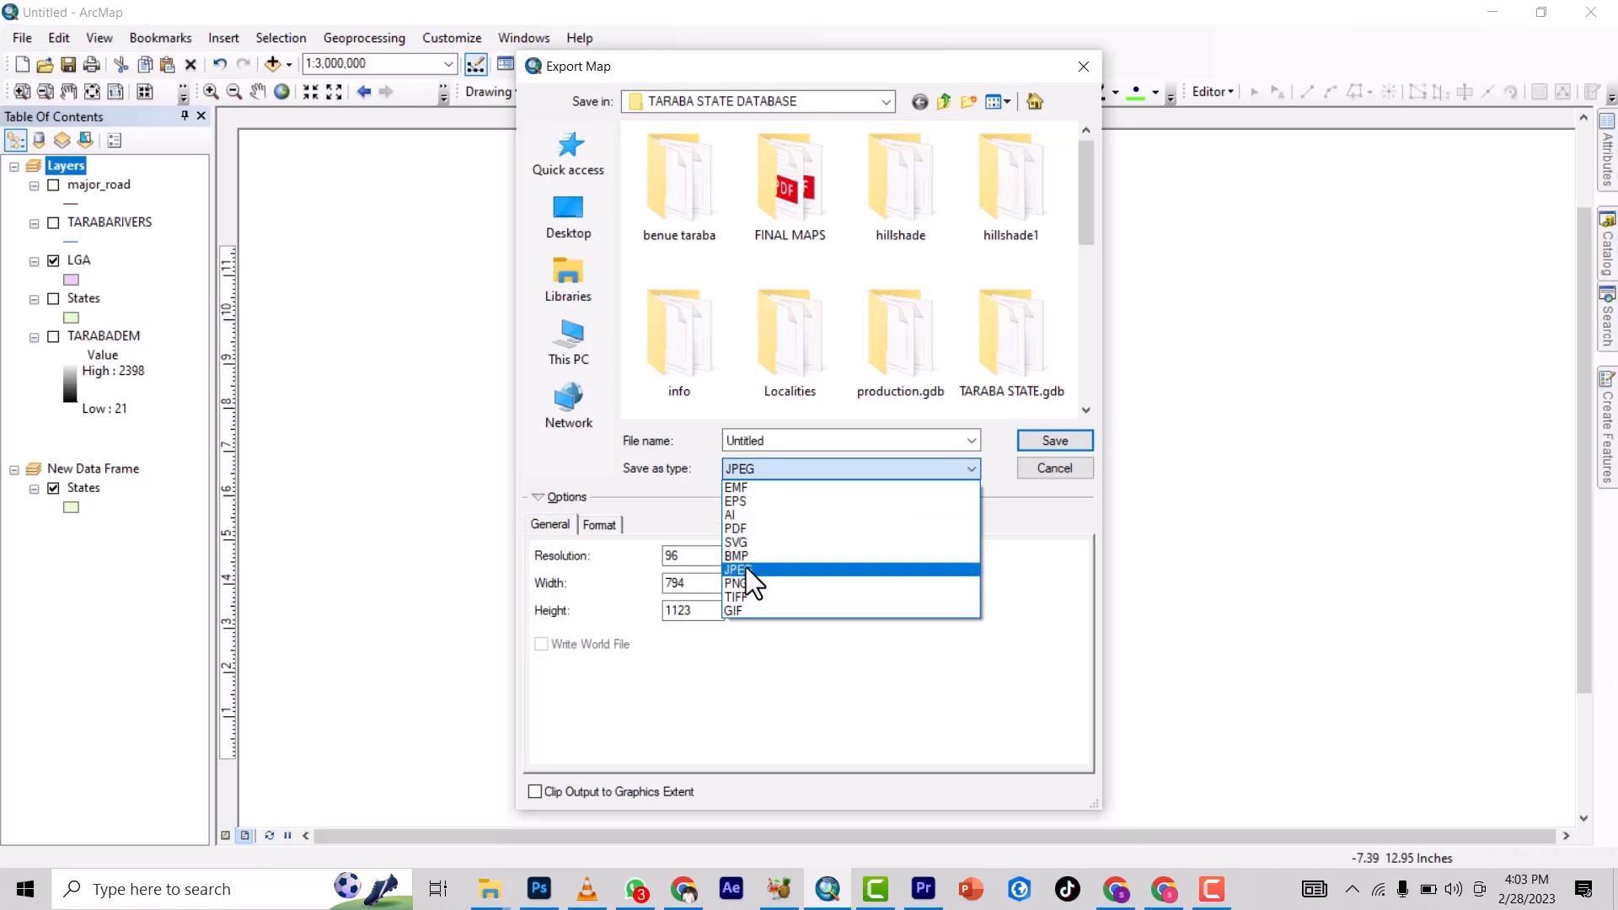
left_click(1062, 465)
double_click(839, 441)
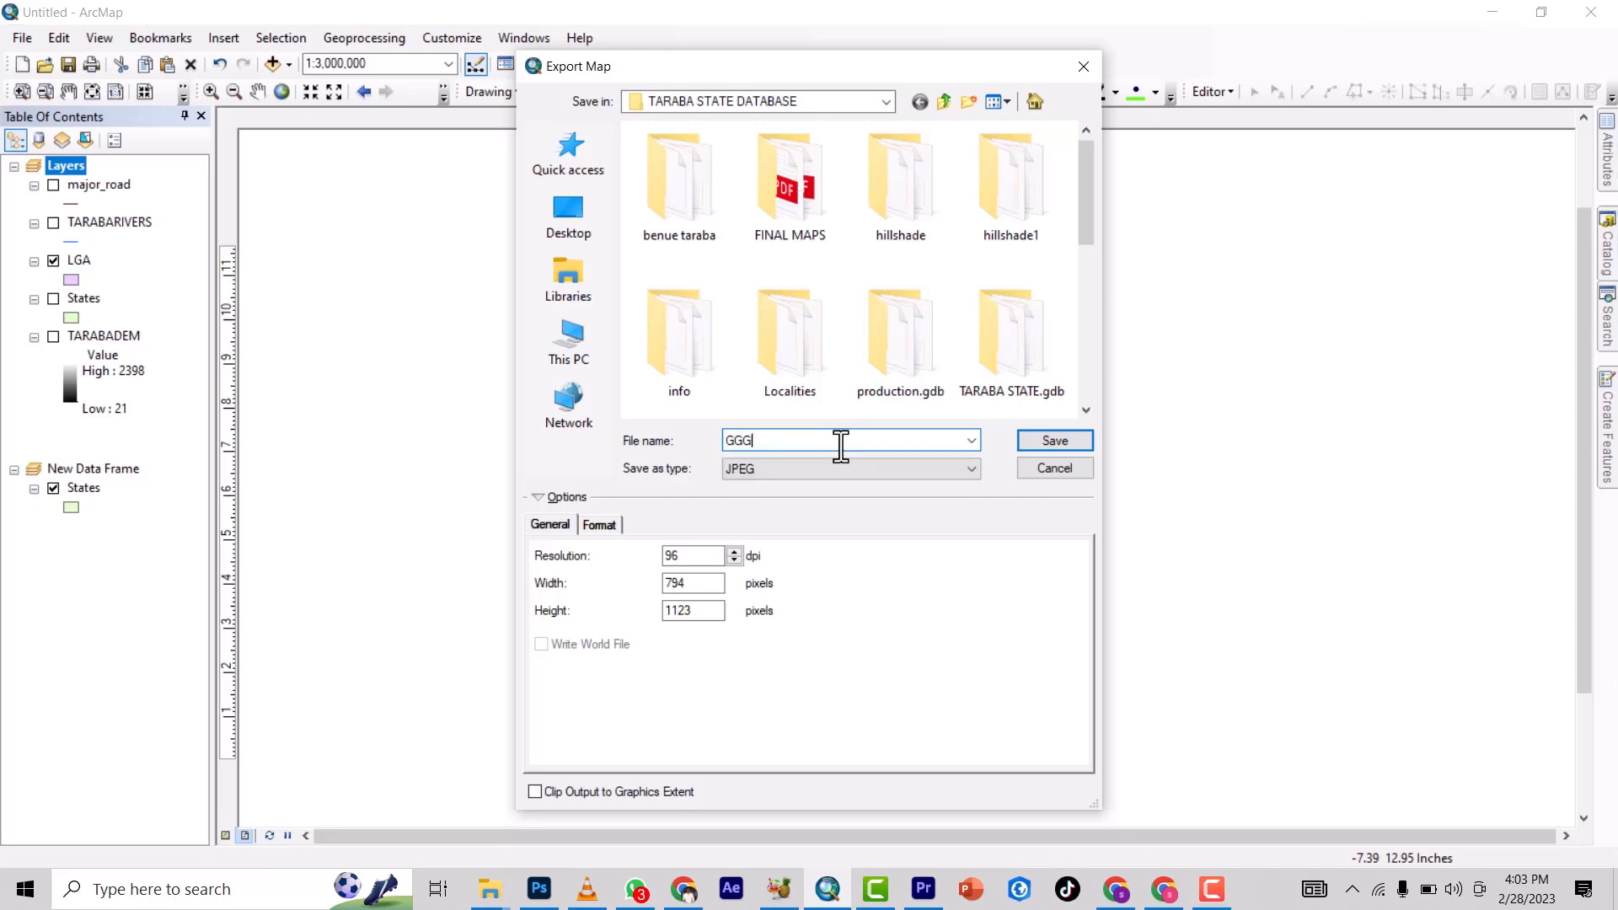
left_click(1038, 434)
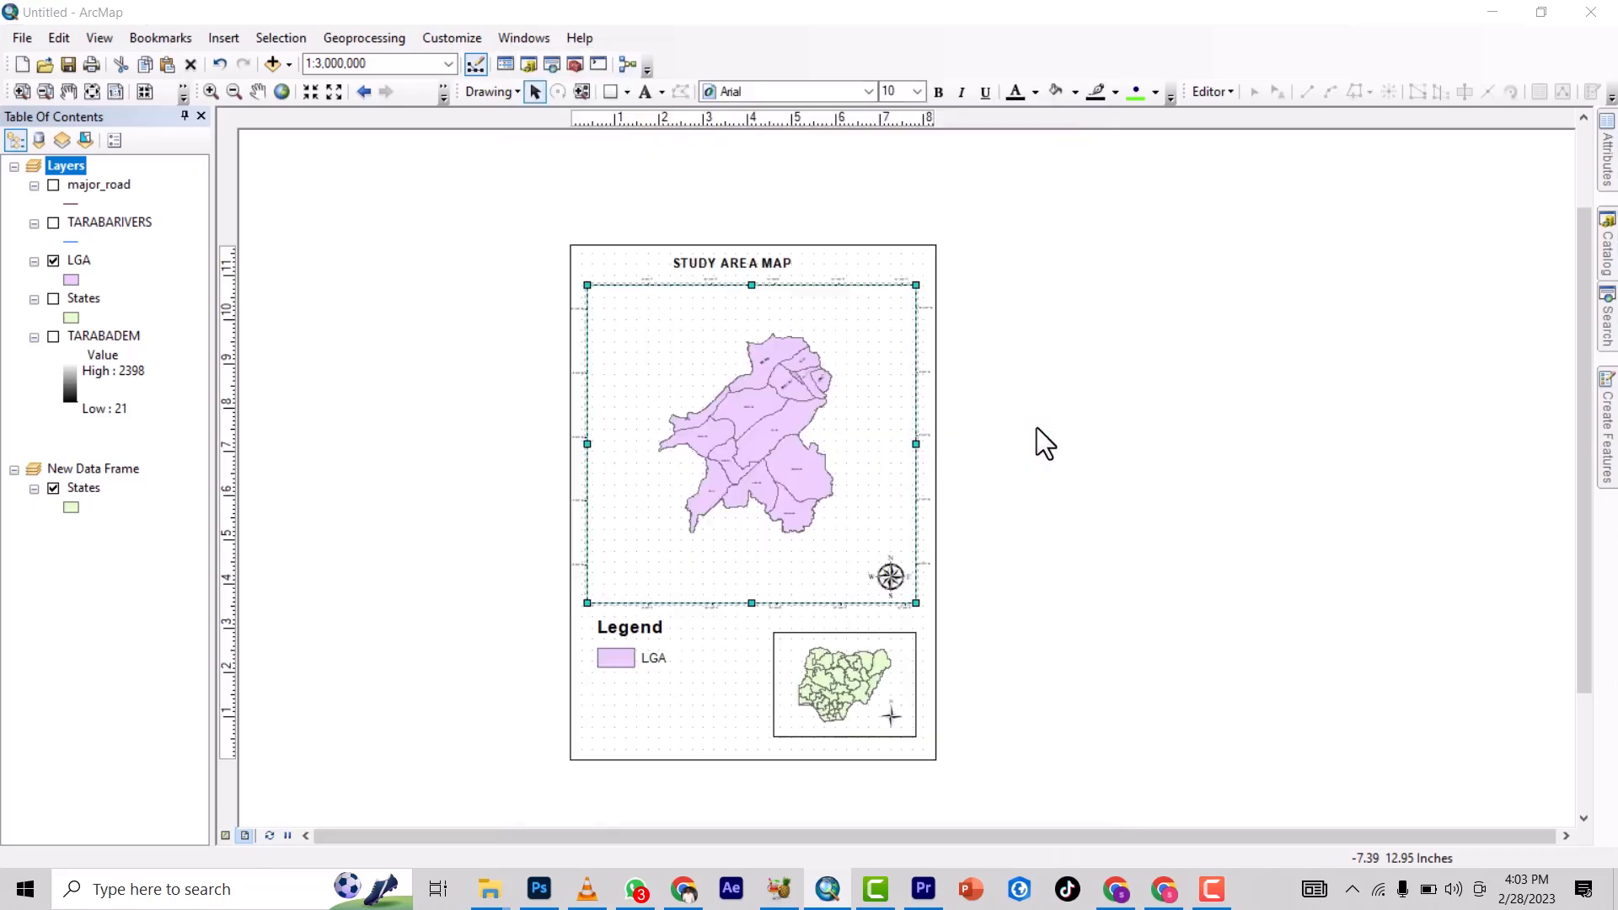